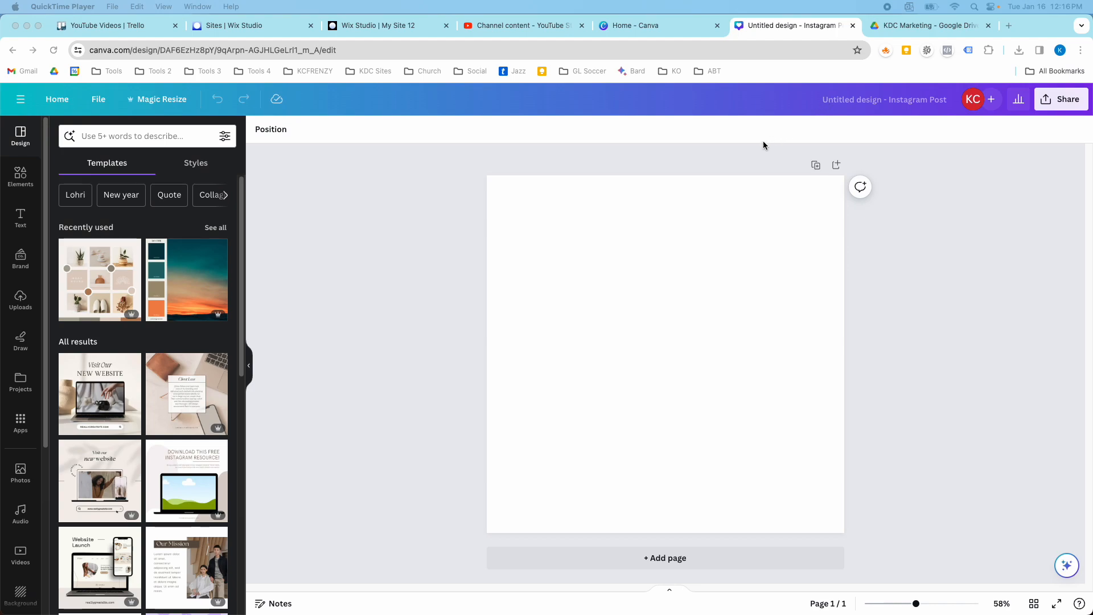
# Search the templates for landscaping and apply the green and white Professional Lawn Service template to the blank page.
pyautogui.click(880, 322)
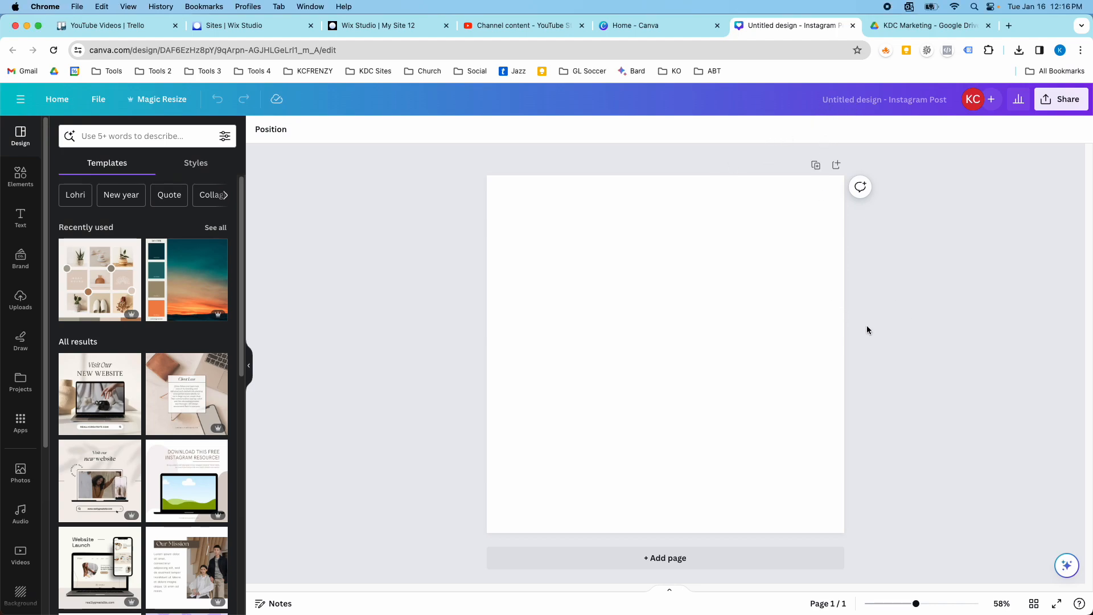
pyautogui.click(135, 138)
pyautogui.write('land')
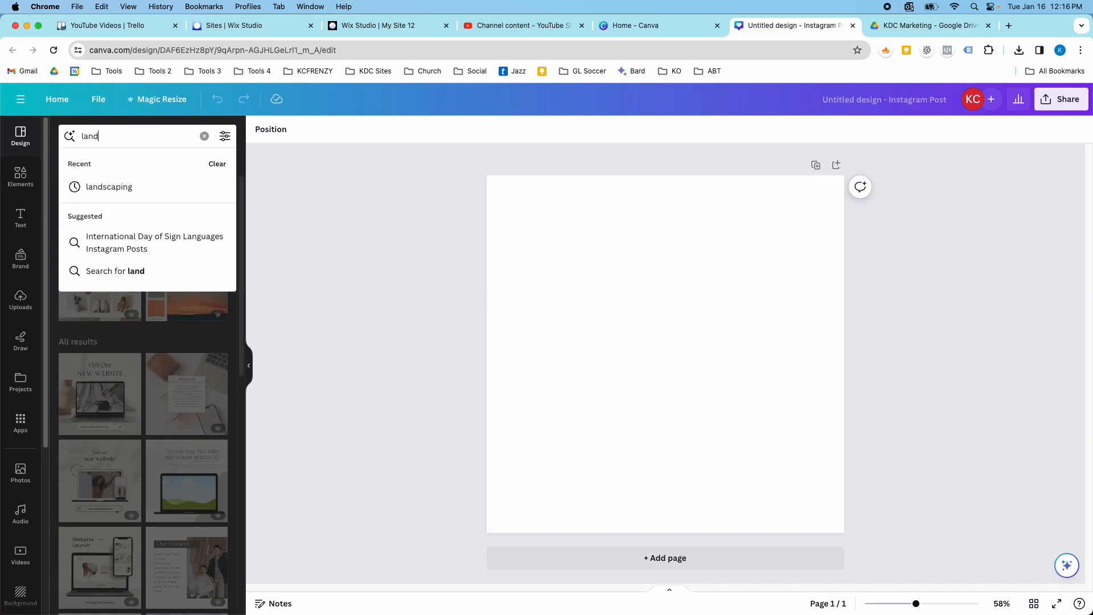
pyautogui.click(133, 187)
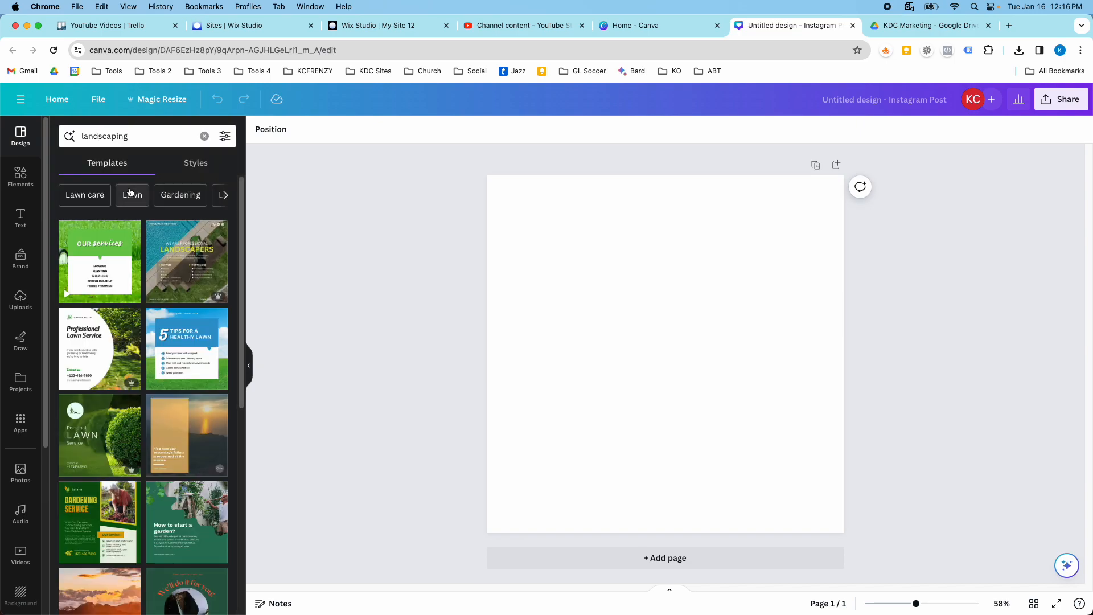
pyautogui.scroll(-3, 225, 292)
pyautogui.scroll(-2, 225, 292)
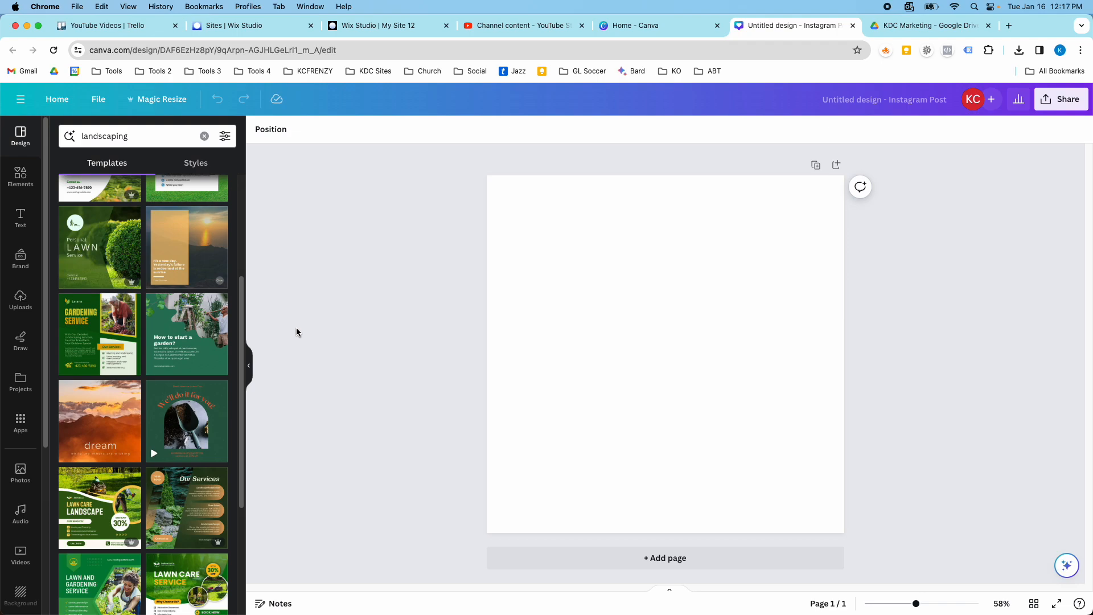
pyautogui.scroll(5, 188, 320)
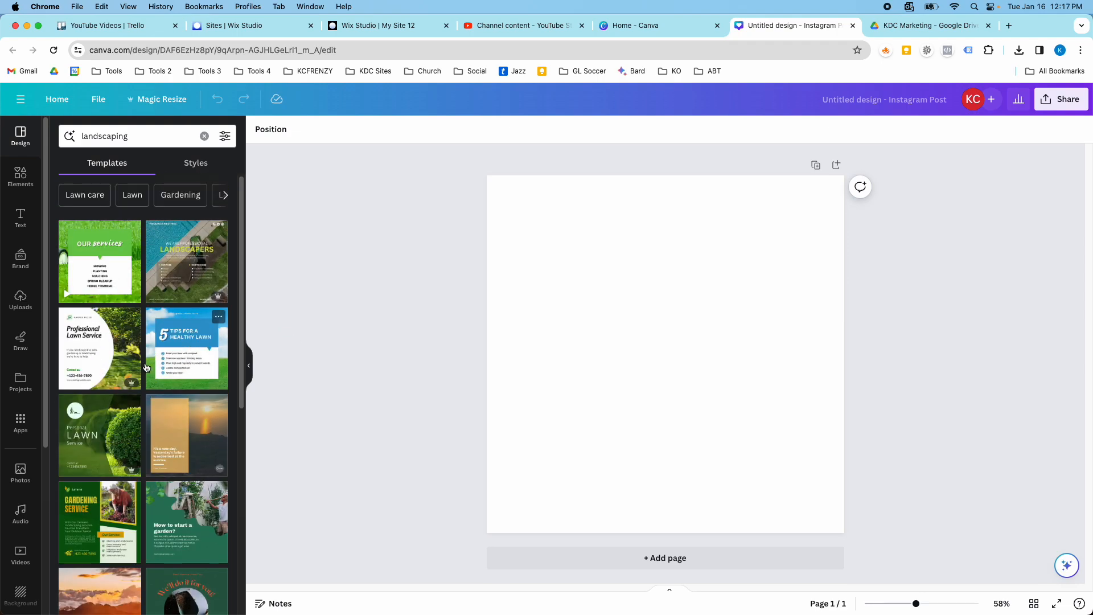
pyautogui.click(128, 354)
pyautogui.click(623, 321)
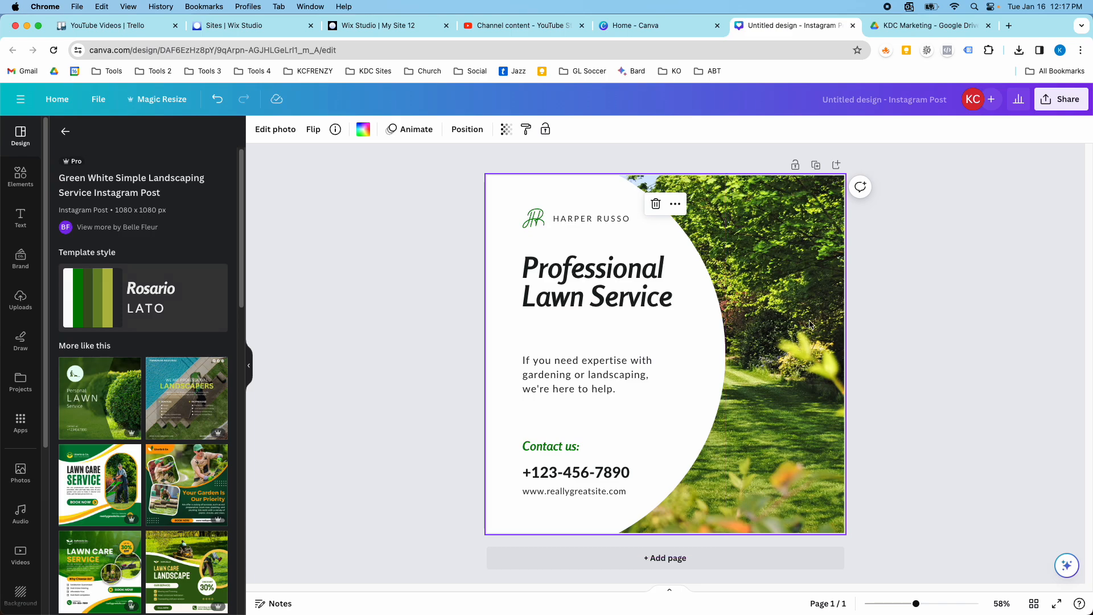
# Recolor the design with the KDC Marketing brand palette, shuffling it until the curved panel is black with white text.
pyautogui.click(20, 271)
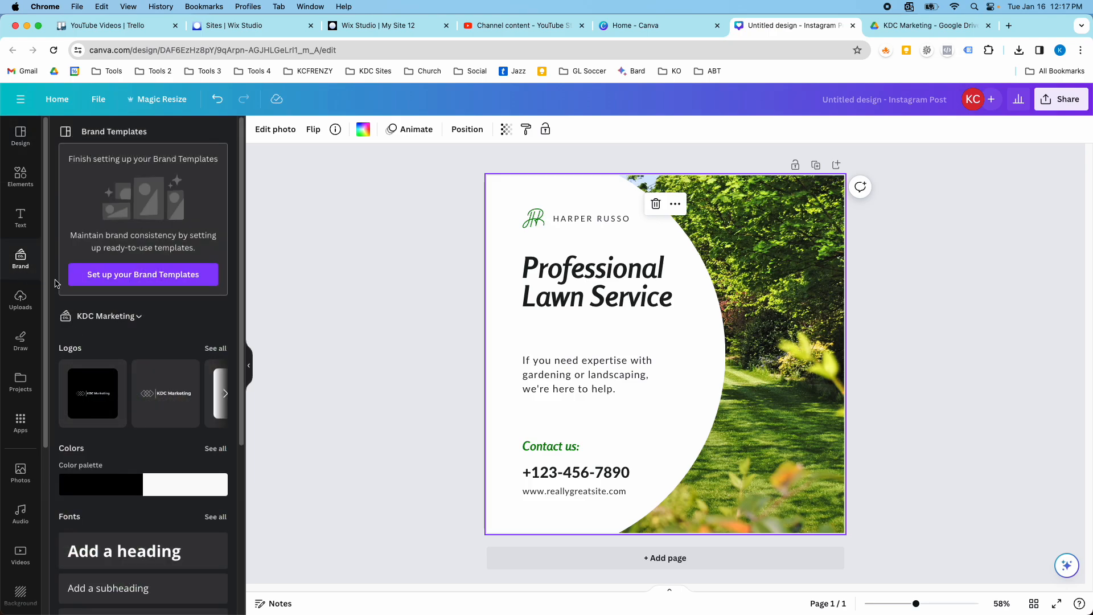
pyautogui.click(130, 485)
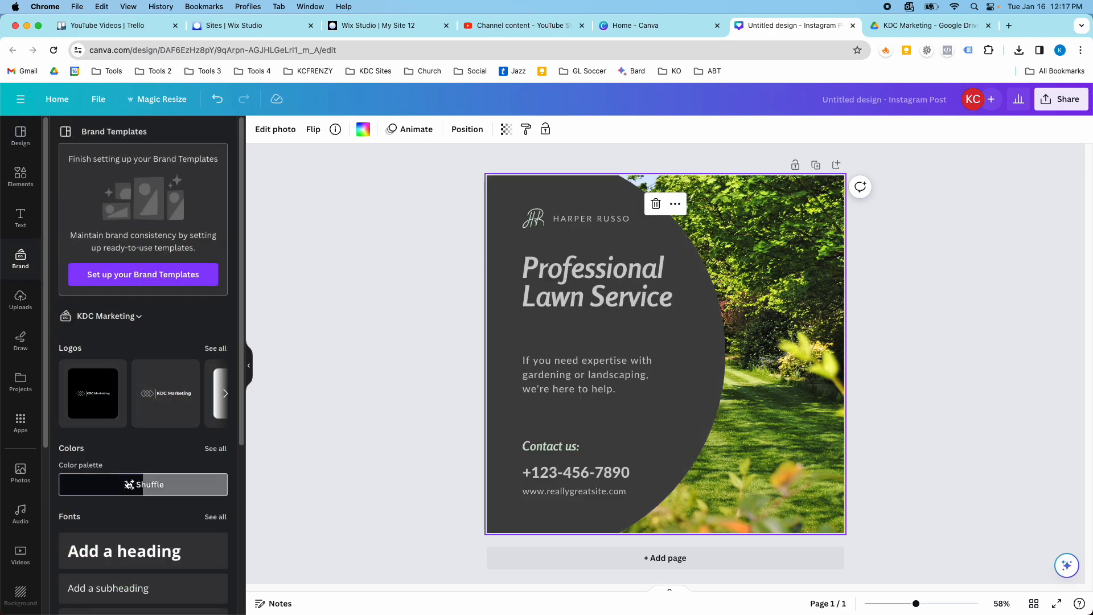
pyautogui.click(130, 486)
pyautogui.click(130, 486)
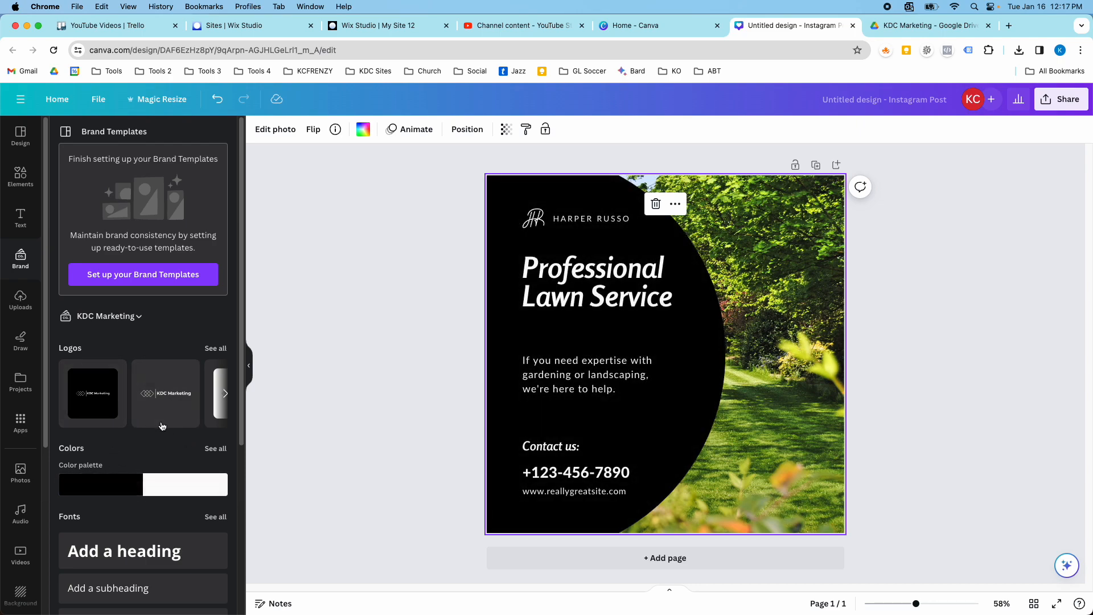
# Clear the template search, apply the KDC Marketing brand fonts from the styles, and shuffle the brand color palette.
pyautogui.click(19, 142)
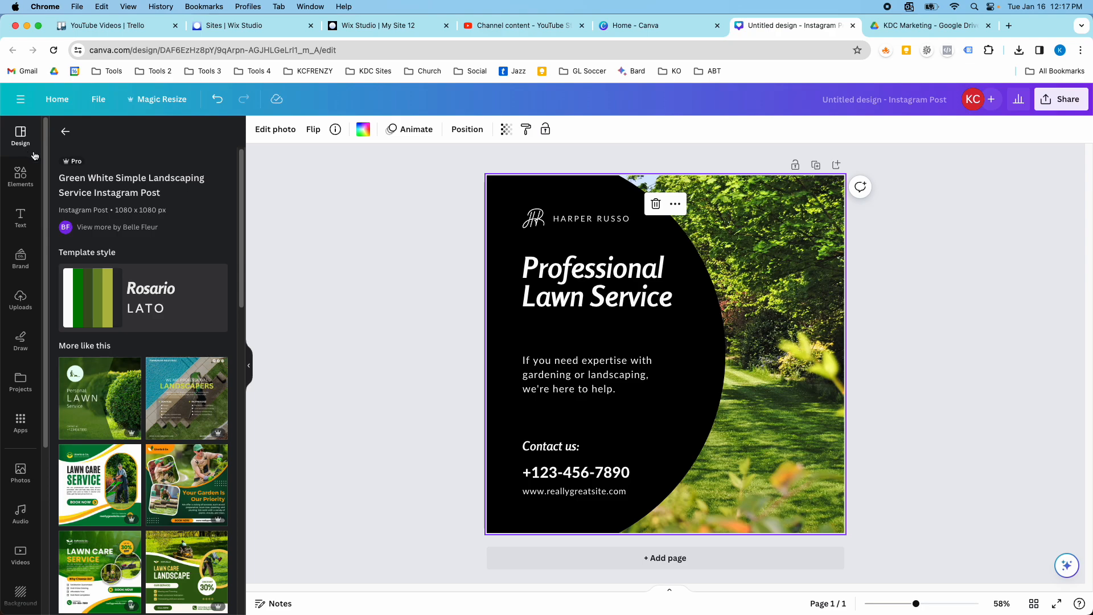
pyautogui.click(67, 131)
pyautogui.click(204, 137)
pyautogui.click(196, 164)
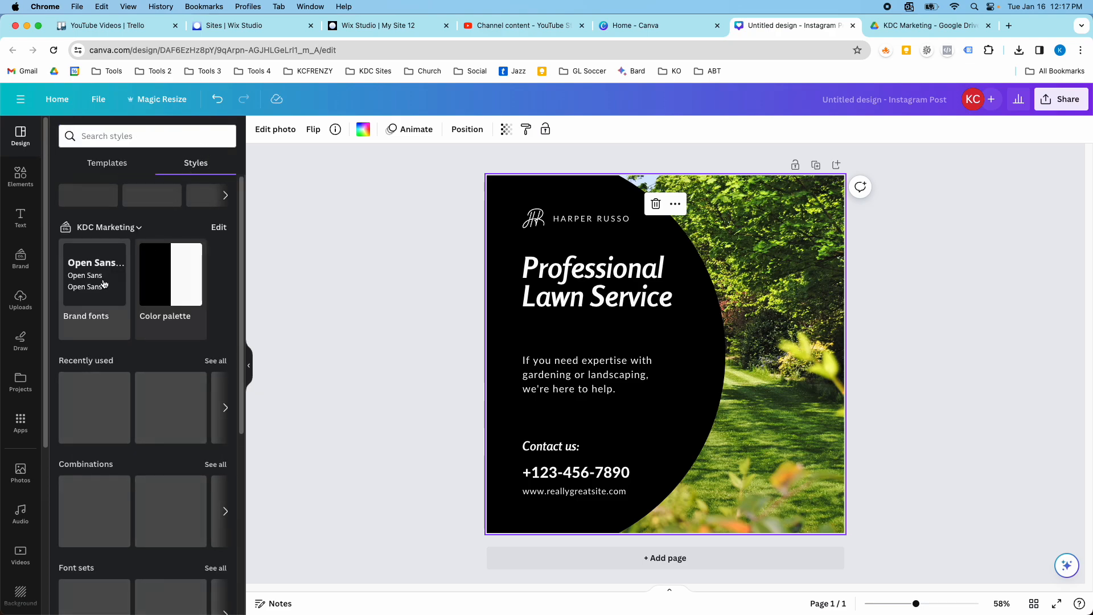
pyautogui.click(104, 284)
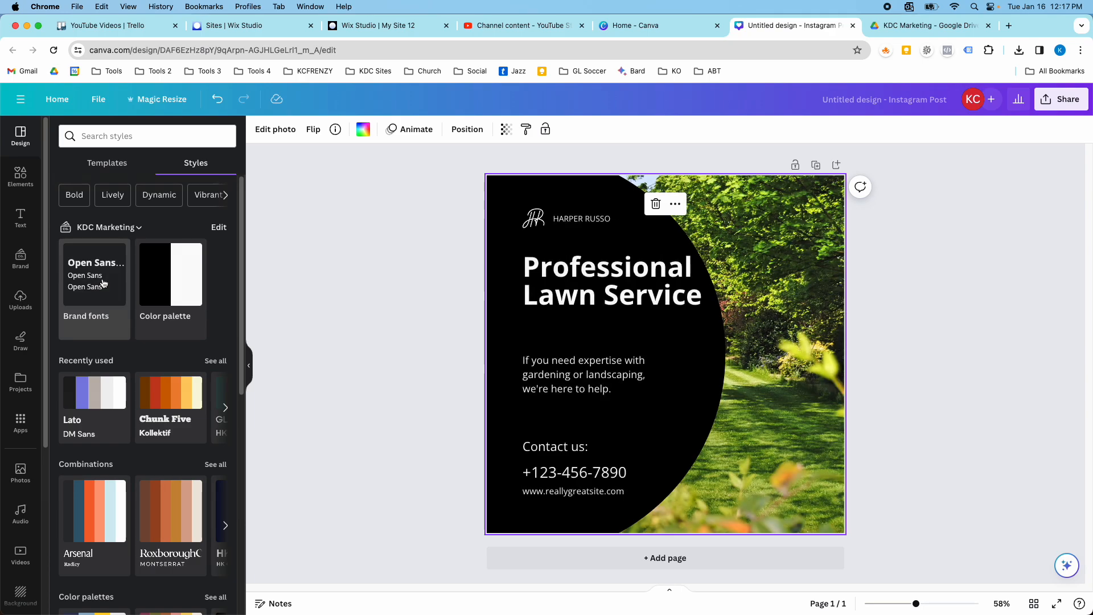
pyautogui.click(163, 285)
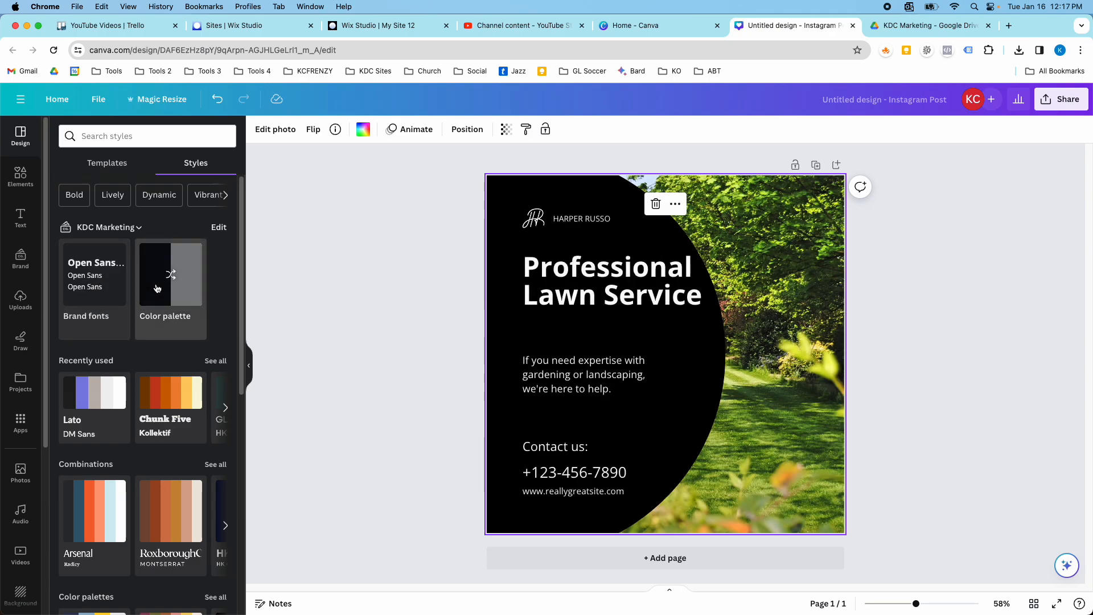
pyautogui.click(163, 284)
pyautogui.click(162, 285)
# Try the Lato/DM Sans, Chunk Five/Kollektif and Arsenal/Radley styles on the design.
pyautogui.scroll(-1, 111, 358)
pyautogui.click(89, 357)
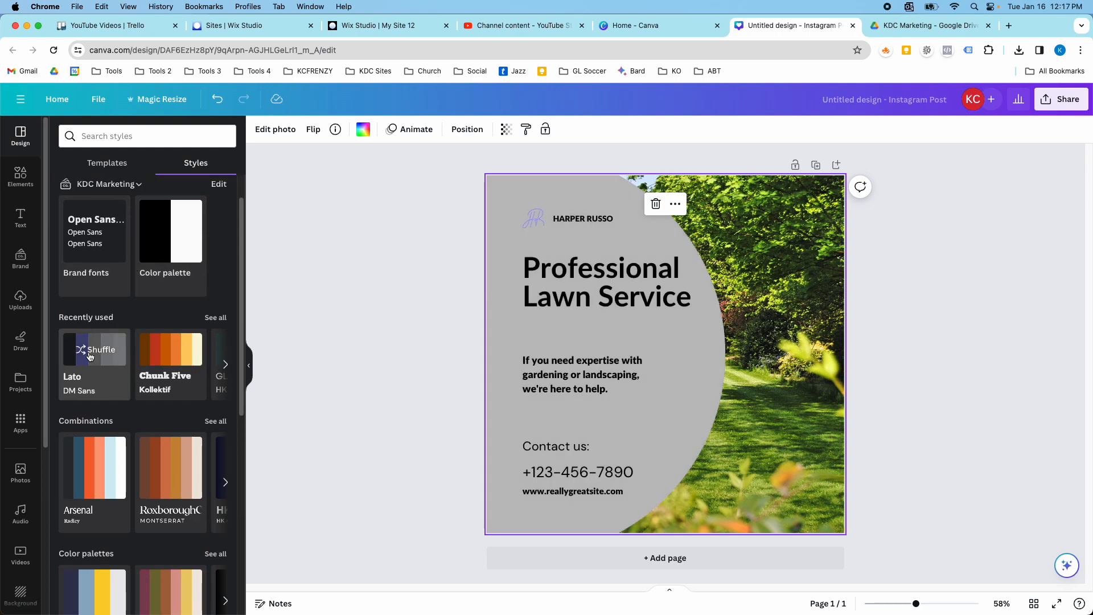
pyautogui.click(89, 357)
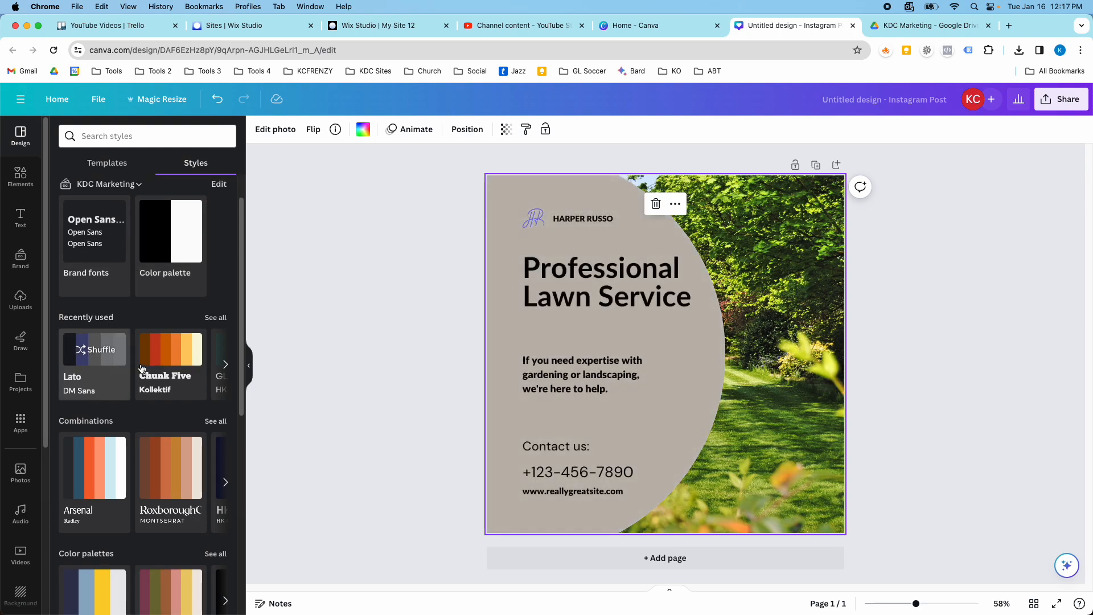
pyautogui.click(167, 357)
pyautogui.click(167, 357)
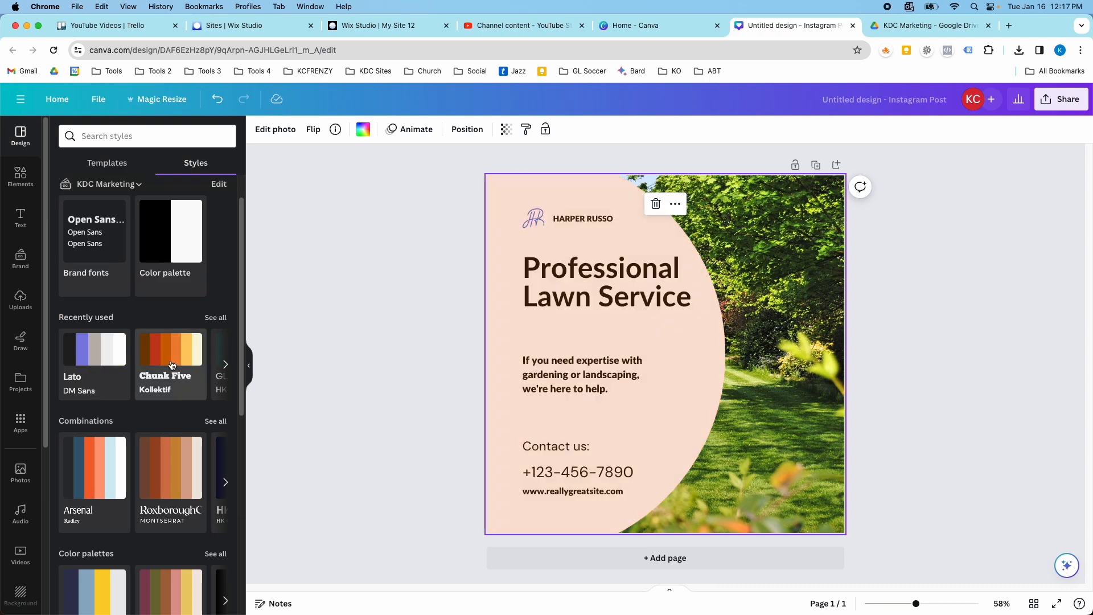
pyautogui.scroll(-1, 171, 365)
pyautogui.scroll(-1, 172, 368)
pyautogui.click(111, 390)
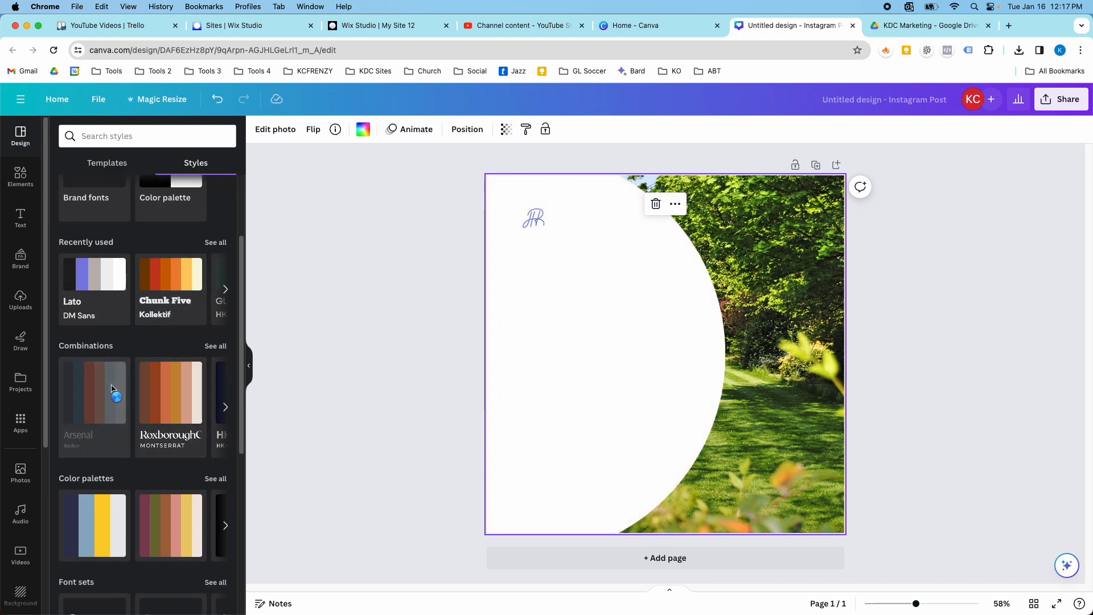
pyautogui.click(111, 390)
# Apply the KDC Marketing brand fonts and the black and white brand color palette to the design.
pyautogui.scroll(2, 86, 319)
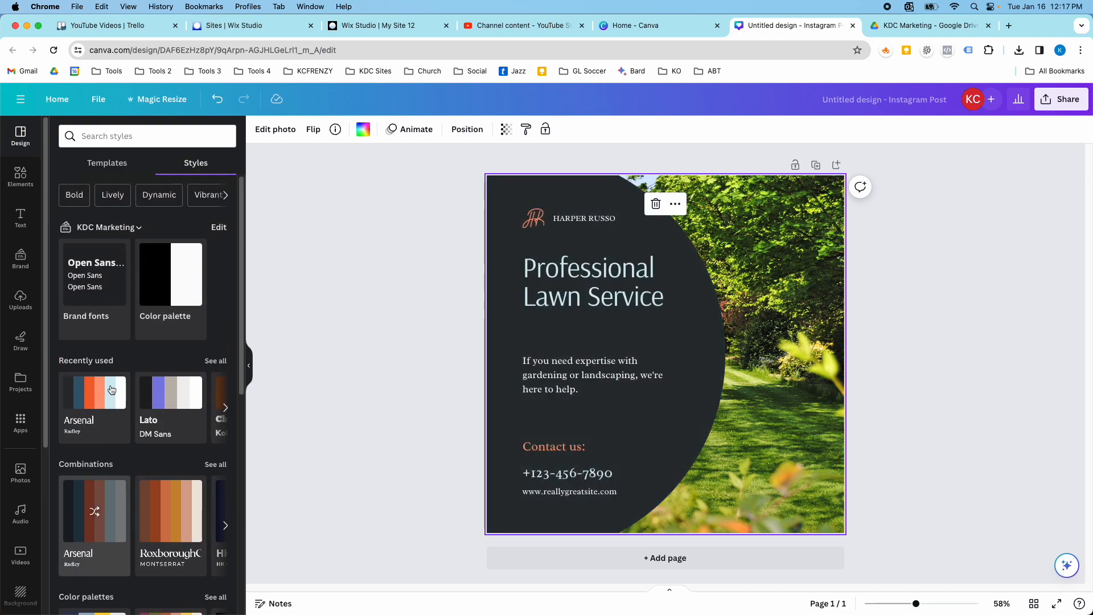
pyautogui.click(81, 300)
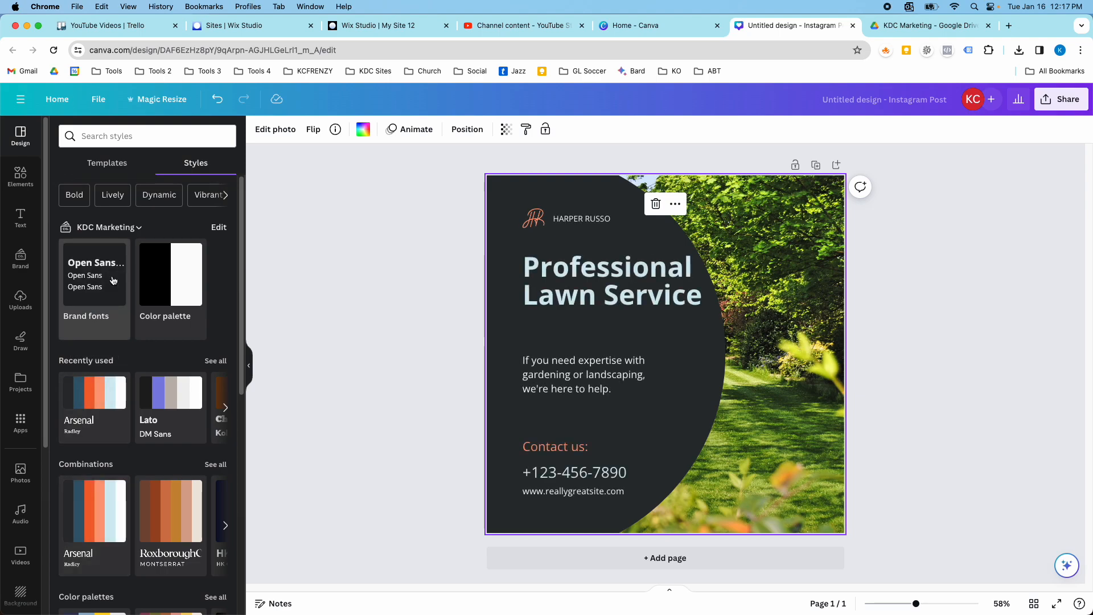
pyautogui.click(154, 283)
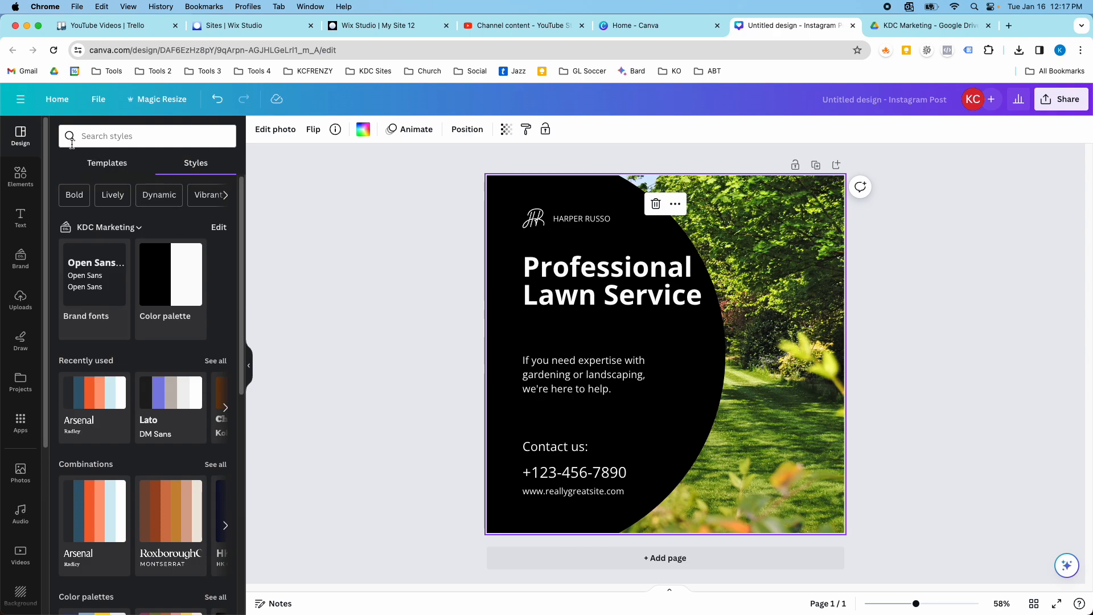
# Search the templates for landscaping again, then return to the styles and clear the search.
pyautogui.click(120, 165)
pyautogui.click(114, 136)
pyautogui.write('land')
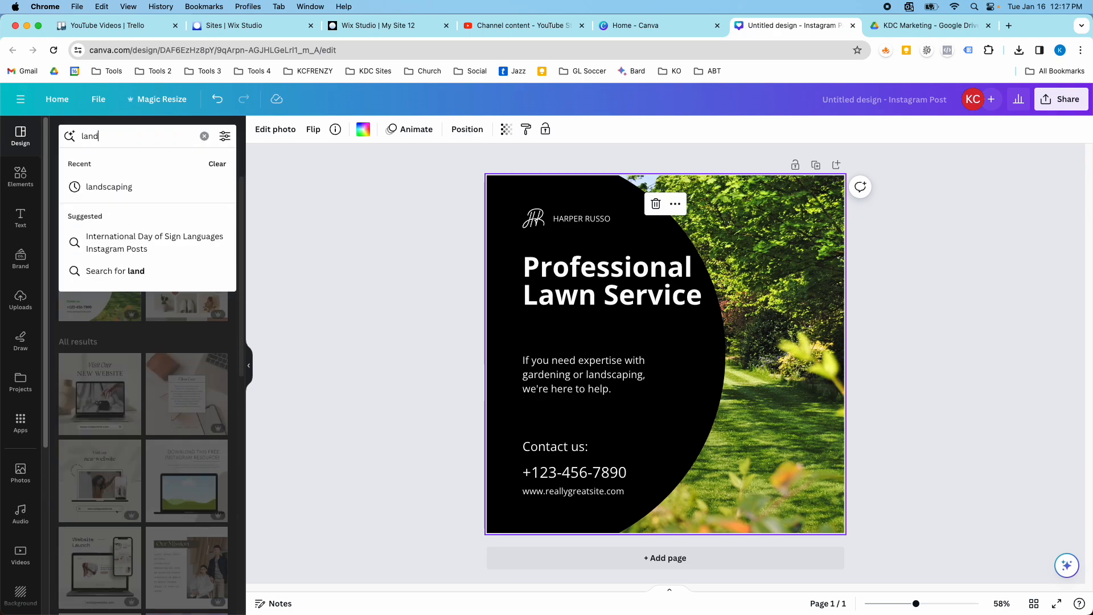
pyautogui.click(120, 186)
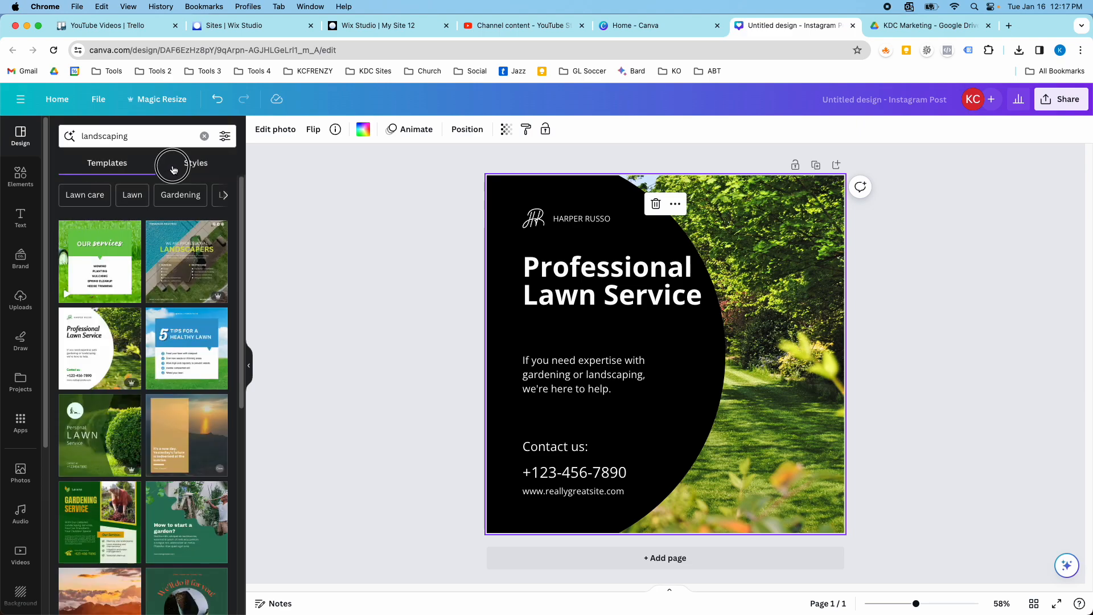
pyautogui.click(169, 177)
pyautogui.click(120, 136)
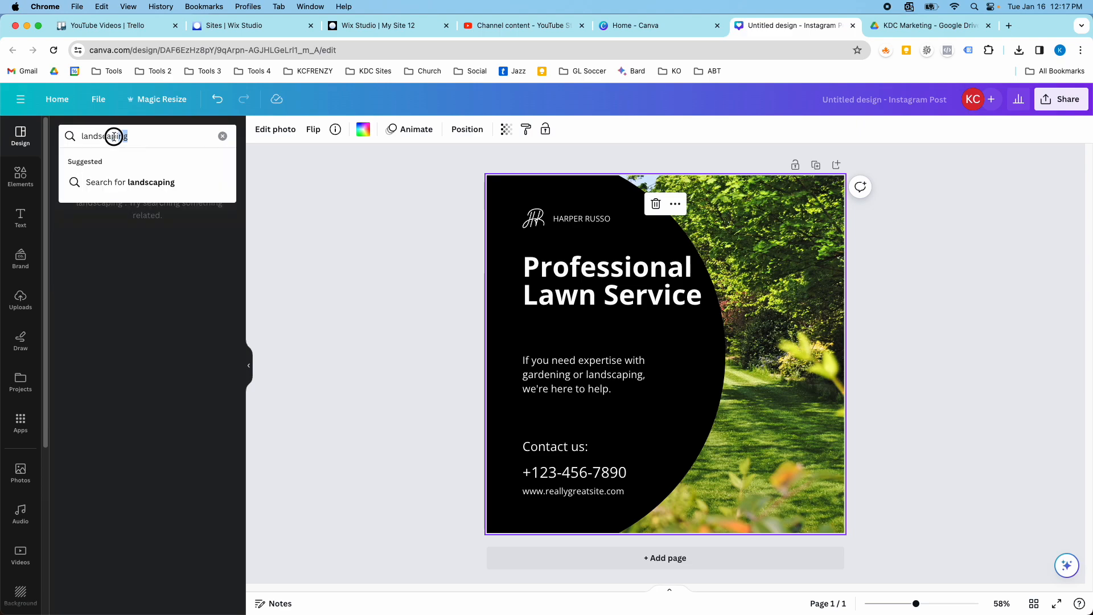
pyautogui.click(222, 138)
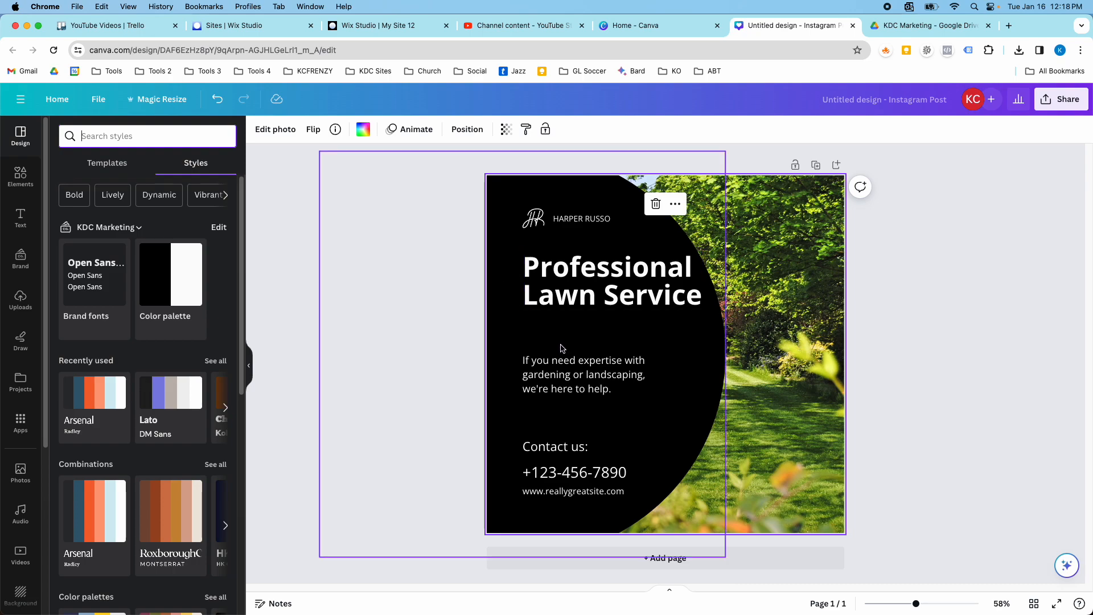
# Select the phone number, description, heading, logo and background photo in turn to examine the design's individual elements.
pyautogui.click(561, 475)
pyautogui.click(573, 376)
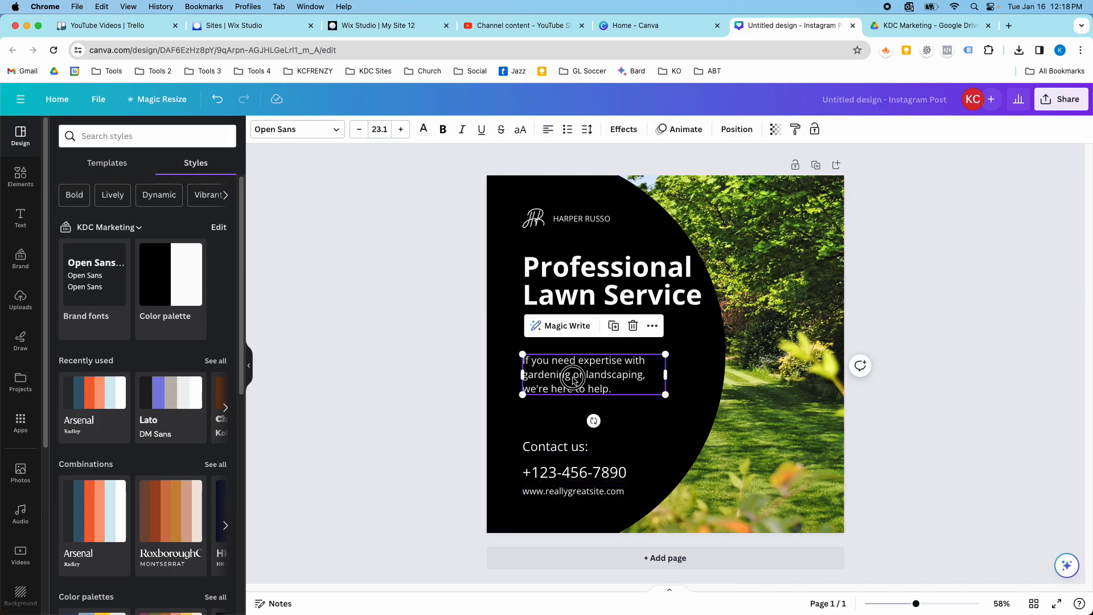
pyautogui.click(592, 288)
pyautogui.click(534, 223)
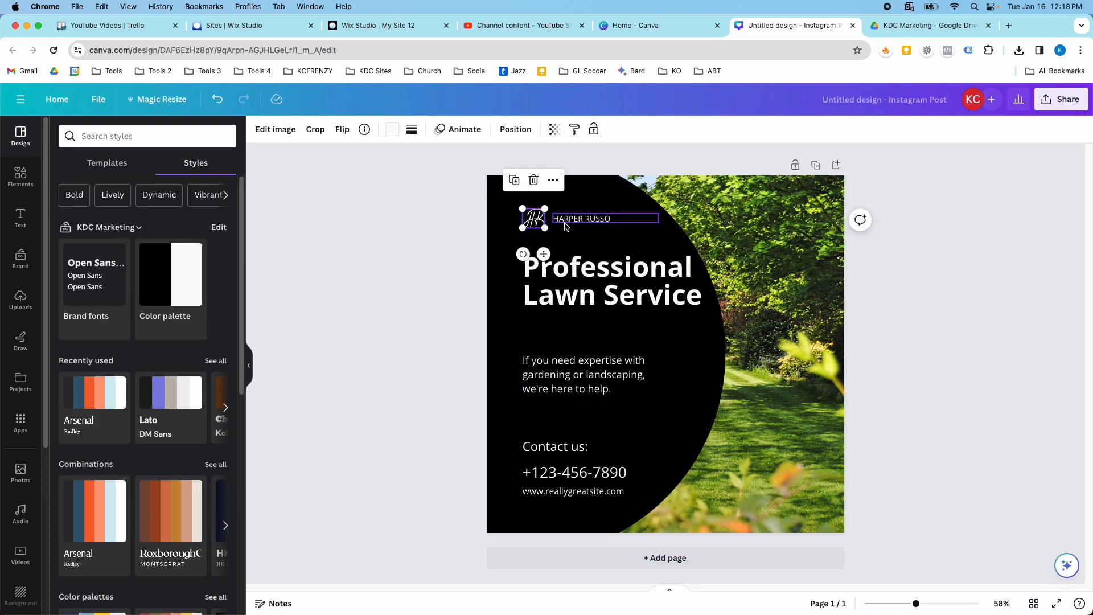
pyautogui.click(768, 273)
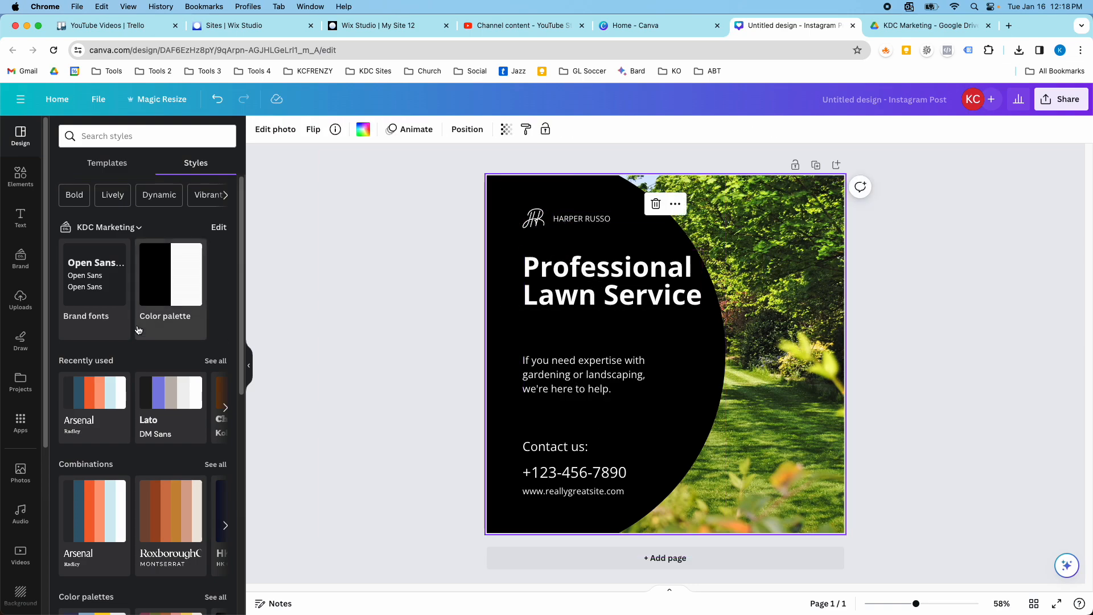
# Search the photos for landscaping and try to place one of the photos over the design's background photo.
pyautogui.click(20, 471)
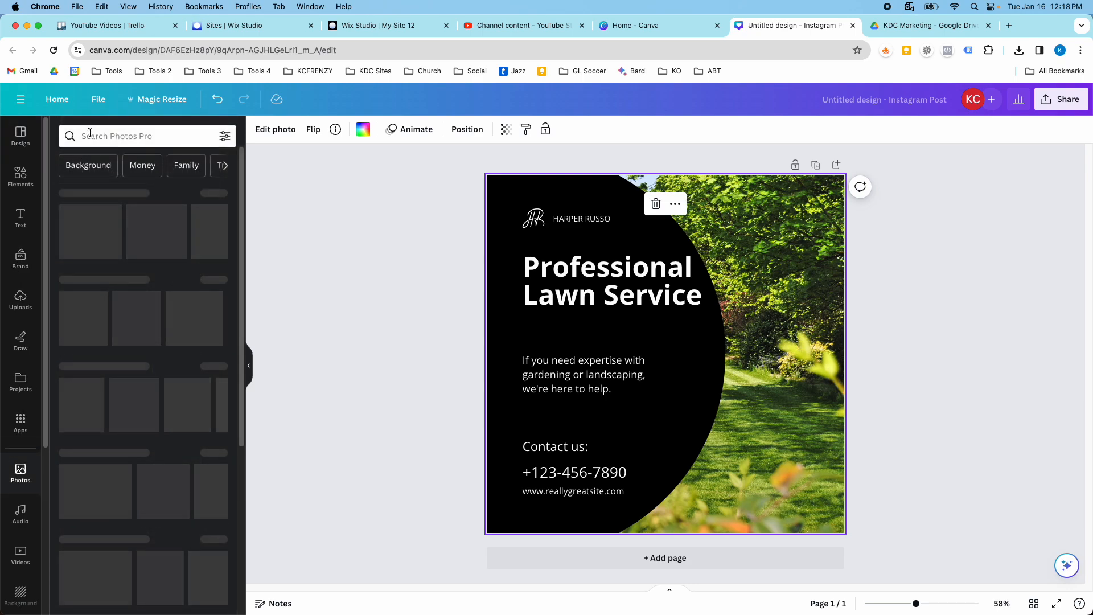
pyautogui.click(131, 135)
pyautogui.write('landing')
pyautogui.press('BackSpace')
pyautogui.press('BackSpace')
pyautogui.write('scaping')
pyautogui.press('Return')
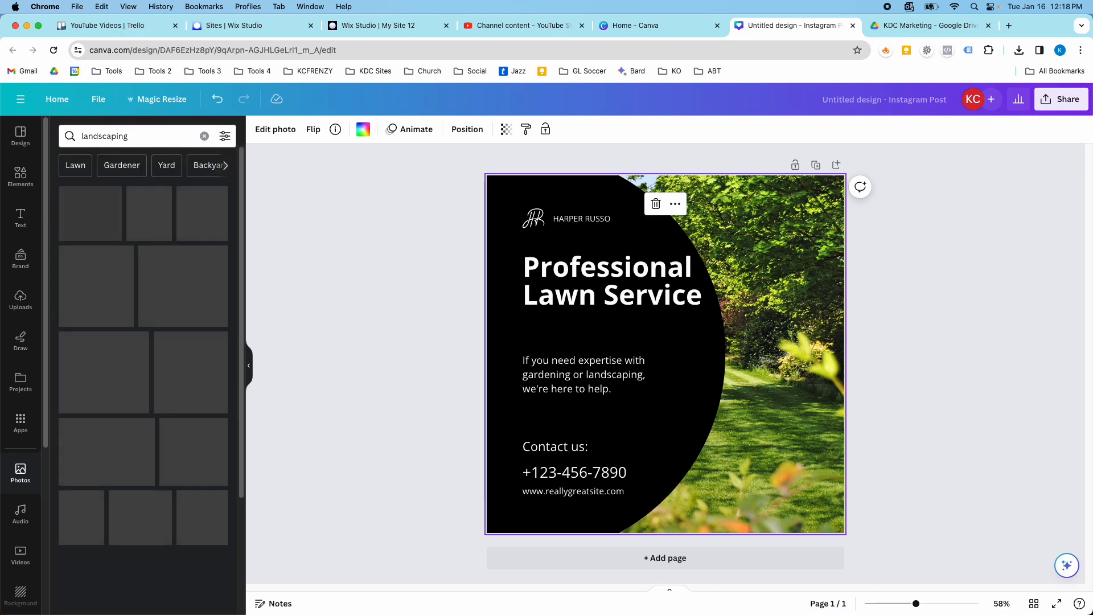
pyautogui.moveTo(171, 273); pyautogui.dragTo(777, 324)
# Delete the background garden photo, then search the elements for grid and insert the single-cell grid across the page.
pyautogui.click(785, 262)
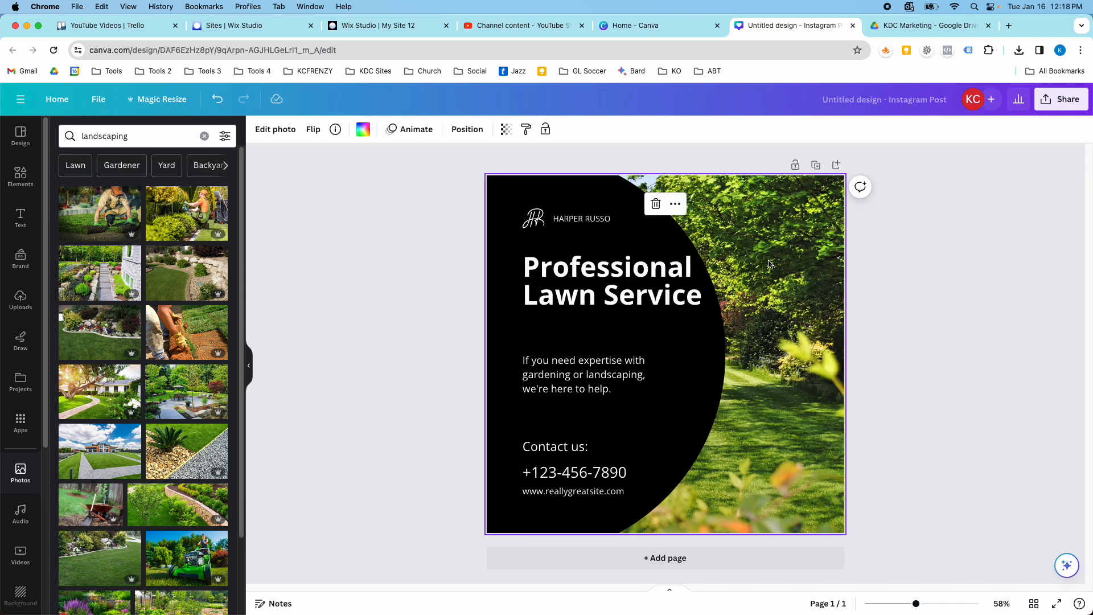
pyautogui.press('Delete')
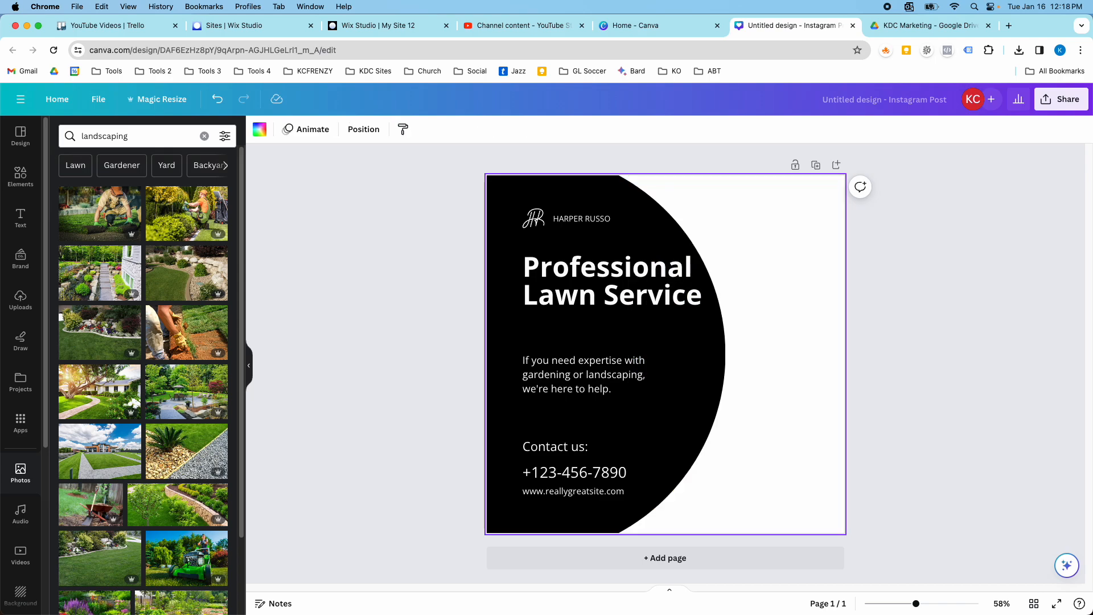
pyautogui.click(31, 181)
pyautogui.click(112, 138)
pyautogui.write('gi')
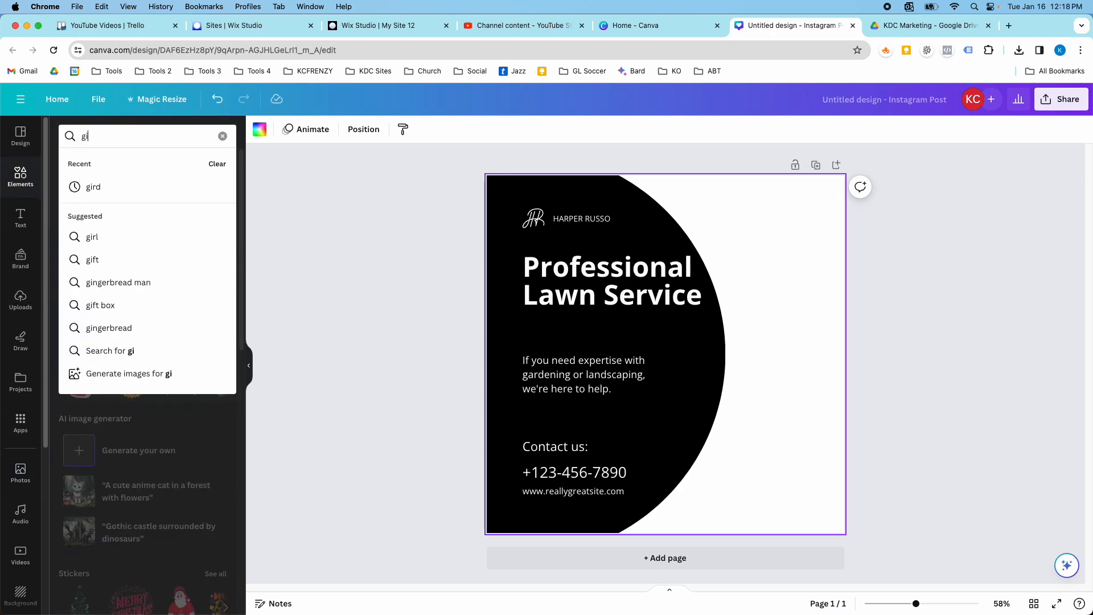
pyautogui.press('BackSpace')
pyautogui.write('rid')
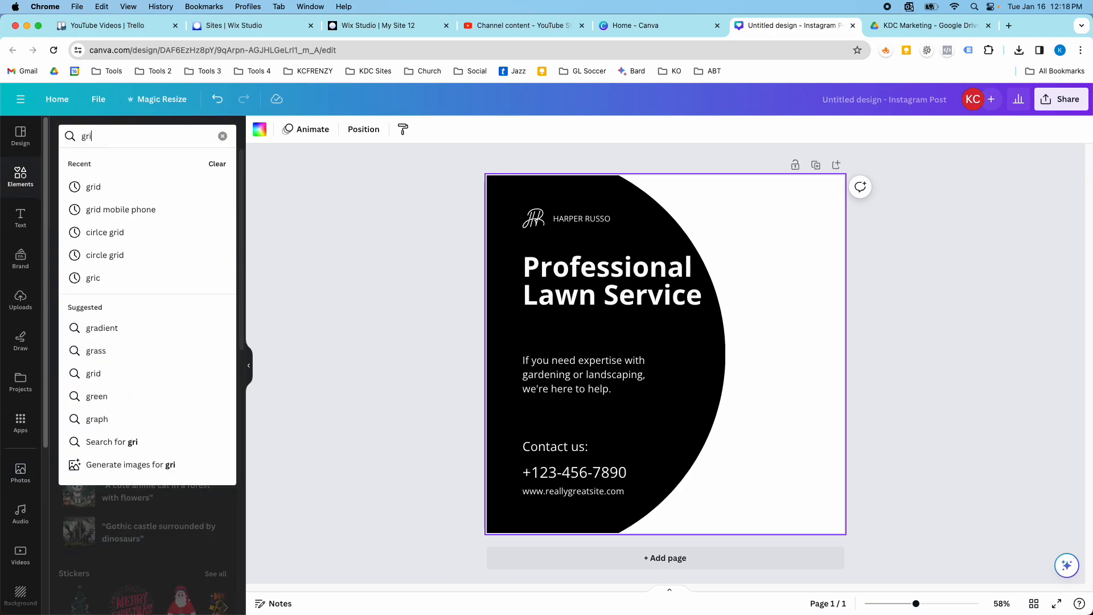
pyautogui.press('Return')
pyautogui.click(98, 254)
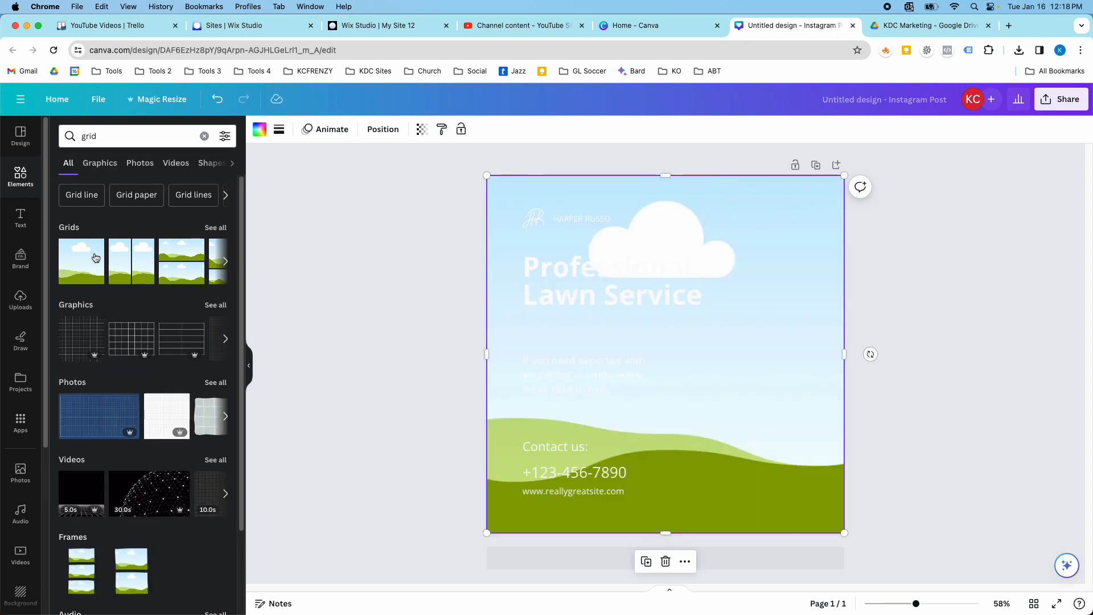
# Send the full-page grid to the back, behind the black curved shape and the text.
pyautogui.rightClick(825, 296)
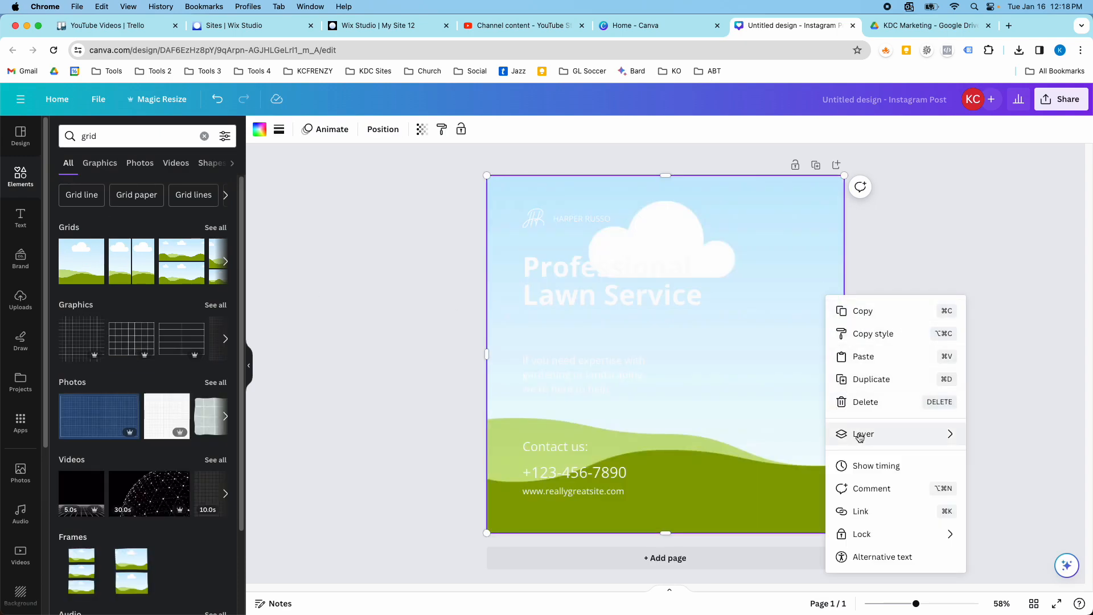
pyautogui.moveTo(859, 437)
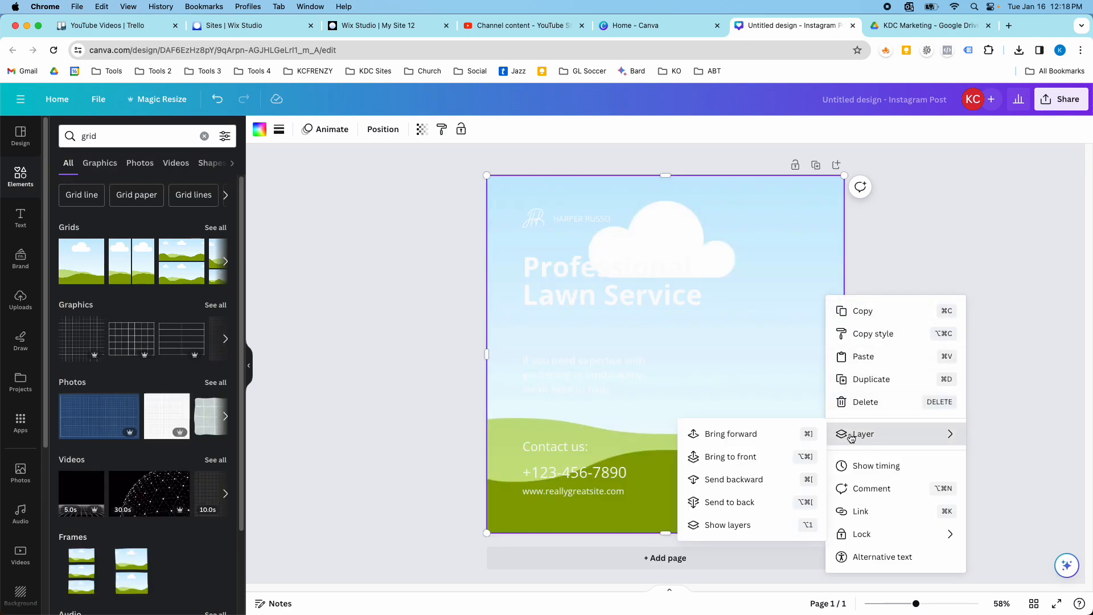
pyautogui.click(748, 501)
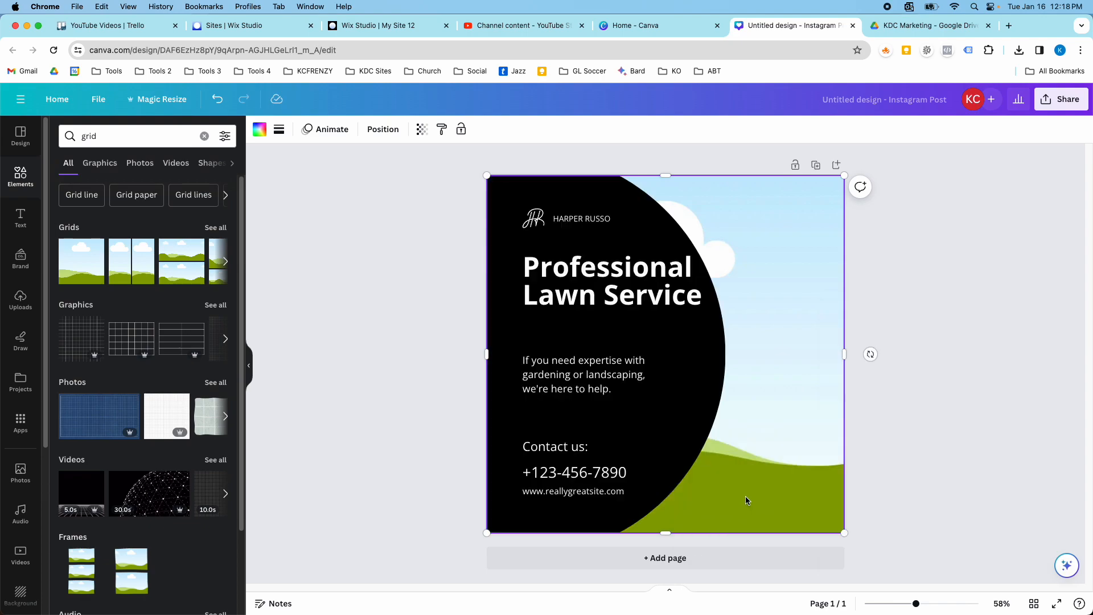
# Fill the grid with the landscaping photo of the gardener in the orange cap kneeling beside the hedges.
pyautogui.click(20, 469)
pyautogui.moveTo(160, 287); pyautogui.dragTo(100, 352)
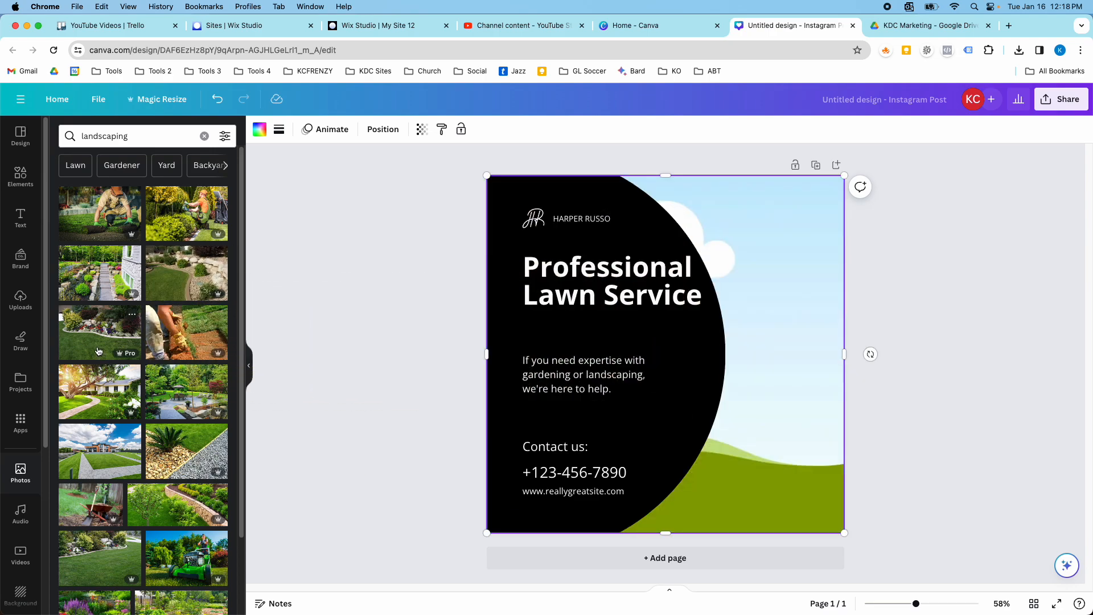
pyautogui.moveTo(104, 335); pyautogui.dragTo(145, 299)
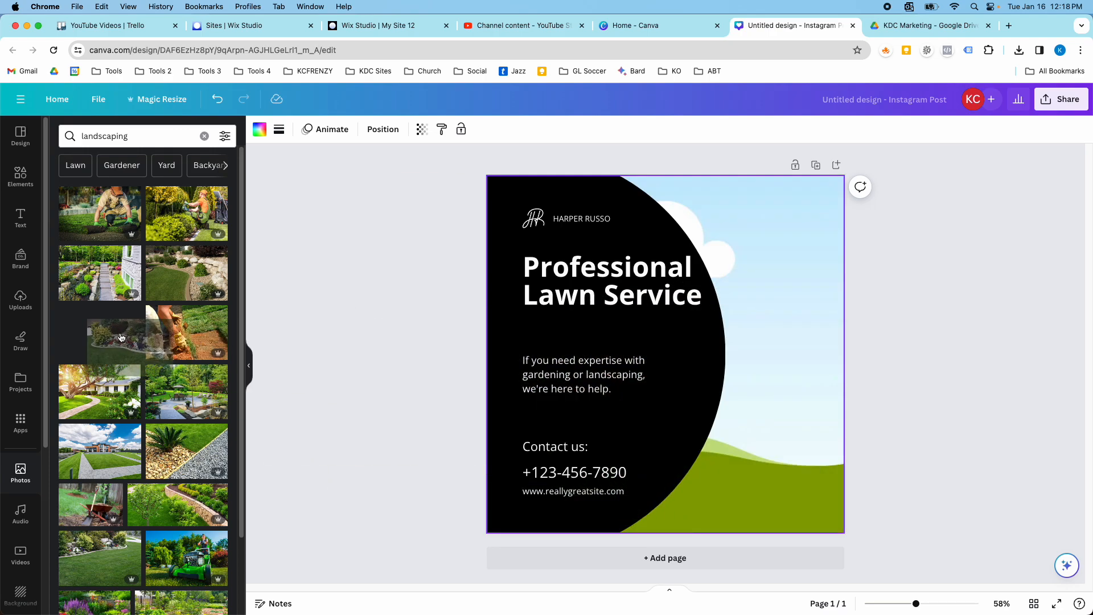
pyautogui.moveTo(187, 219); pyautogui.dragTo(668, 423)
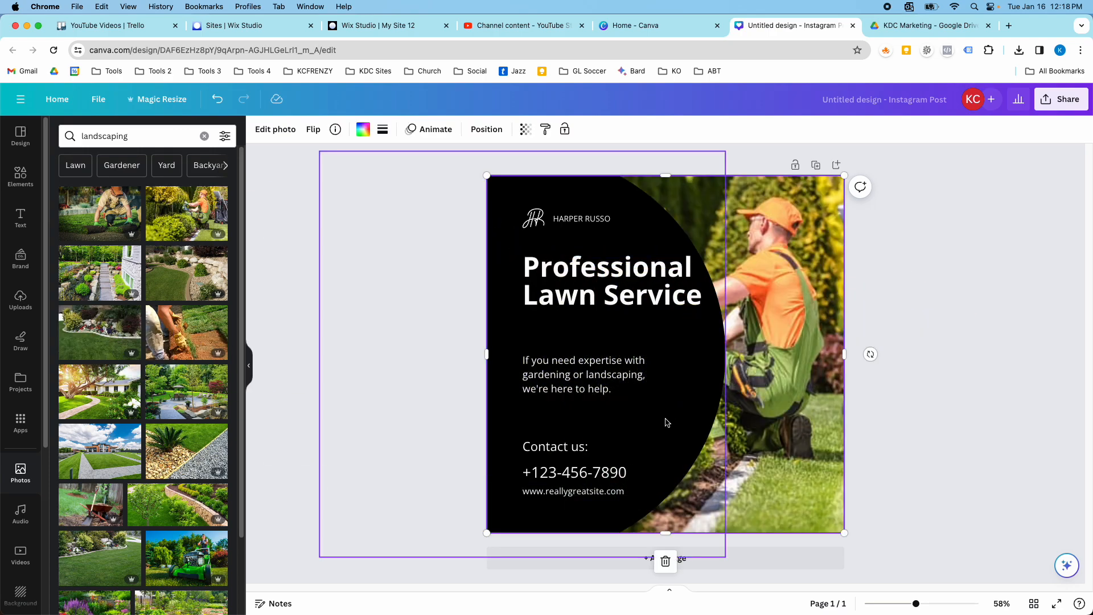
# Narrow the black curved shape from its outer edge so that it covers less of the gardener photo.
pyautogui.click(687, 387)
pyautogui.moveTo(725, 358); pyautogui.dragTo(659, 358)
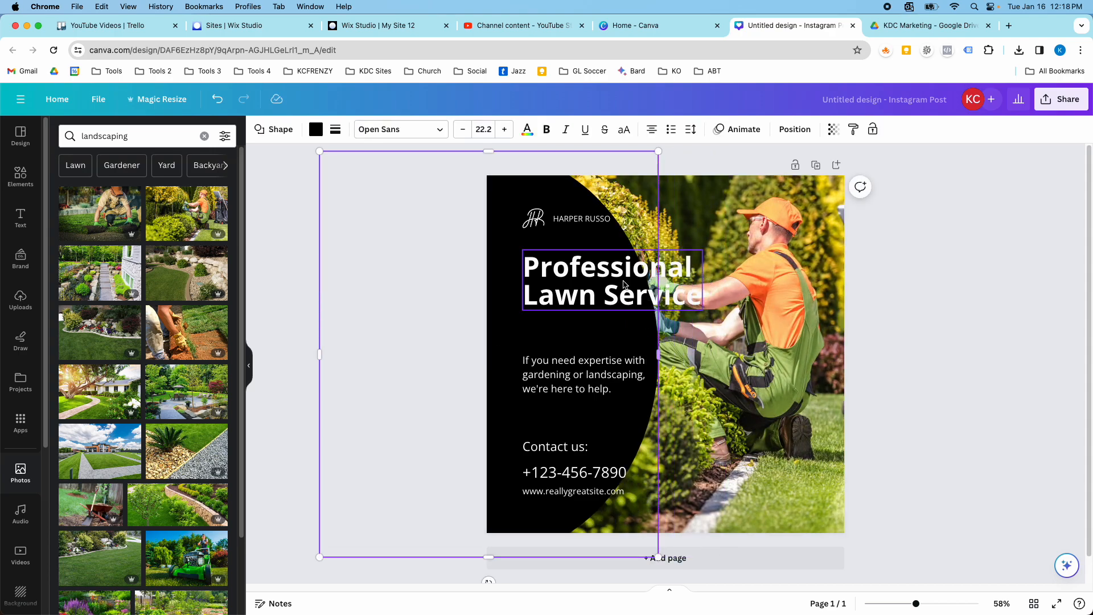
# Shrink the Professional Lawn Service heading to fit inside the black shape and move it down closer to the description.
pyautogui.click(621, 304)
pyautogui.moveTo(698, 288); pyautogui.dragTo(620, 282)
pyautogui.moveTo(575, 314); pyautogui.dragTo(584, 299)
pyautogui.click(359, 130)
pyautogui.click(359, 130)
pyautogui.click(359, 130)
pyautogui.click(360, 131)
pyautogui.click(359, 130)
pyautogui.click(359, 130)
pyautogui.click(359, 130)
pyautogui.click(358, 130)
pyautogui.click(358, 130)
pyautogui.moveTo(593, 278); pyautogui.dragTo(604, 329)
# Move the logo mark and its company name down towards the heading, placing them side by side on one line.
pyautogui.click(579, 230)
pyautogui.moveTo(574, 221); pyautogui.dragTo(535, 236)
pyautogui.moveTo(538, 309); pyautogui.dragTo(543, 309)
pyautogui.click(535, 236)
pyautogui.keyDown('shift'); pyautogui.click(566, 238); pyautogui.keyUp('shift')
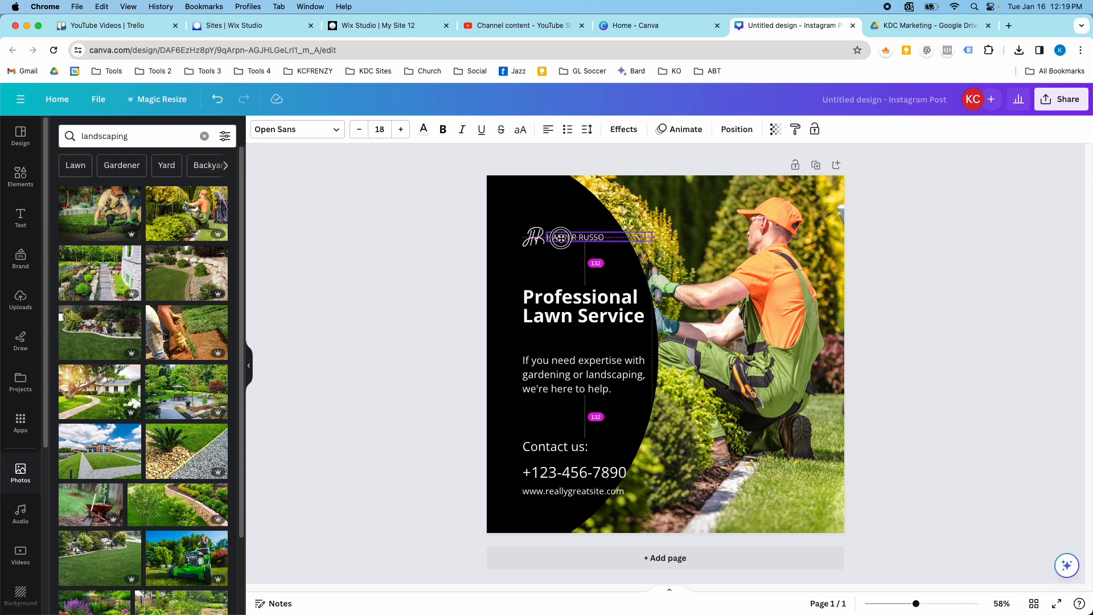
pyautogui.click(581, 308)
pyautogui.click(659, 410)
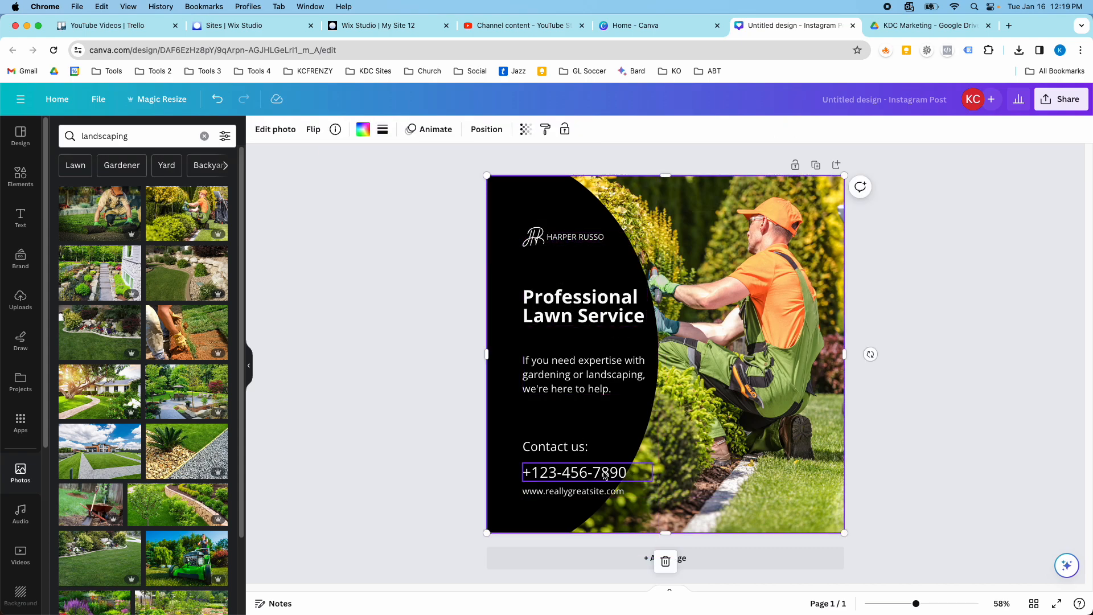
# Reduce the font size of the phone number by three steps and of the website address by two steps.
pyautogui.click(639, 476)
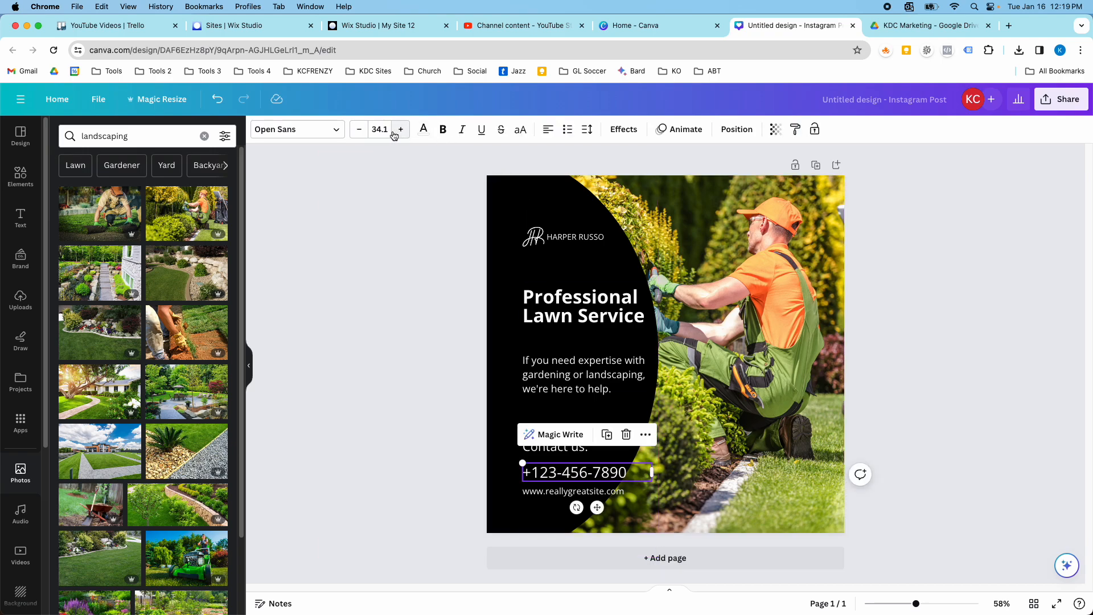
pyautogui.click(362, 129)
pyautogui.click(362, 129)
pyautogui.click(362, 130)
pyautogui.click(363, 130)
pyautogui.click(362, 130)
pyautogui.click(569, 490)
pyautogui.click(362, 130)
pyautogui.click(362, 130)
pyautogui.click(363, 130)
pyautogui.click(575, 375)
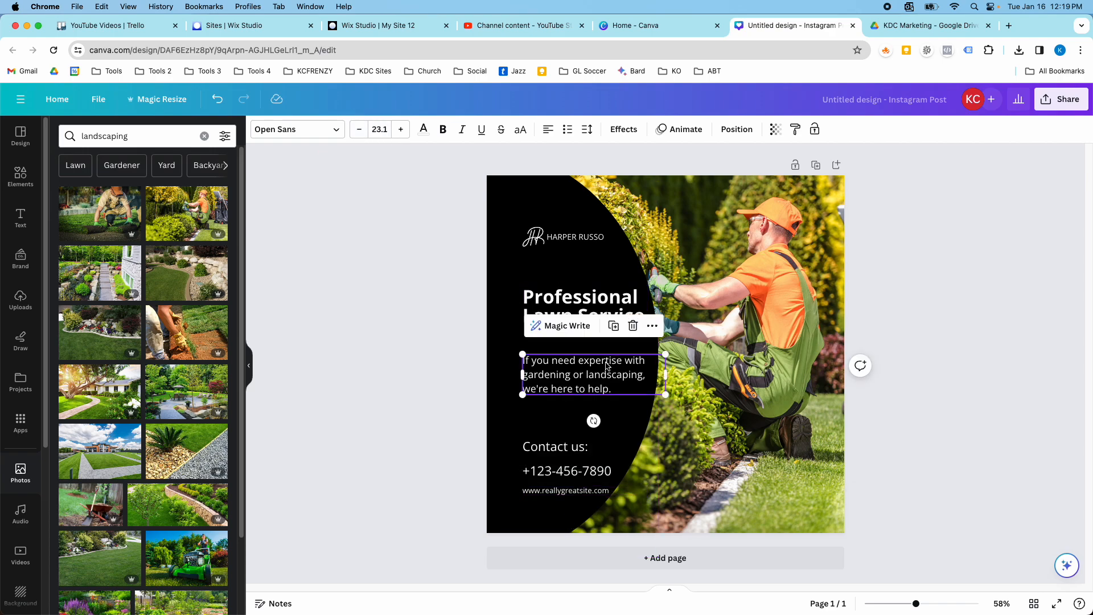
pyautogui.click(570, 238)
pyautogui.click(817, 318)
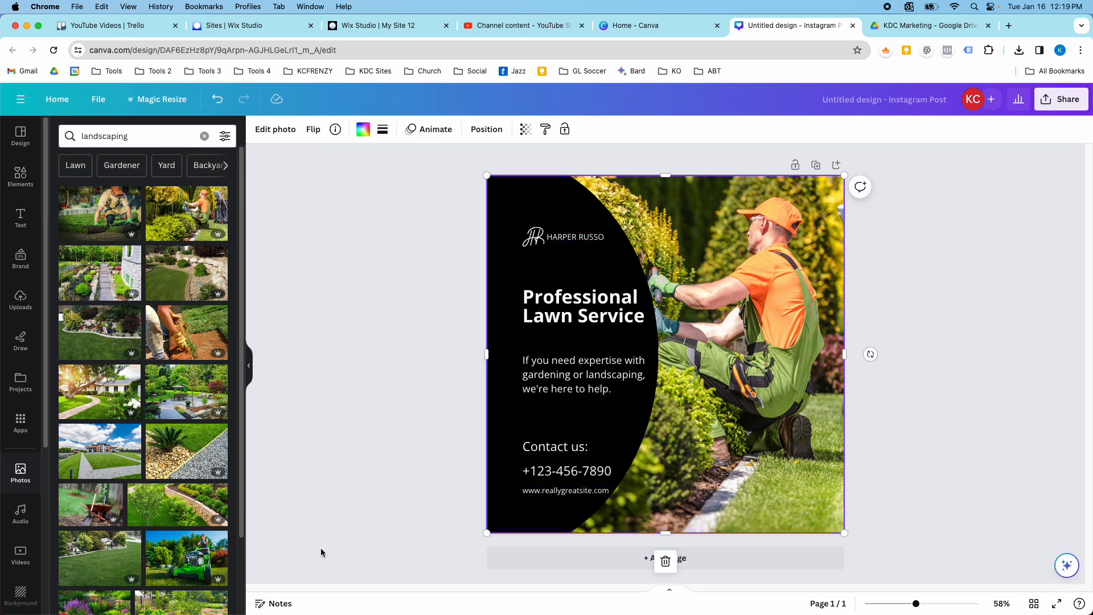
# Add a second page and apply the Personal Lawn Service template to it from a template search for landscaping.
pyautogui.scroll(-3, 142, 376)
pyautogui.click(612, 559)
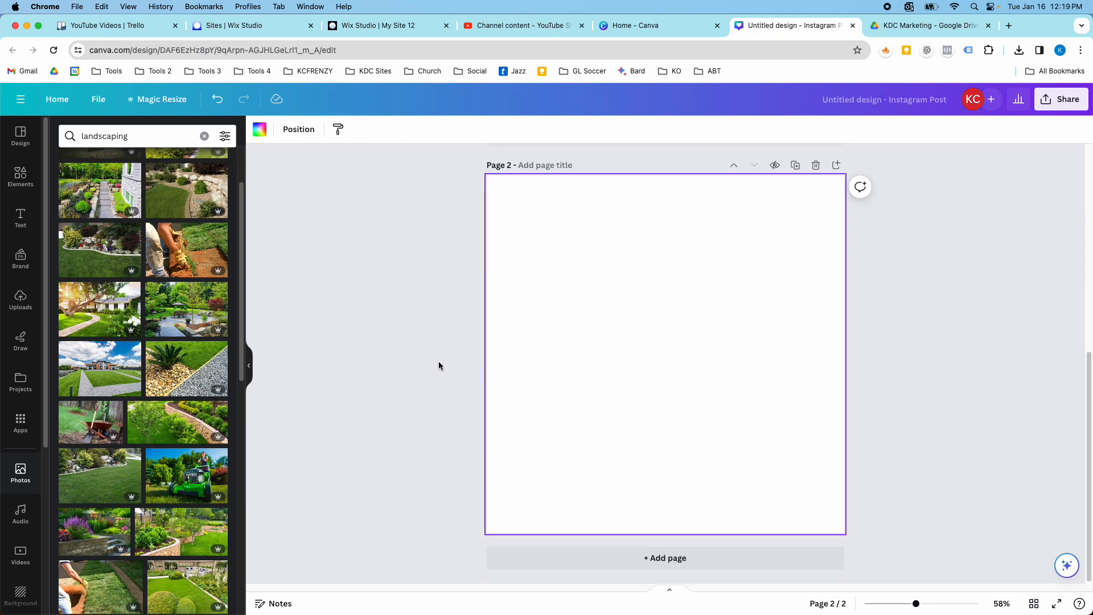
pyautogui.click(26, 149)
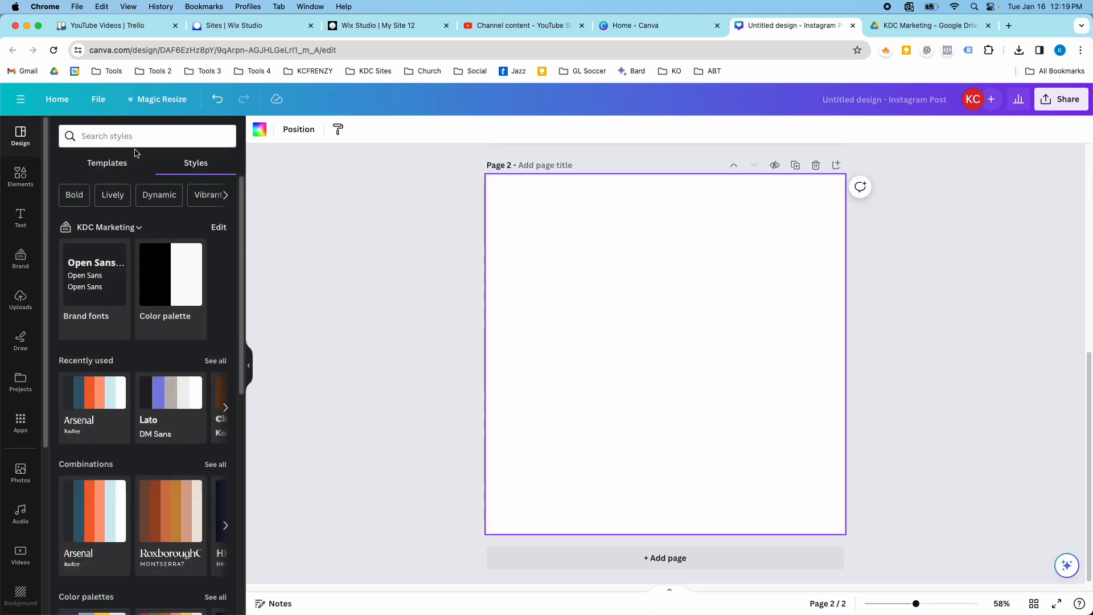
pyautogui.click(111, 162)
pyautogui.click(138, 134)
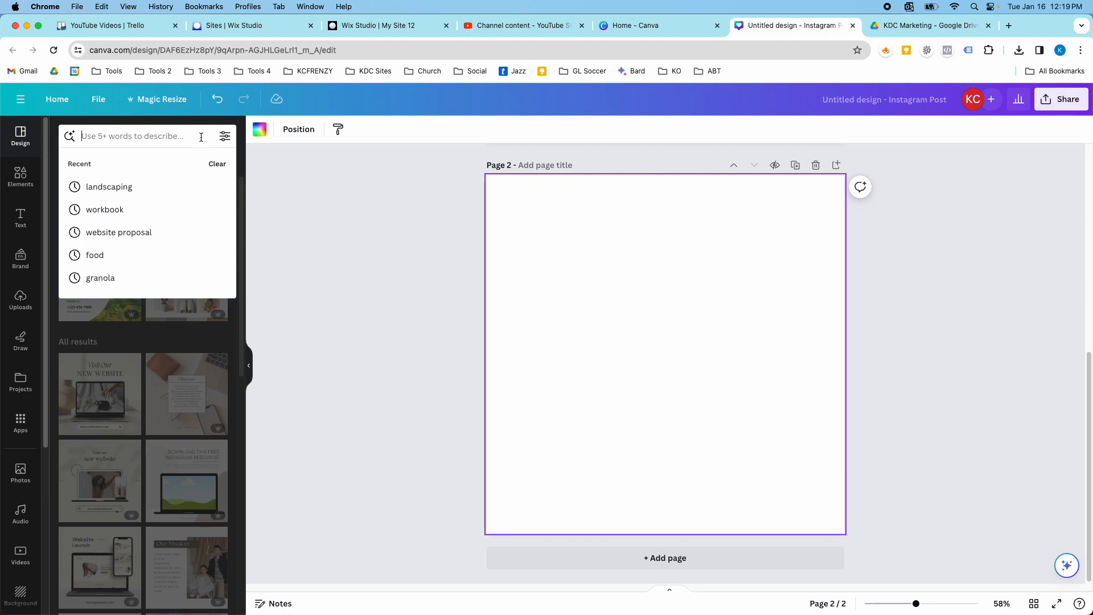
pyautogui.click(166, 184)
pyautogui.scroll(-5, 156, 312)
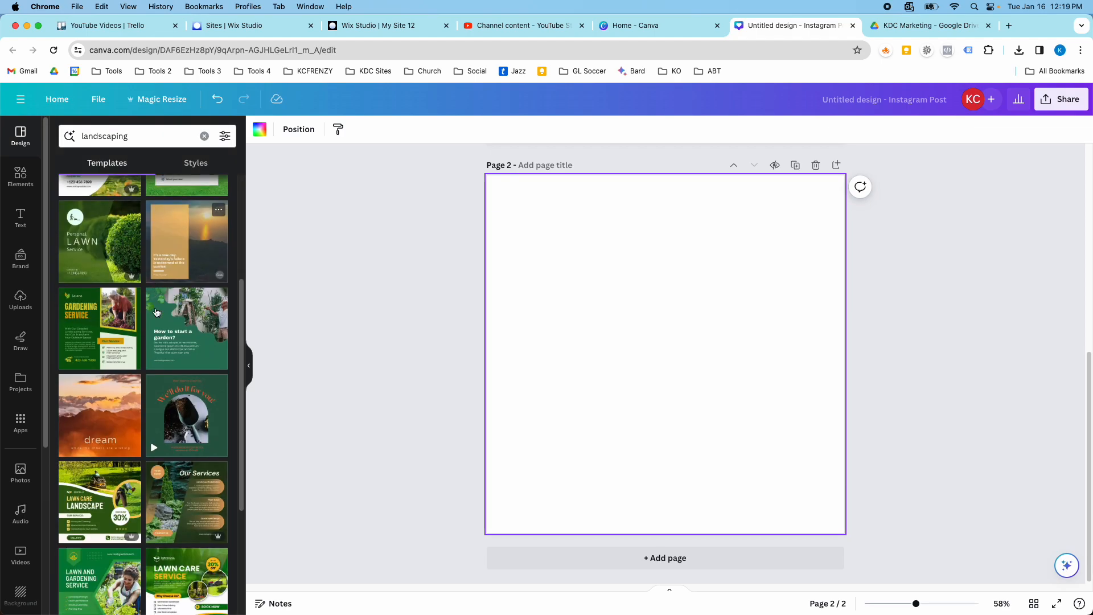
pyautogui.scroll(3, 143, 311)
pyautogui.click(105, 375)
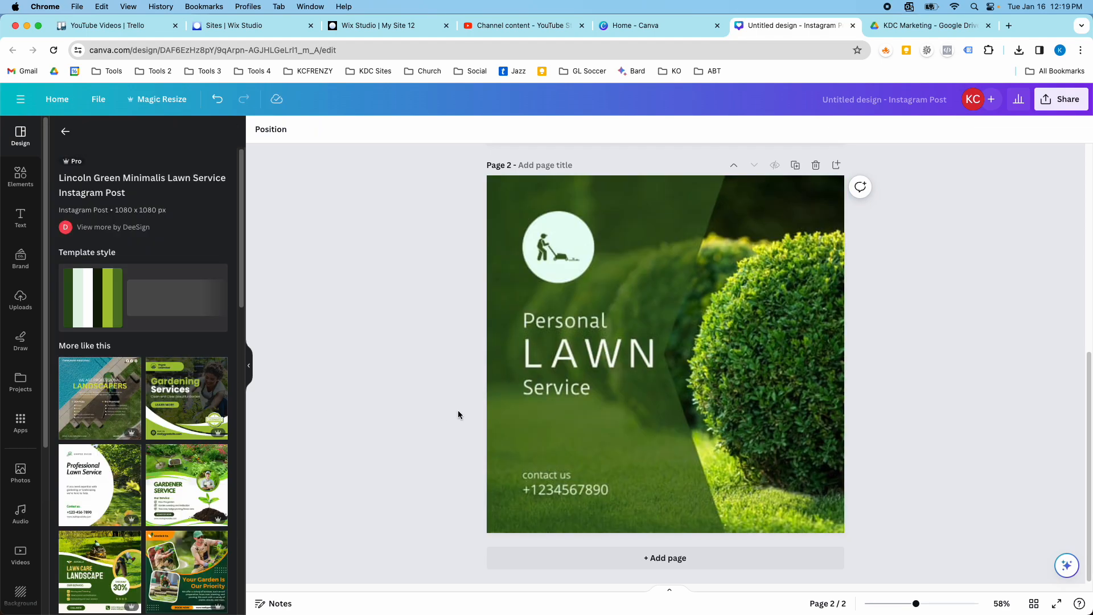
# Clear the template search and apply the KDC Marketing brand fonts and color palette to page 2.
pyautogui.click(63, 134)
pyautogui.click(204, 136)
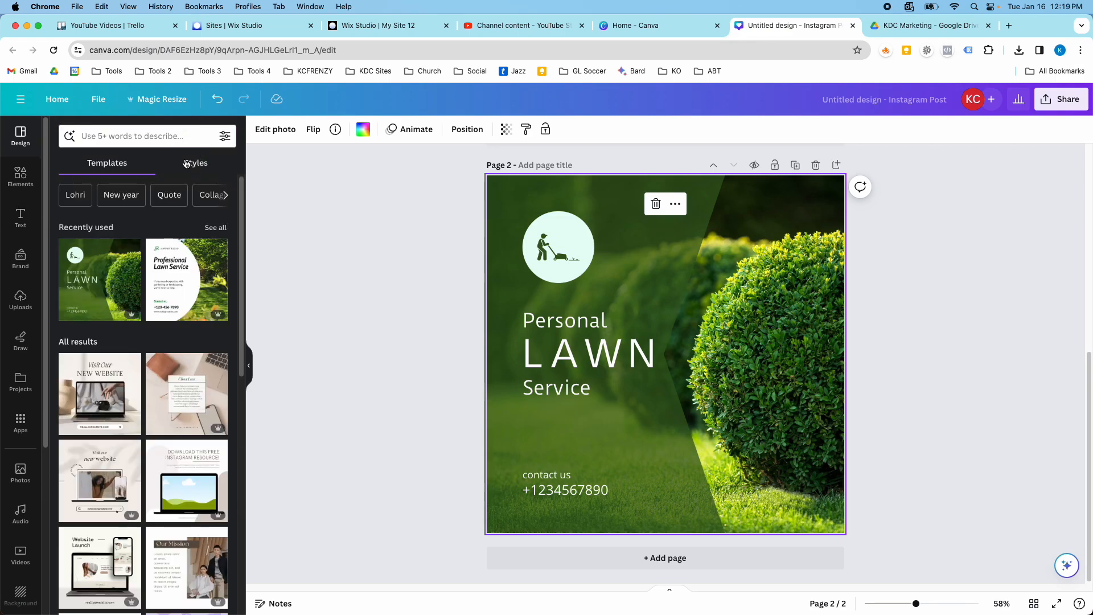
pyautogui.click(196, 163)
pyautogui.click(99, 302)
pyautogui.click(165, 277)
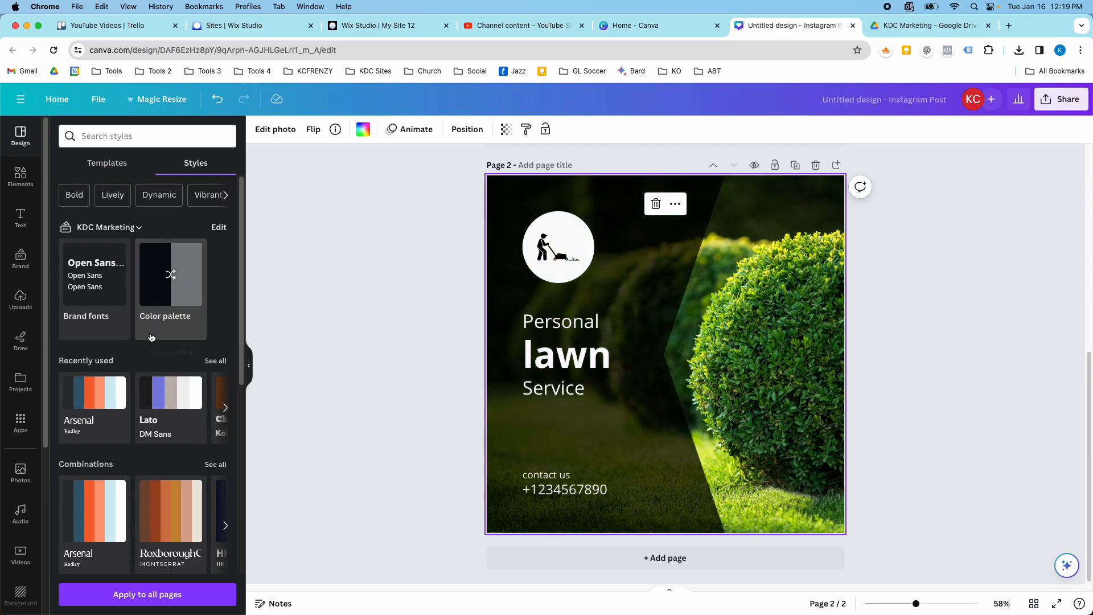
# Add a third page to the design and clear the grid search in the elements.
pyautogui.scroll(5, 539, 322)
pyautogui.scroll(-5, 556, 302)
pyautogui.scroll(5, 626, 321)
pyautogui.scroll(-5, 631, 323)
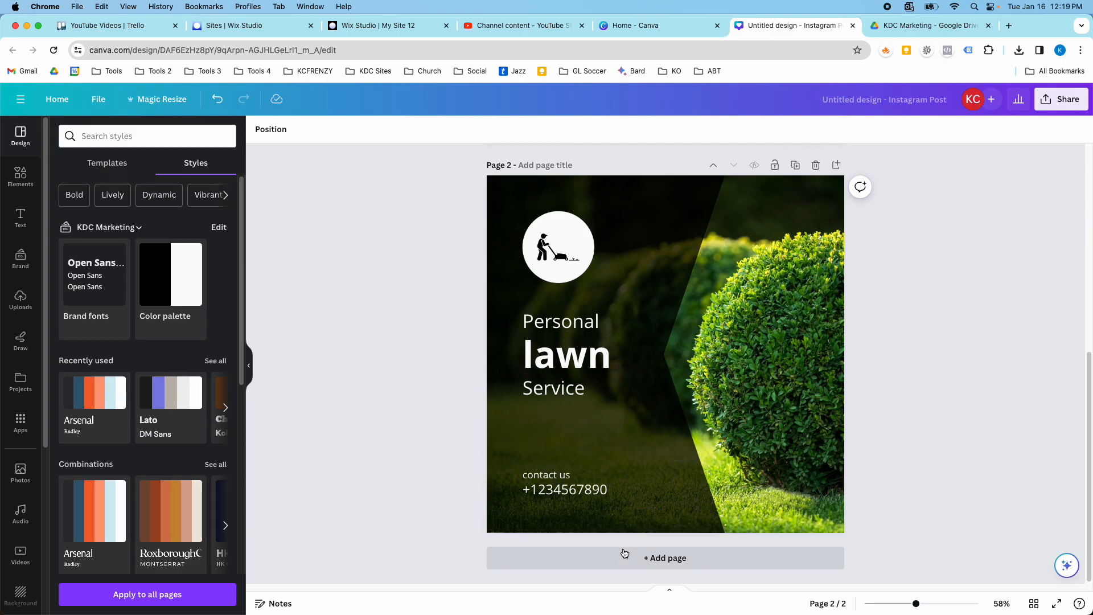
pyautogui.click(626, 550)
pyautogui.click(24, 180)
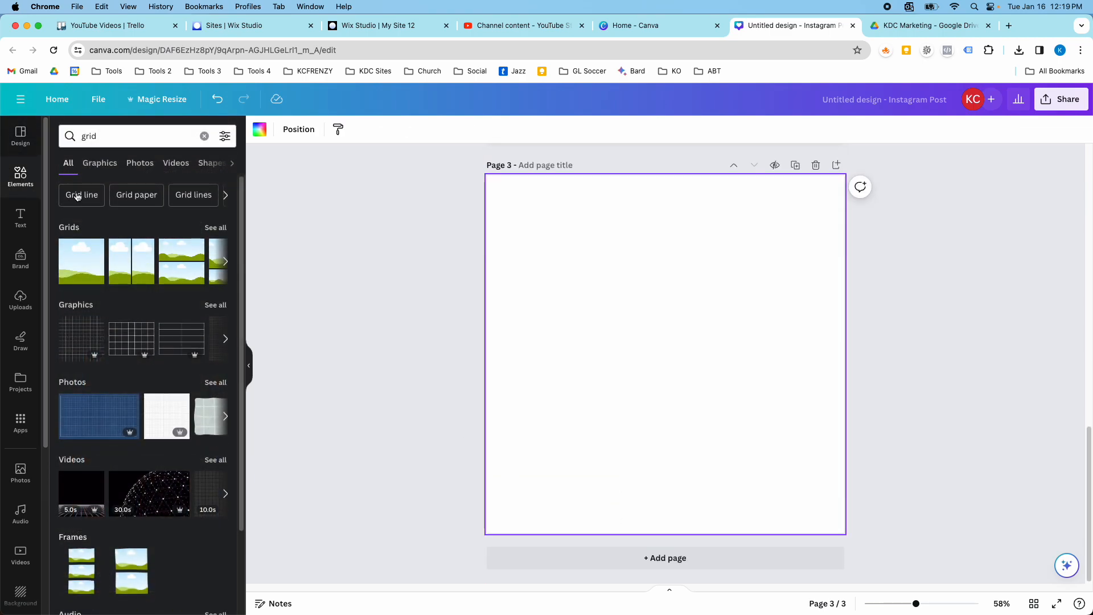
pyautogui.click(205, 137)
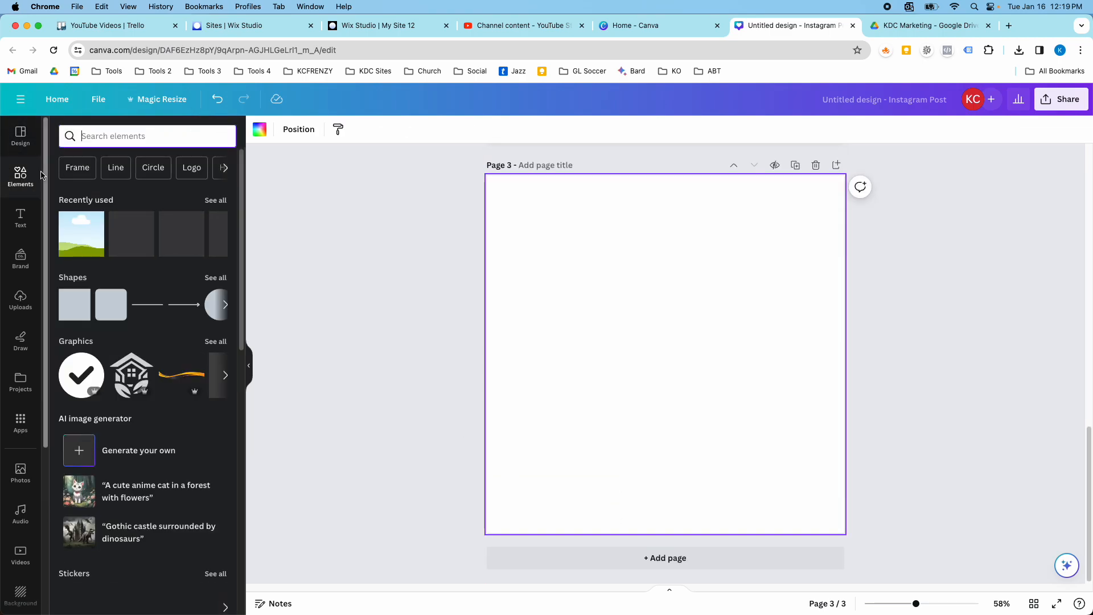
# Search the design templates for landscaping.
pyautogui.click(20, 137)
pyautogui.click(93, 136)
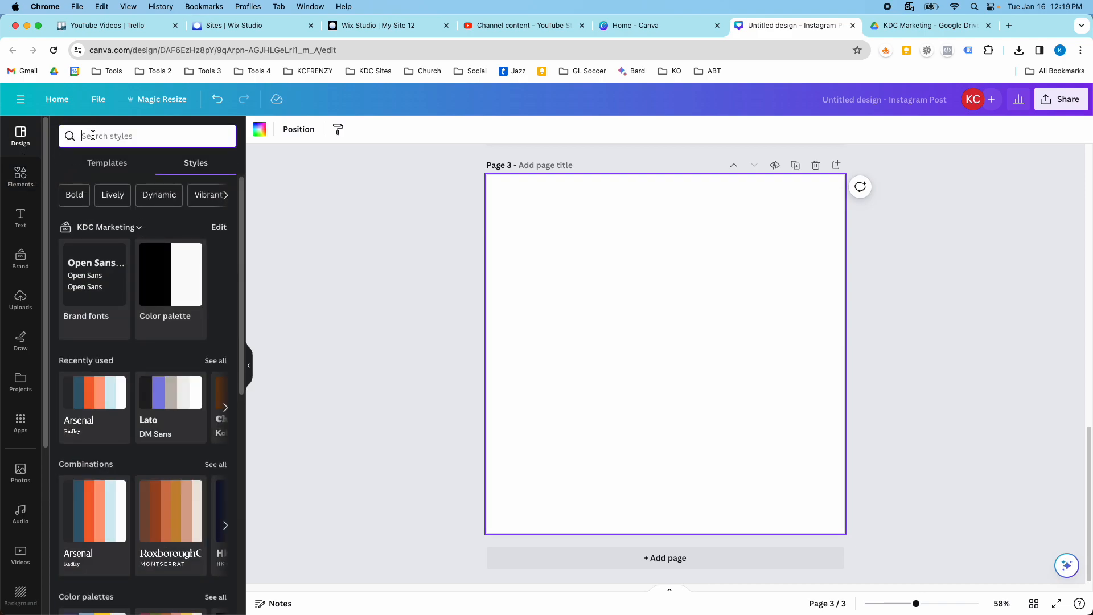
pyautogui.click(104, 171)
pyautogui.click(108, 135)
pyautogui.write('landing')
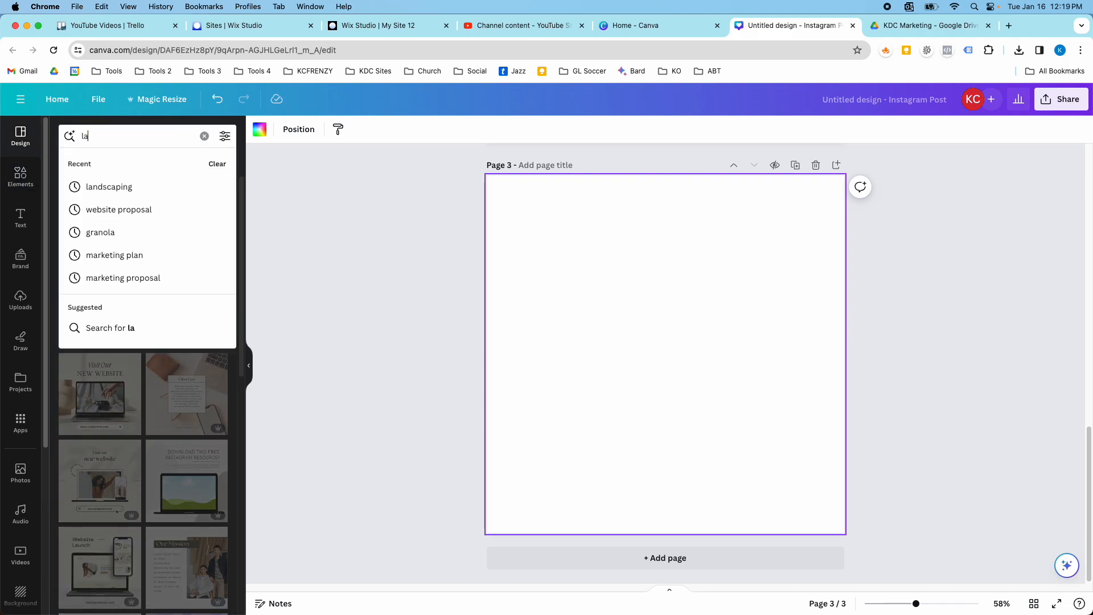
pyautogui.press('BackSpace')
pyautogui.press('BackSpace')
pyautogui.press('BackSpace')
pyautogui.write('scaping')
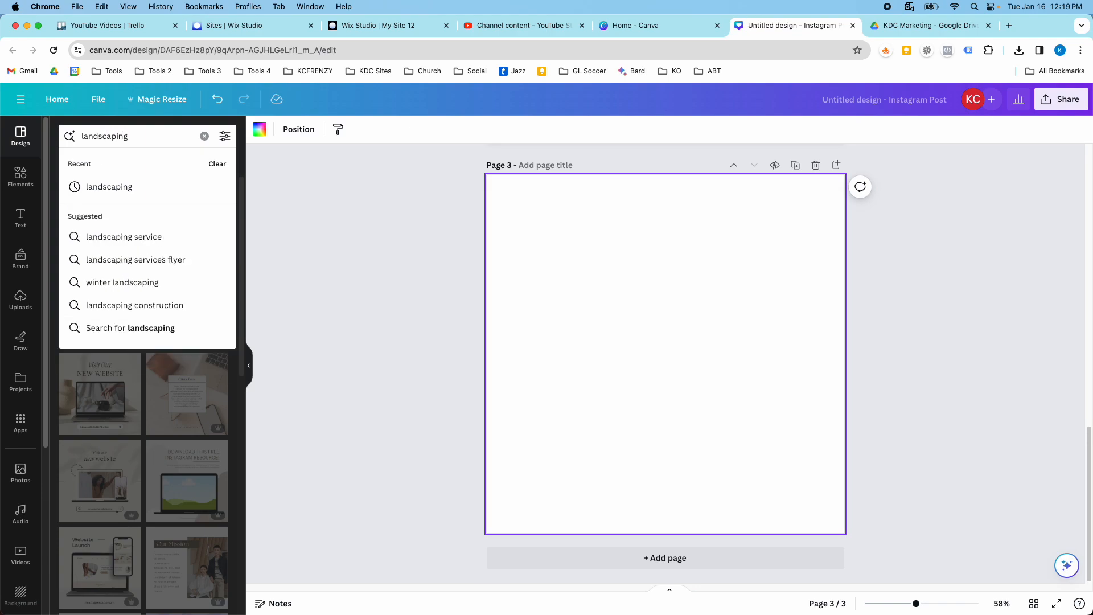
pyautogui.press('Return')
# Apply the We are Professional Landscaping template, with the worker in overalls, to page 3.
pyautogui.scroll(-10, 125, 370)
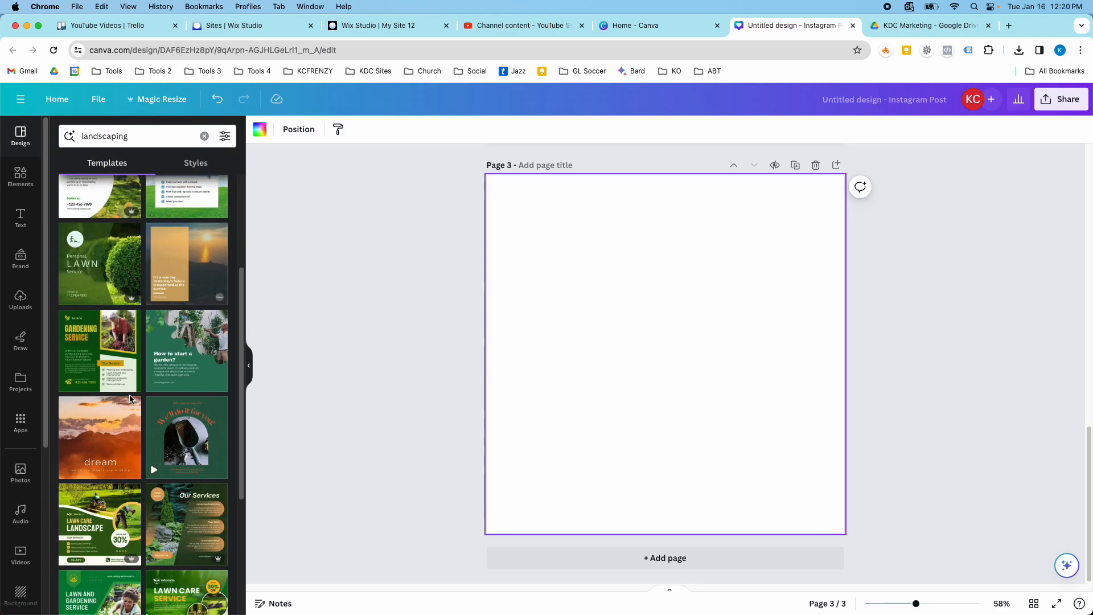
pyautogui.scroll(-2, 147, 416)
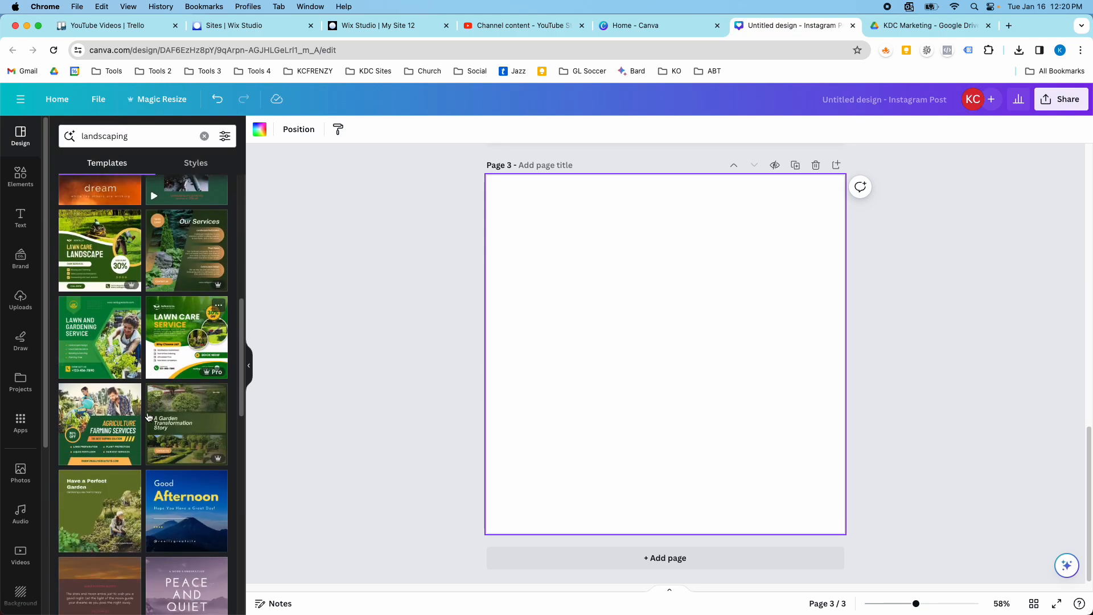
pyautogui.scroll(-7, 150, 419)
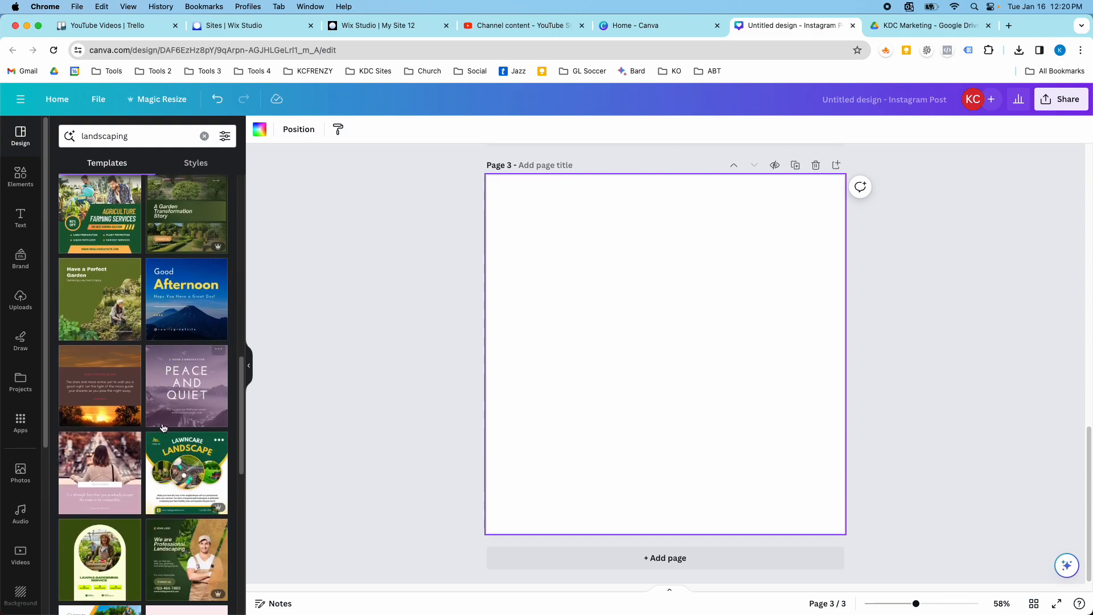
pyautogui.scroll(-7, 163, 428)
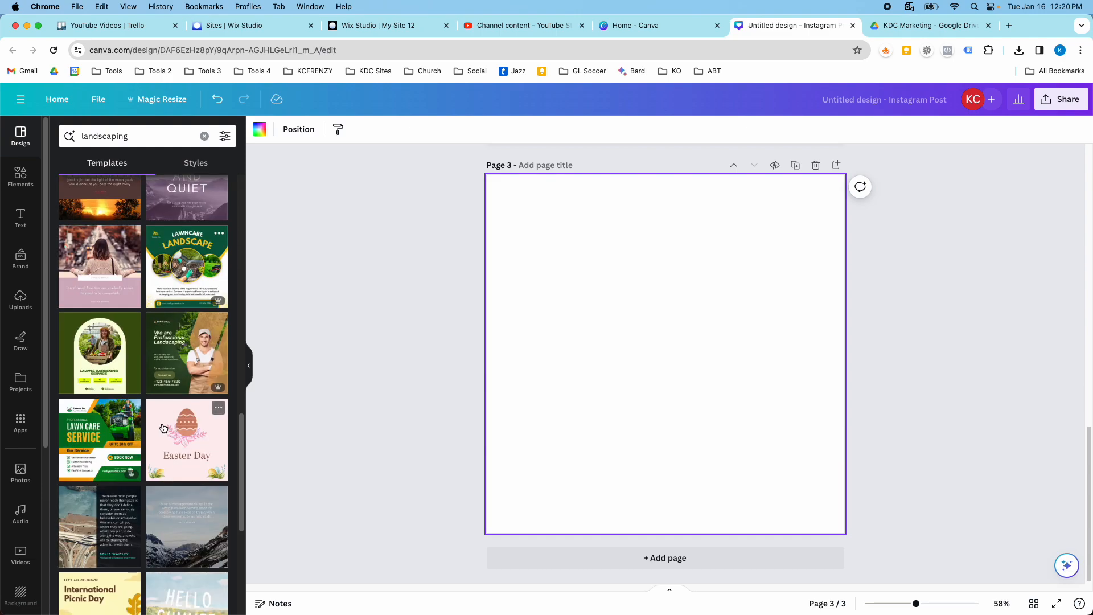
pyautogui.click(192, 374)
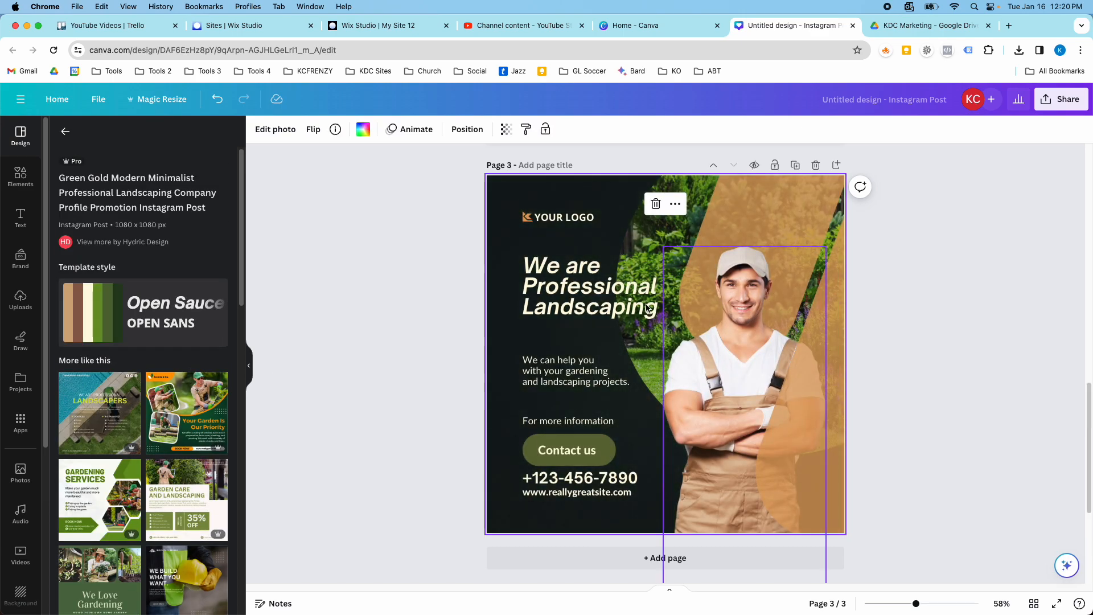
# Apply the KDC Marketing brand fonts and color palette to page 3.
pyautogui.click(66, 134)
pyautogui.click(196, 163)
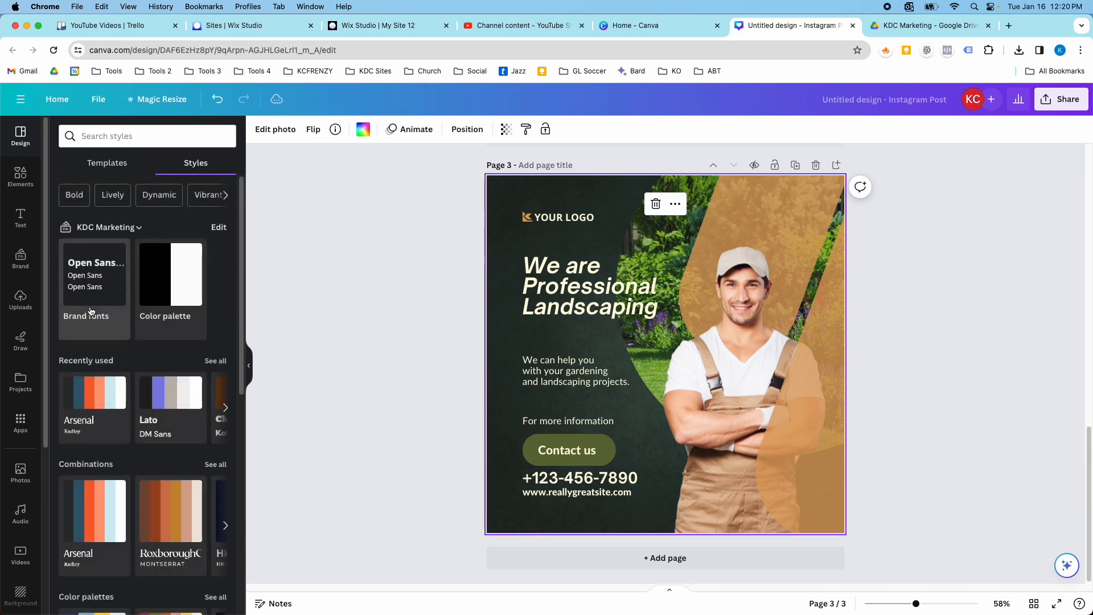
pyautogui.click(100, 279)
pyautogui.click(169, 288)
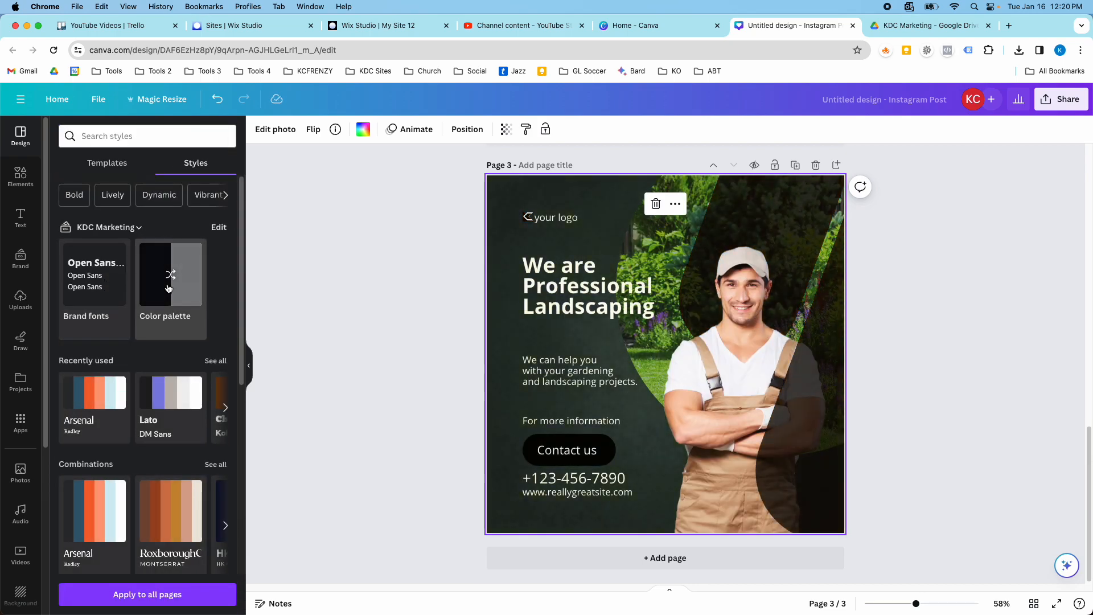
# Shuffle the KDC Marketing color palette on page 3 until the curved overlays beside the worker are white and the contact button is black.
pyautogui.click(169, 288)
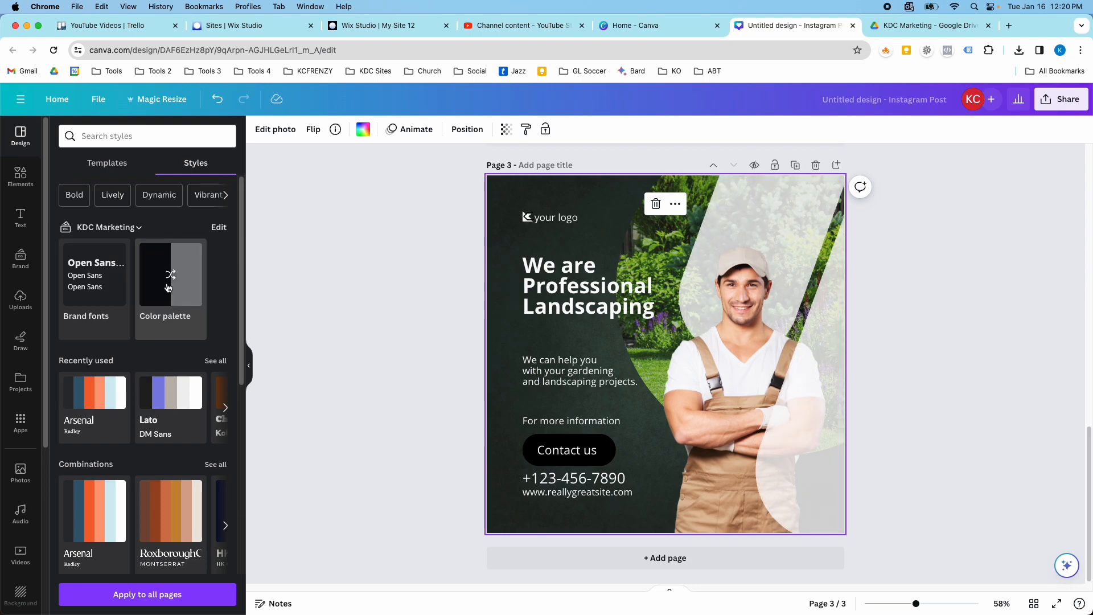
pyautogui.click(169, 288)
pyautogui.click(169, 287)
pyautogui.click(169, 287)
pyautogui.click(169, 288)
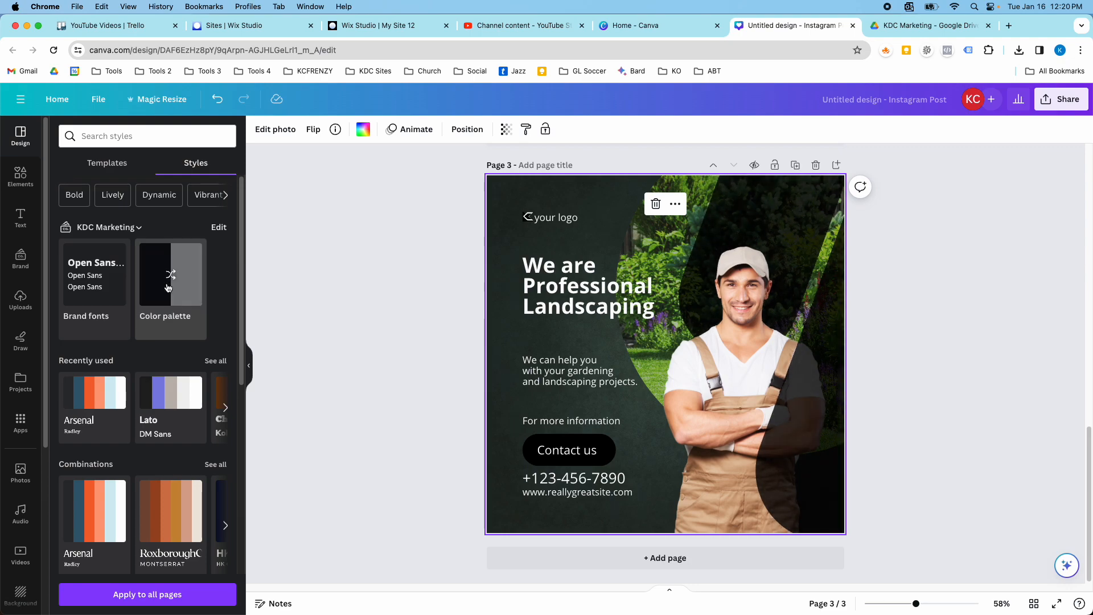
pyautogui.click(169, 288)
pyautogui.scroll(6, 420, 395)
pyautogui.scroll(-5, 421, 395)
pyautogui.scroll(-1, 420, 395)
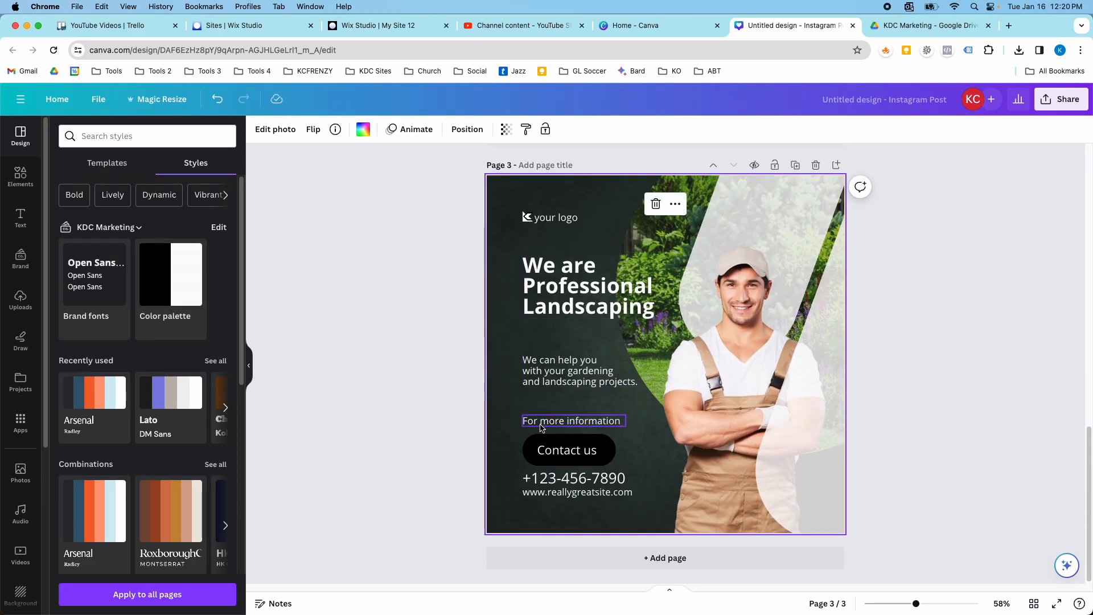
# Place the white KDC Marketing brand logo on page 1 and delete the template's placeholder logo icon and name.
pyautogui.scroll(8, 547, 460)
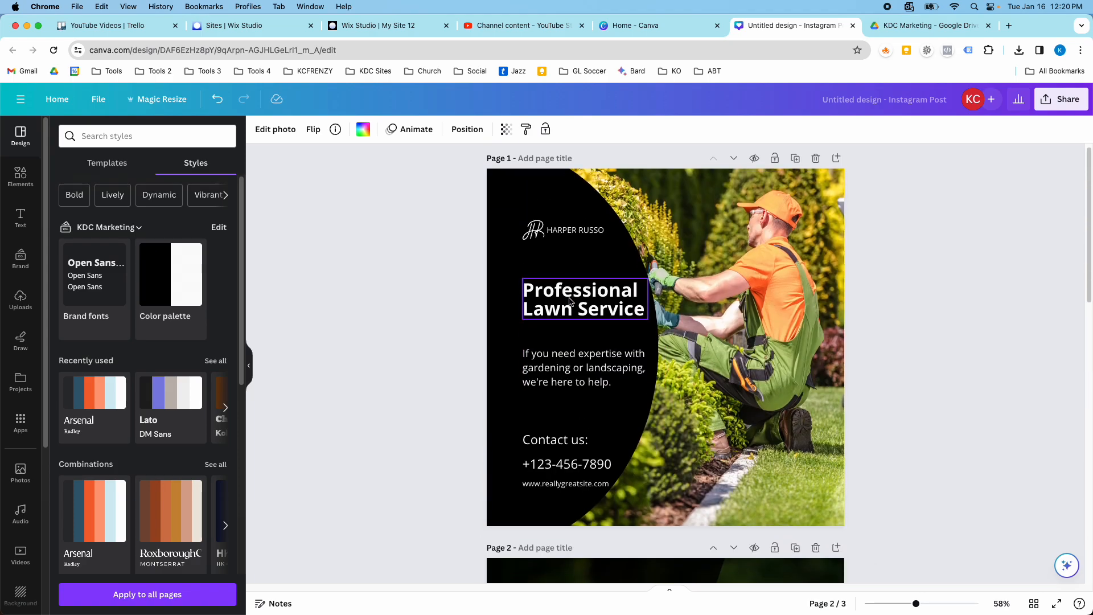
pyautogui.scroll(-3, 564, 304)
pyautogui.click(20, 260)
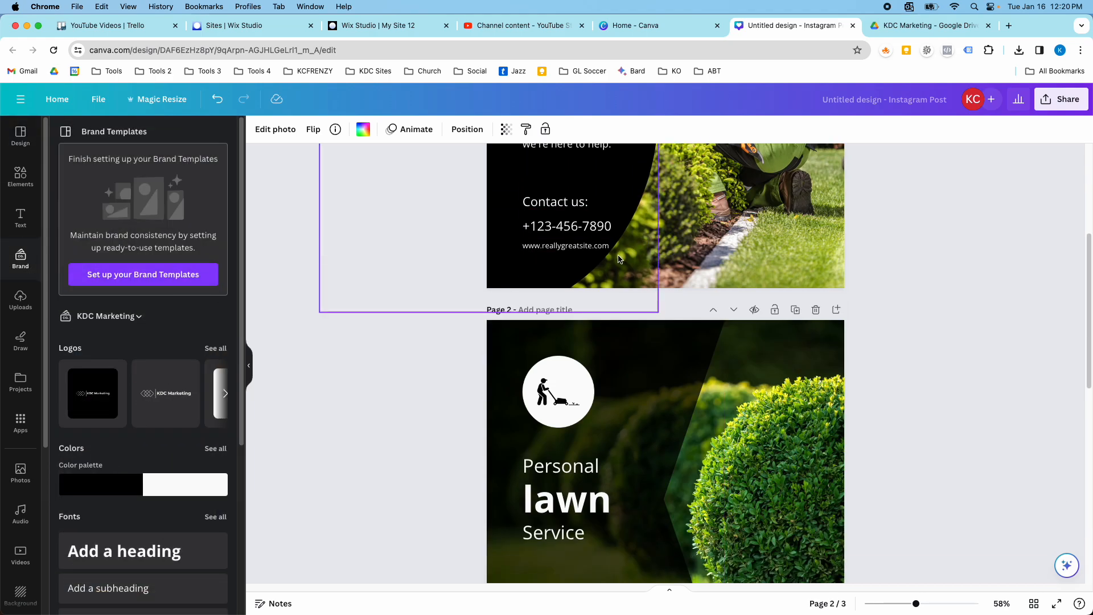
pyautogui.moveTo(168, 393); pyautogui.dragTo(524, 271)
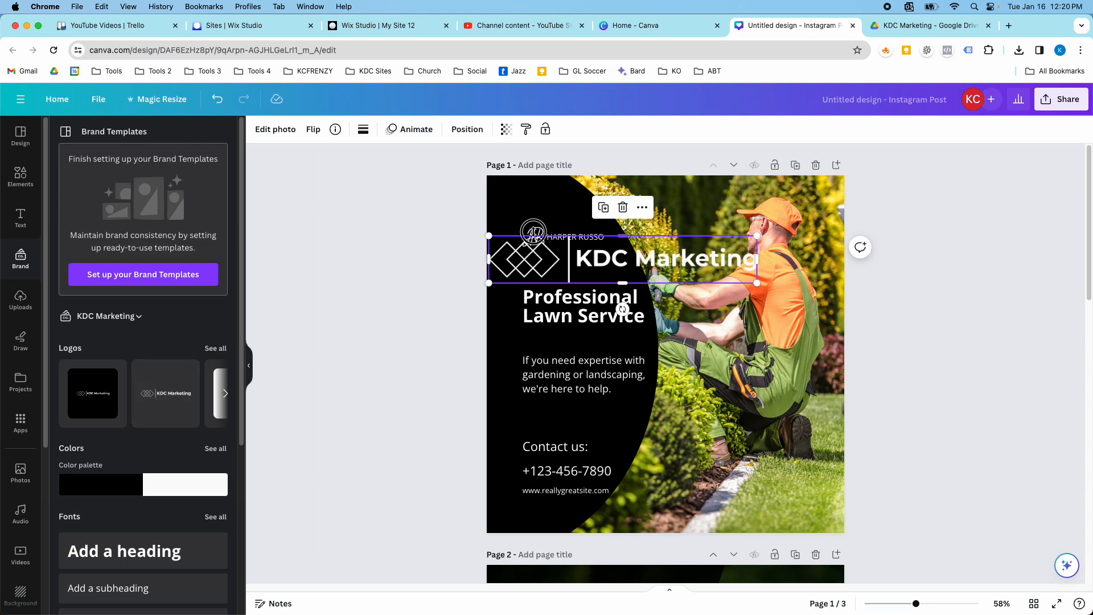
pyautogui.click(533, 224)
pyautogui.click(534, 233)
pyautogui.press('Delete')
pyautogui.click(574, 238)
pyautogui.press('Delete')
# Shrink the KDC Marketing logo on page 1 and align it with the headline's left edge inside the black curve.
pyautogui.click(575, 253)
pyautogui.moveTo(750, 262); pyautogui.dragTo(609, 237)
pyautogui.moveTo(516, 244); pyautogui.dragTo(550, 240)
pyautogui.moveTo(639, 251); pyautogui.dragTo(574, 243)
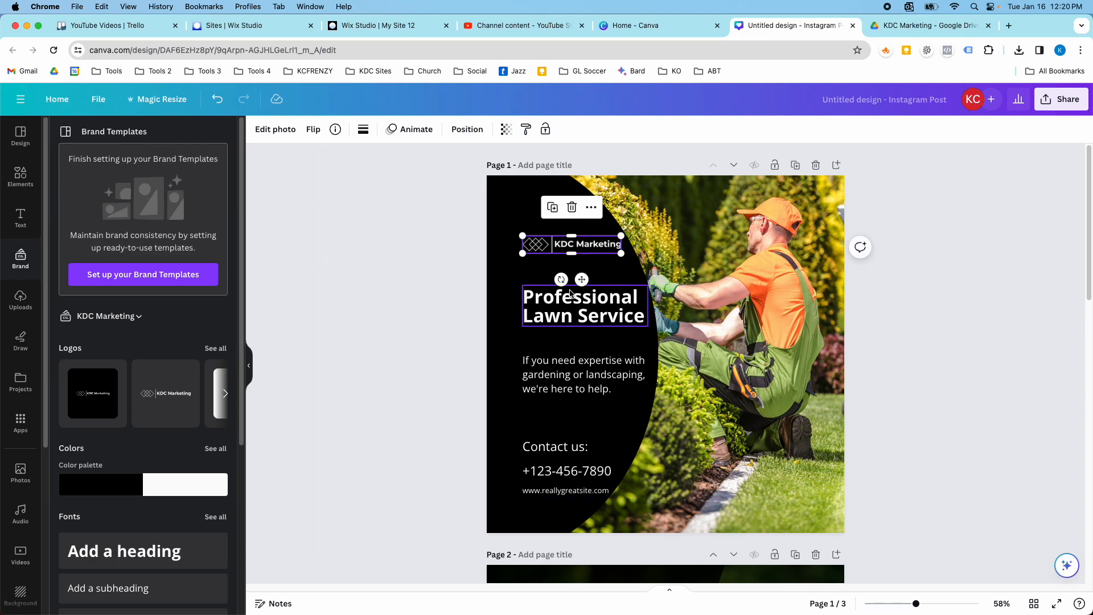
pyautogui.click(561, 374)
pyautogui.click(551, 447)
pyautogui.click(552, 476)
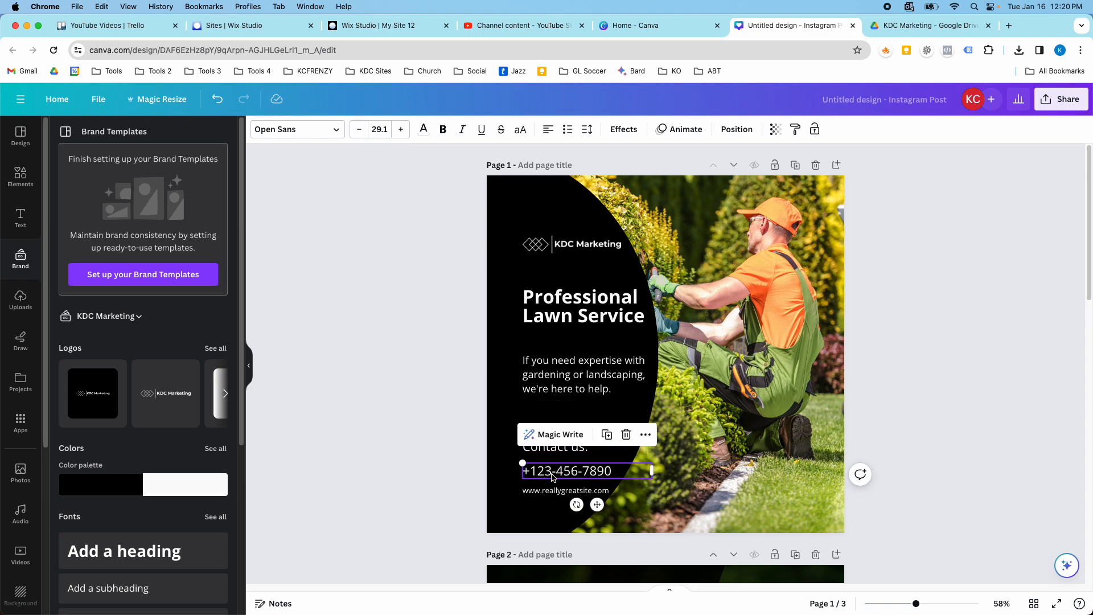
pyautogui.click(798, 393)
pyautogui.scroll(-7, 797, 393)
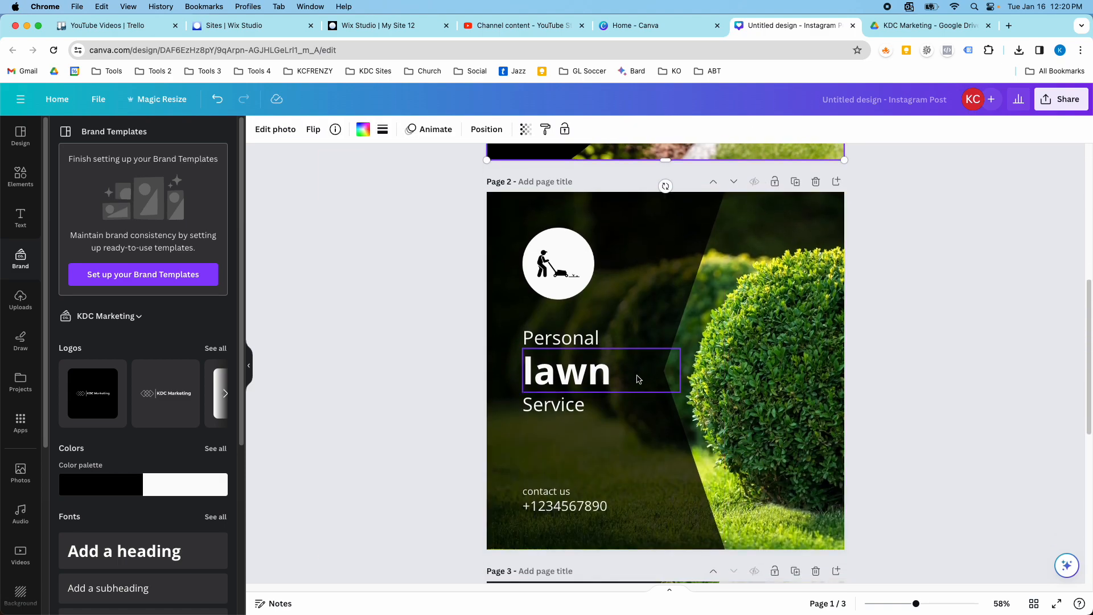
pyautogui.click(564, 258)
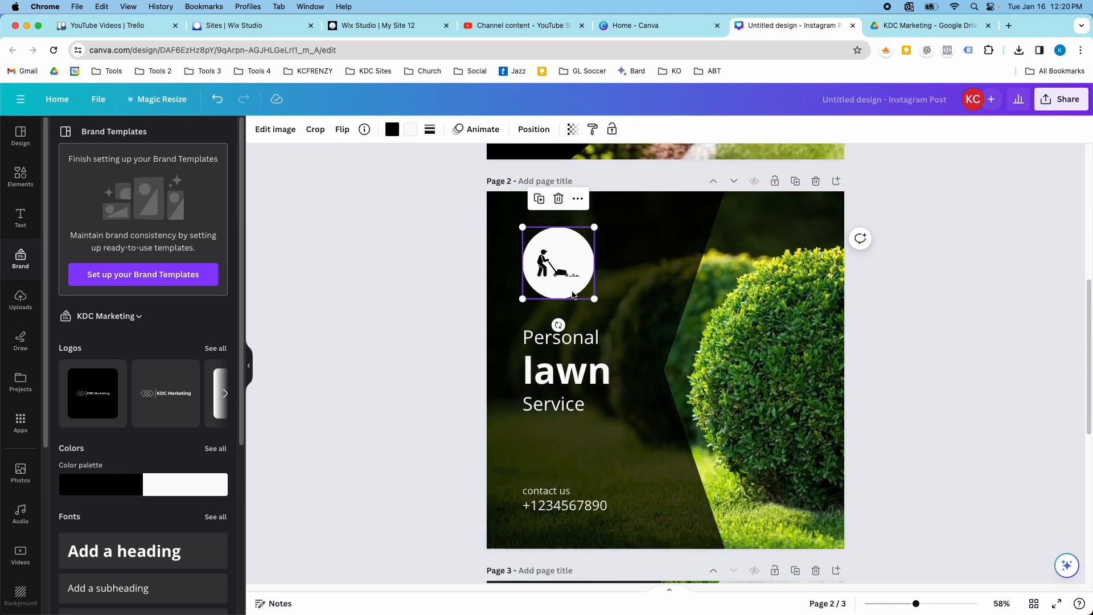
pyautogui.scroll(-10, 592, 397)
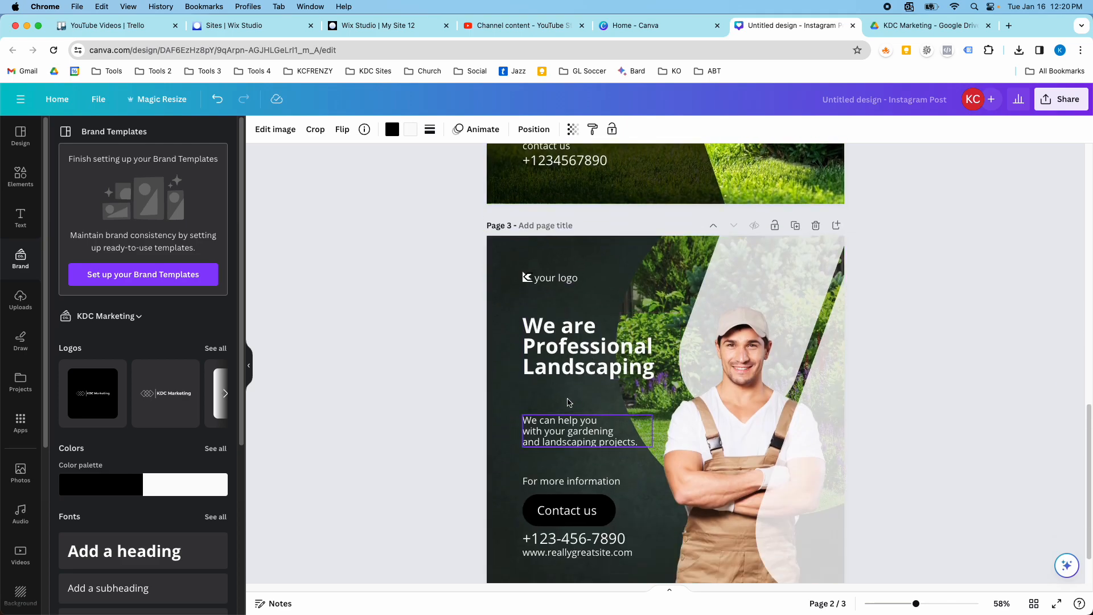
# Replace the placeholder logo text and icon on page 3 with the white KDC Marketing logo above the headline.
pyautogui.click(547, 276)
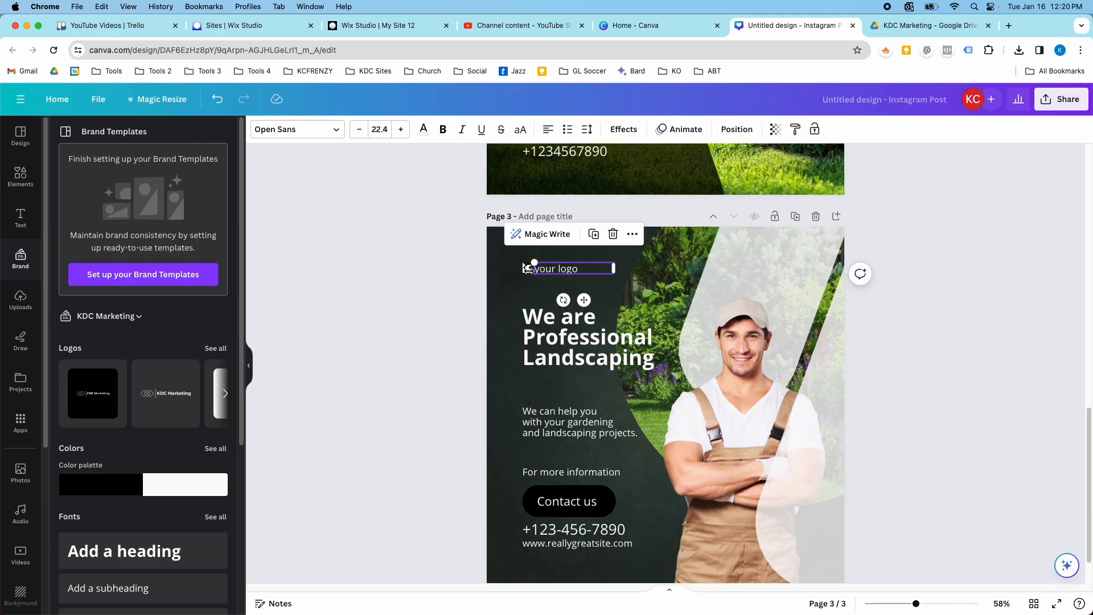
pyautogui.press('Delete')
pyautogui.click(528, 268)
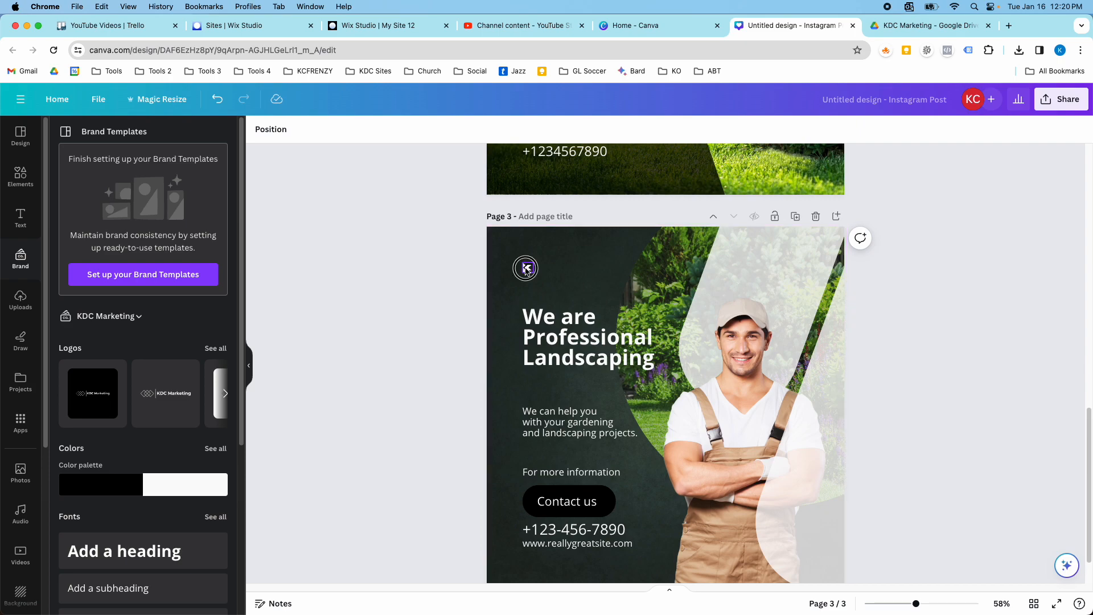
pyautogui.moveTo(159, 407); pyautogui.dragTo(555, 271)
pyautogui.click(531, 268)
pyautogui.click(531, 268)
pyautogui.press('Delete')
# Compare the logo placement and background styling of page 3 with the other pages.
pyautogui.click(569, 319)
pyautogui.click(708, 310)
pyautogui.scroll(-2, 655, 290)
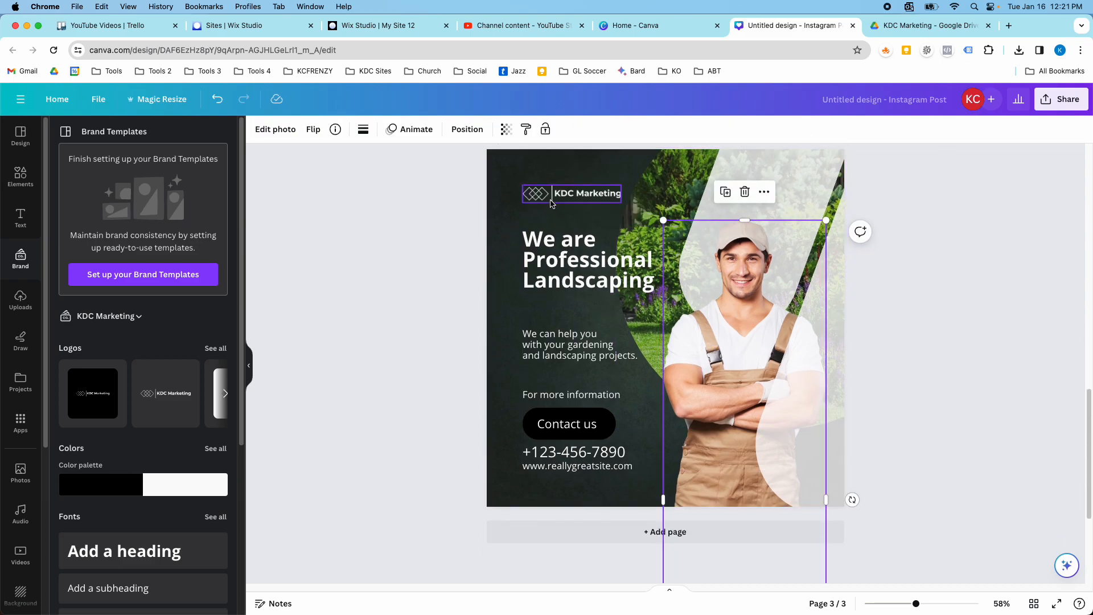
pyautogui.scroll(-5, 598, 302)
pyautogui.scroll(20, 574, 246)
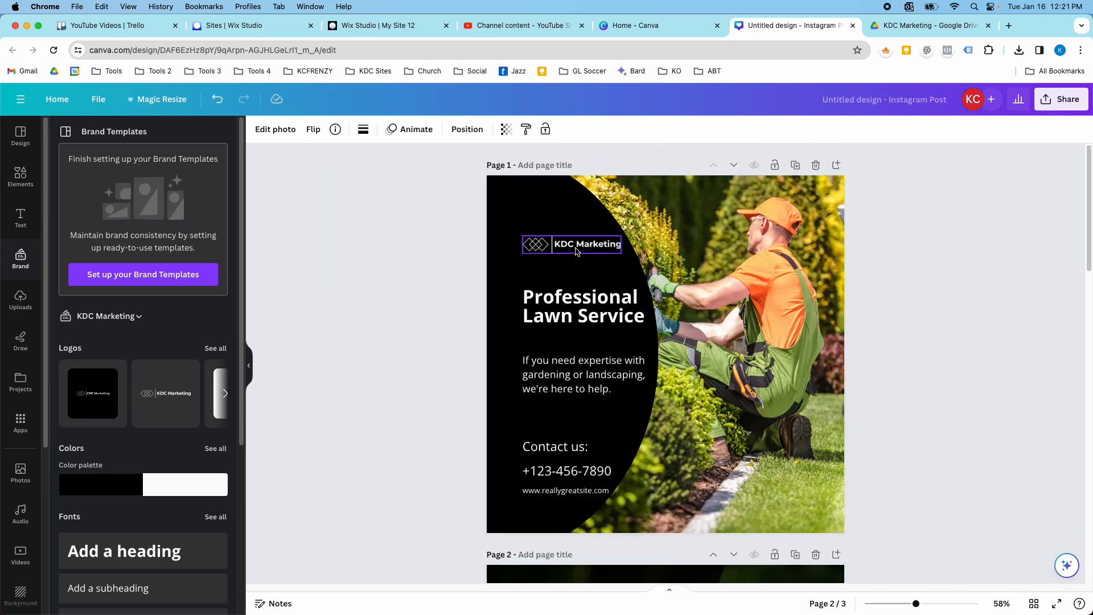
pyautogui.scroll(-20, 576, 251)
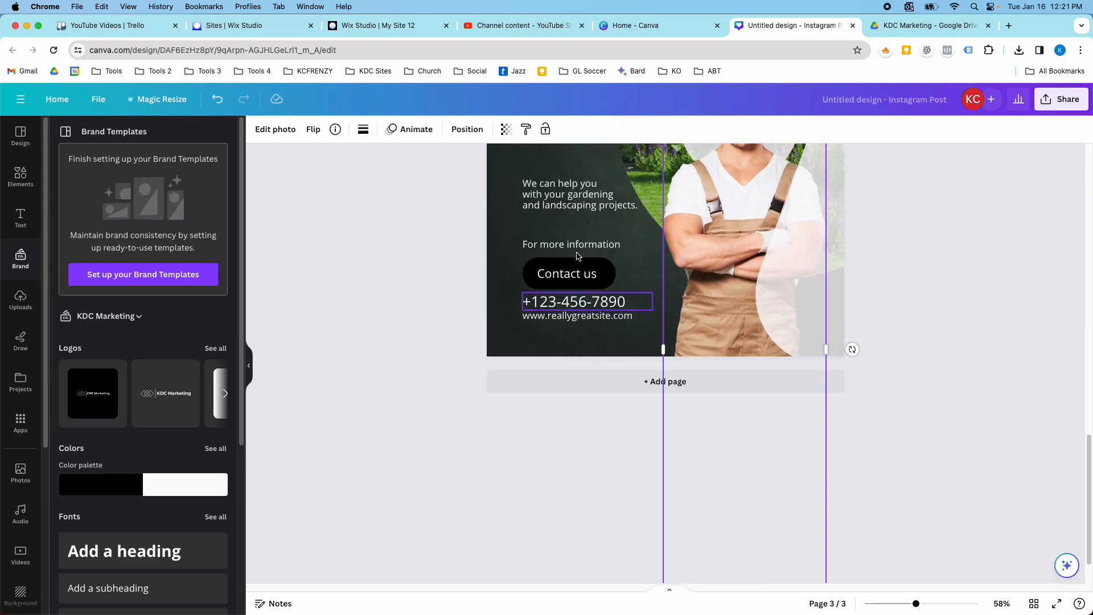
pyautogui.scroll(17, 578, 259)
pyautogui.scroll(-10, 578, 259)
# Replace the dark green textured background of page 3 with the KDC Marketing brand black.
pyautogui.click(506, 293)
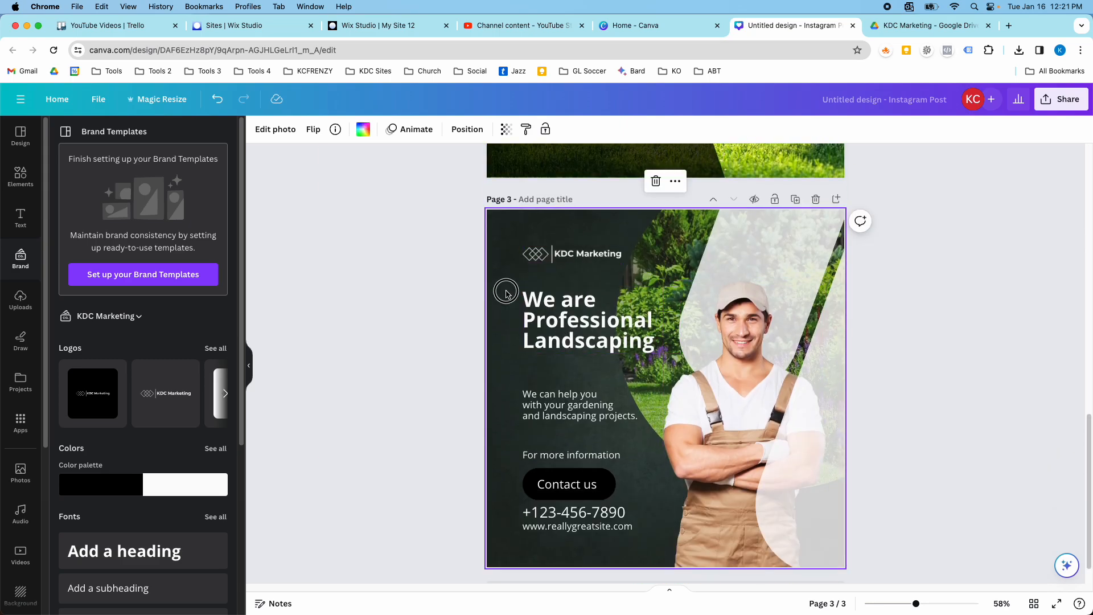
pyautogui.click(364, 131)
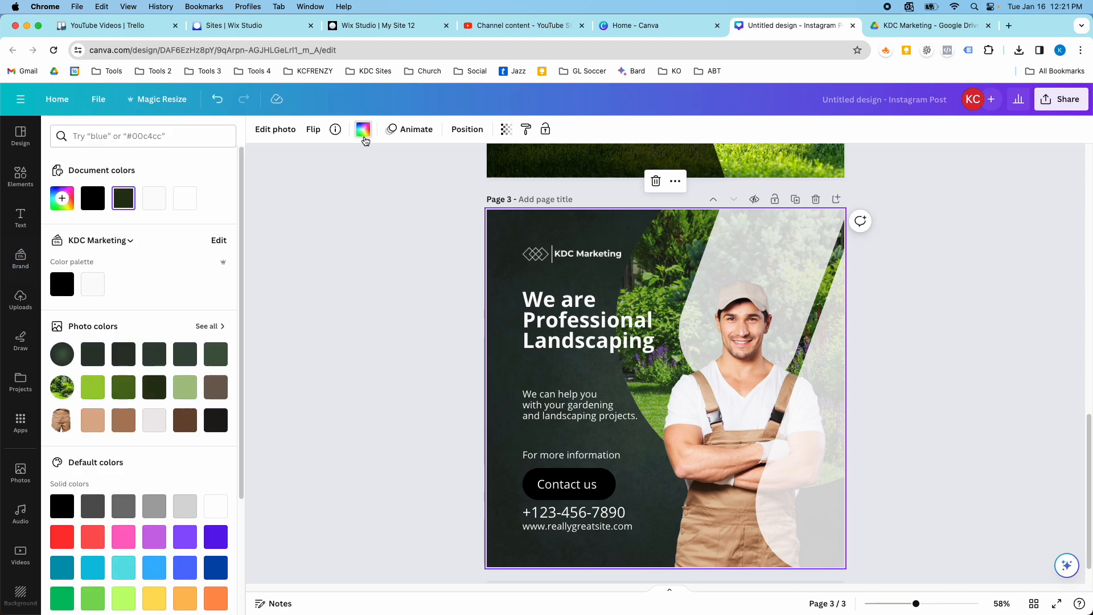
pyautogui.click(63, 284)
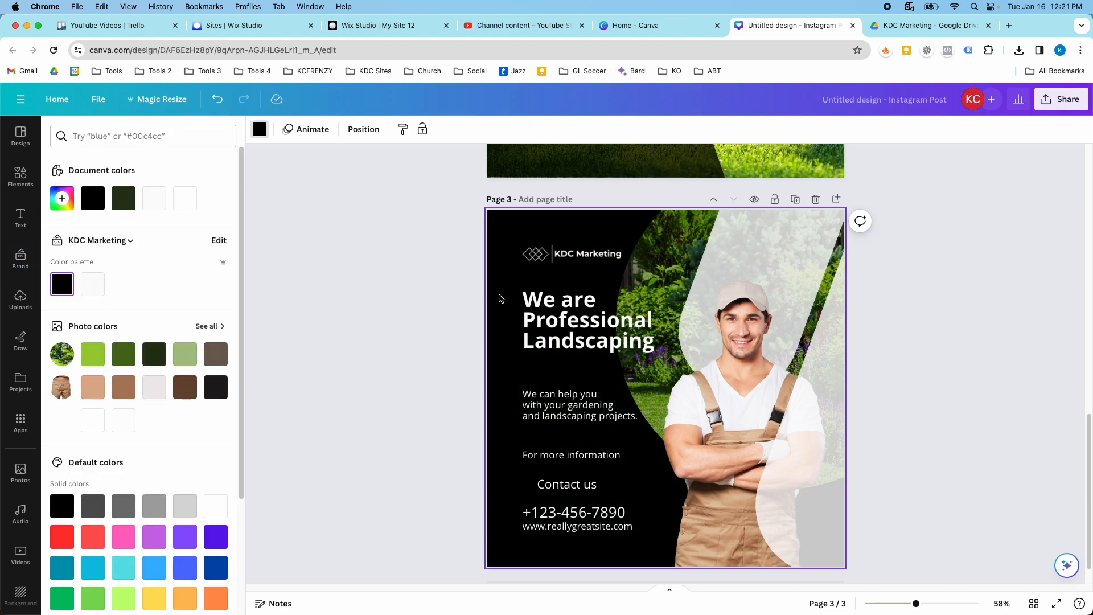
pyautogui.scroll(6, 702, 298)
pyautogui.scroll(-6, 655, 302)
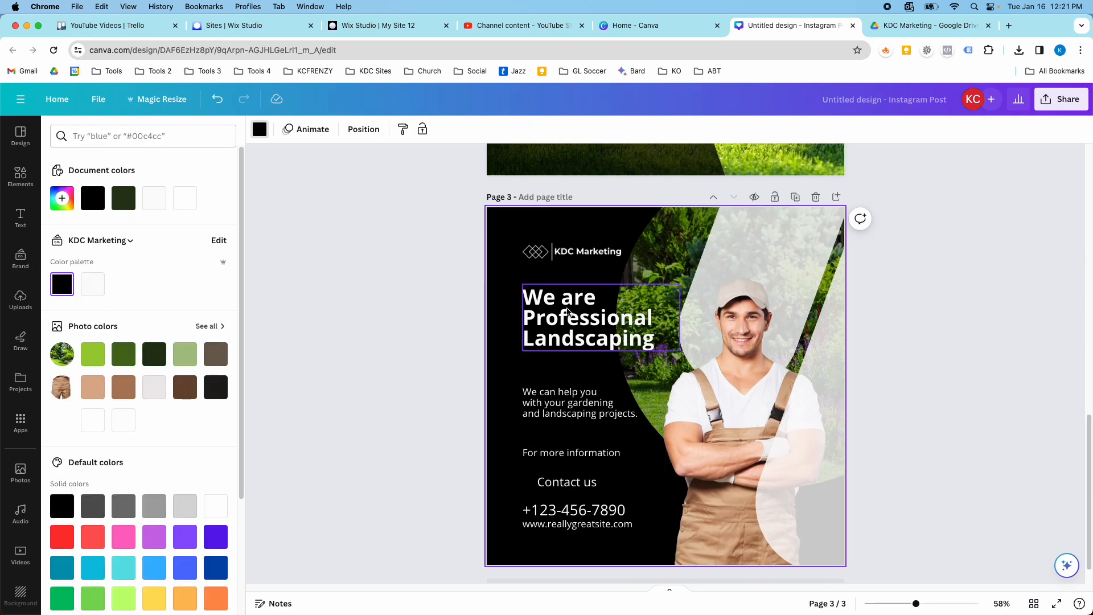
# Set the transparency of the black overlay shape on page 2 to 100.
pyautogui.scroll(6, 568, 310)
pyautogui.click(627, 307)
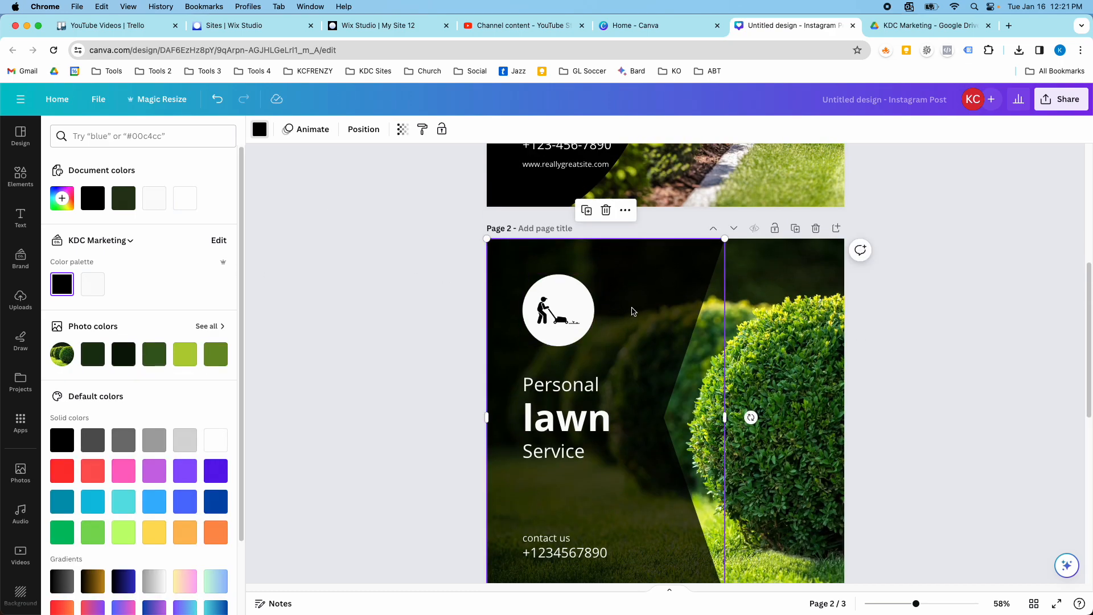
pyautogui.click(401, 132)
pyautogui.moveTo(386, 176); pyautogui.dragTo(459, 186)
pyautogui.scroll(-8, 647, 326)
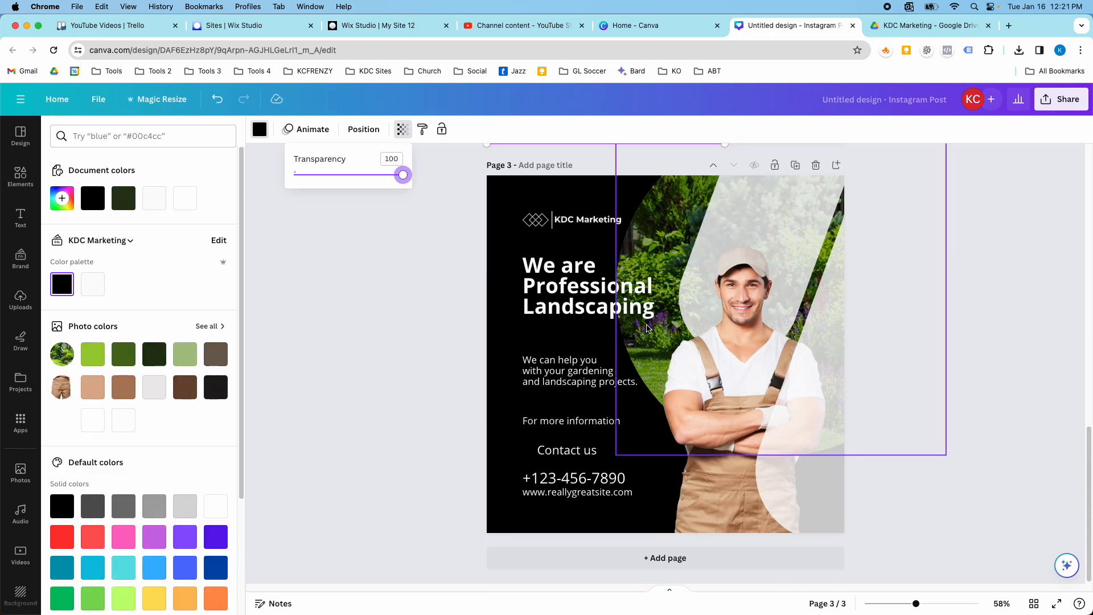
# Widen the black curved shape on page 1 slightly so it extends past the body text beside the worker.
pyautogui.scroll(9, 605, 371)
pyautogui.scroll(5, 605, 371)
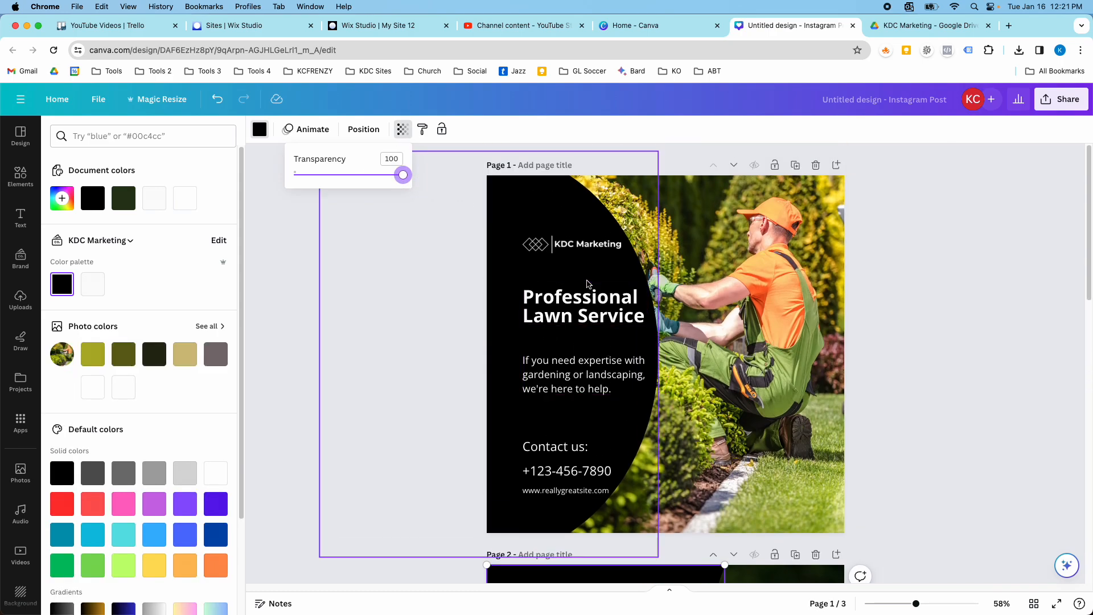
pyautogui.click(587, 230)
pyautogui.click(649, 365)
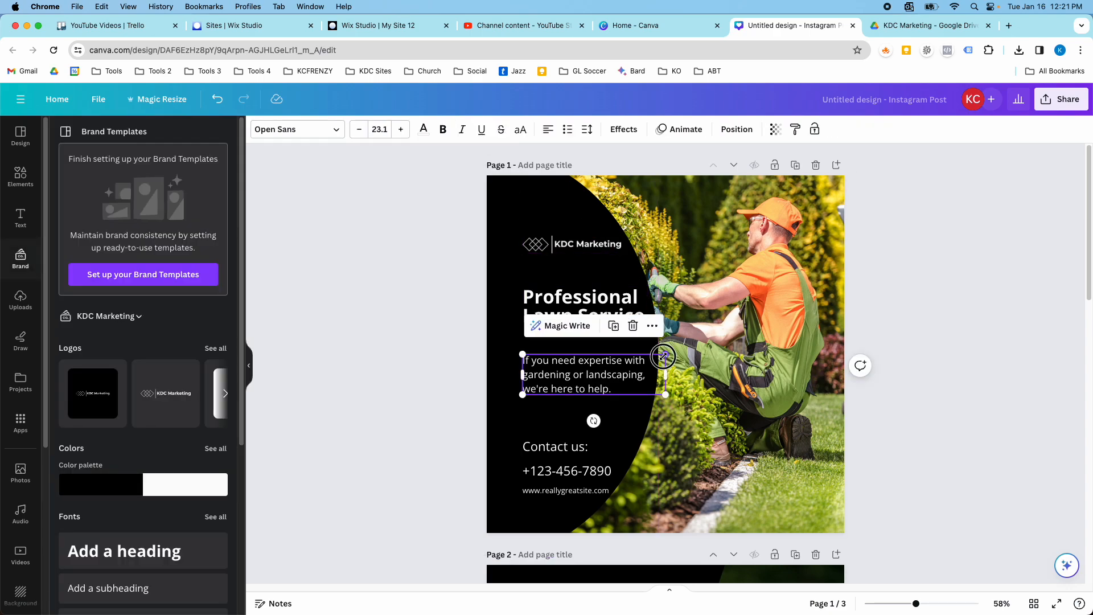
pyautogui.click(558, 218)
pyautogui.moveTo(659, 354); pyautogui.dragTo(674, 354)
pyautogui.click(751, 330)
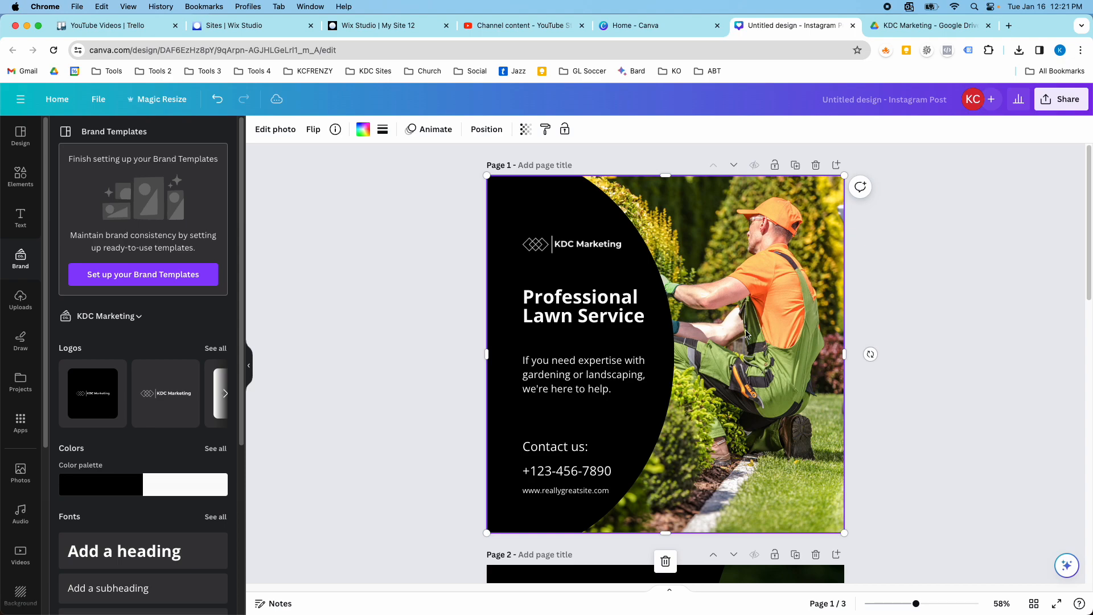
pyautogui.click(662, 371)
pyautogui.click(651, 315)
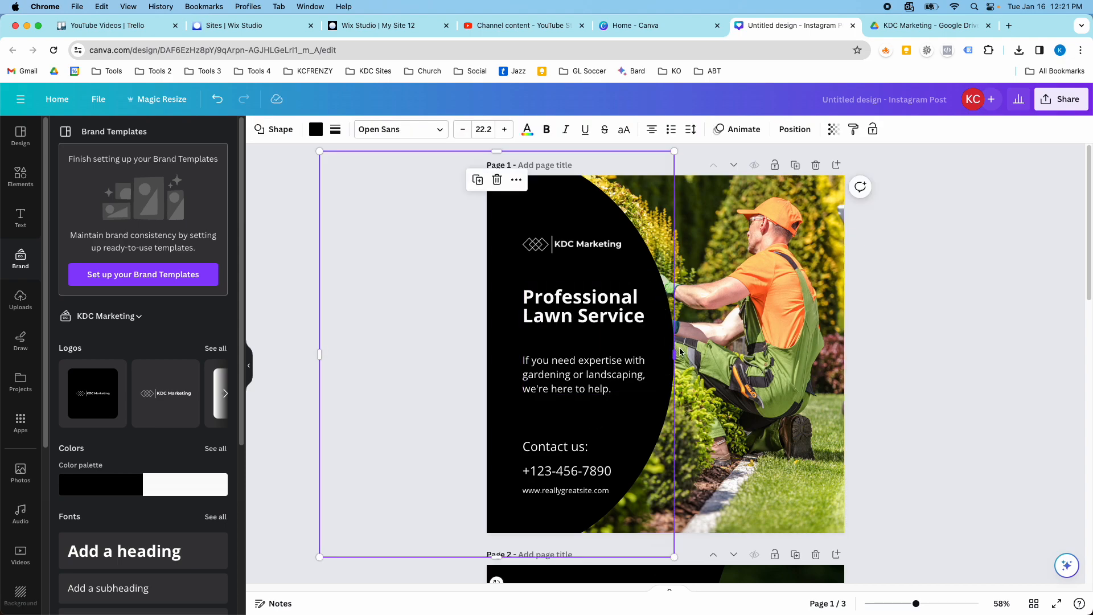
pyautogui.moveTo(675, 354); pyautogui.dragTo(681, 354)
pyautogui.click(739, 387)
# Make the upper diagonal white shape behind the worker on page 3 fully opaque.
pyautogui.scroll(-4, 728, 395)
pyautogui.scroll(-10, 726, 394)
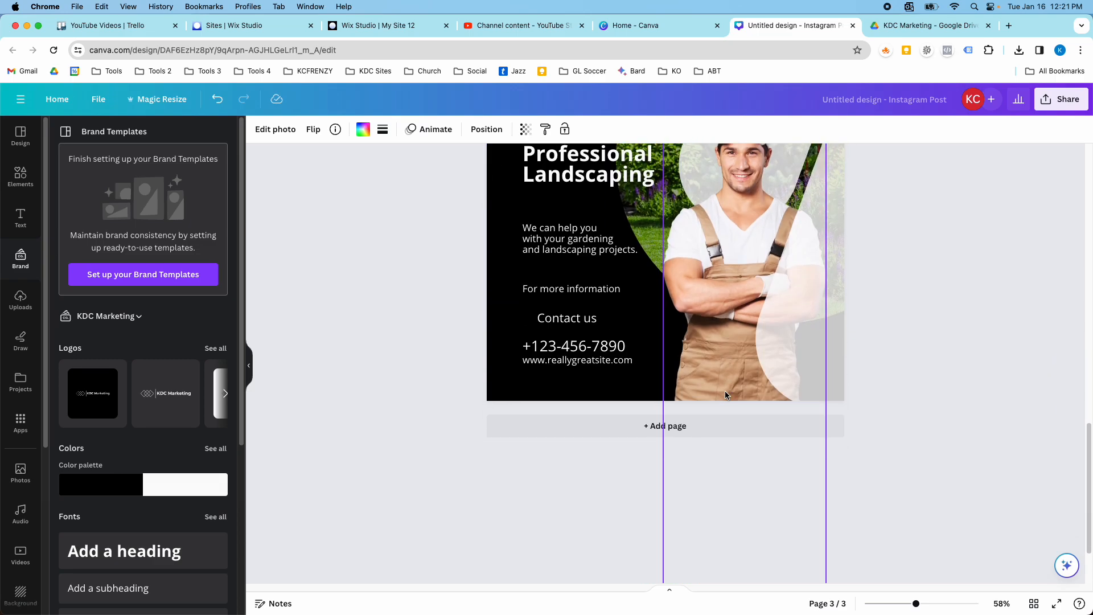
pyautogui.scroll(5, 720, 391)
pyautogui.click(751, 386)
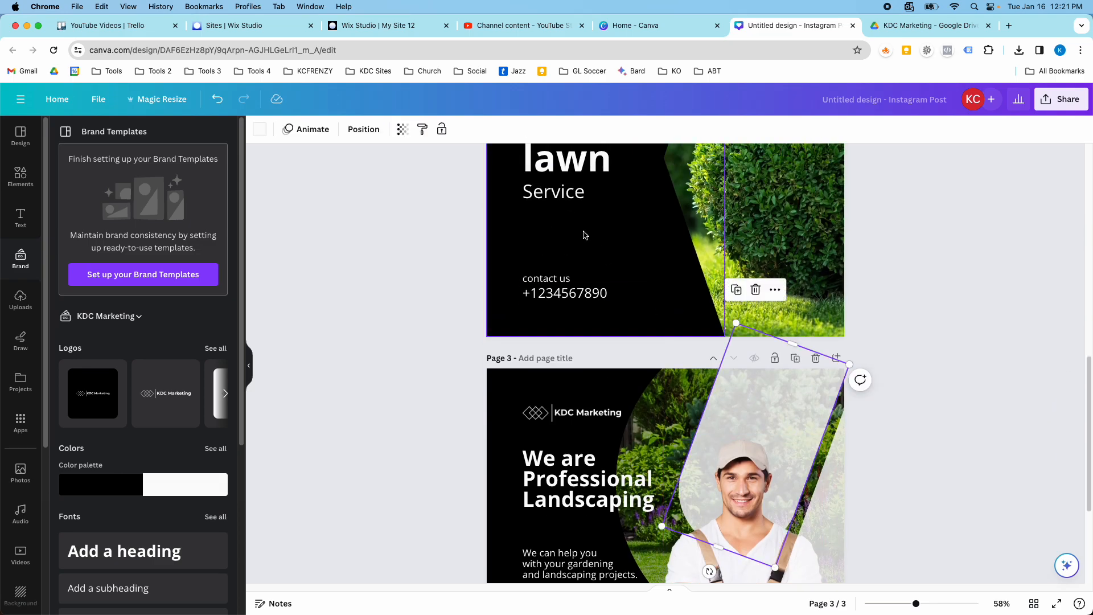
pyautogui.click(400, 130)
pyautogui.moveTo(383, 175); pyautogui.dragTo(432, 180)
# Set the transparency of the lower diagonal white shape on page 3 to 100.
pyautogui.scroll(-2, 751, 378)
pyautogui.scroll(-4, 752, 382)
pyautogui.click(798, 392)
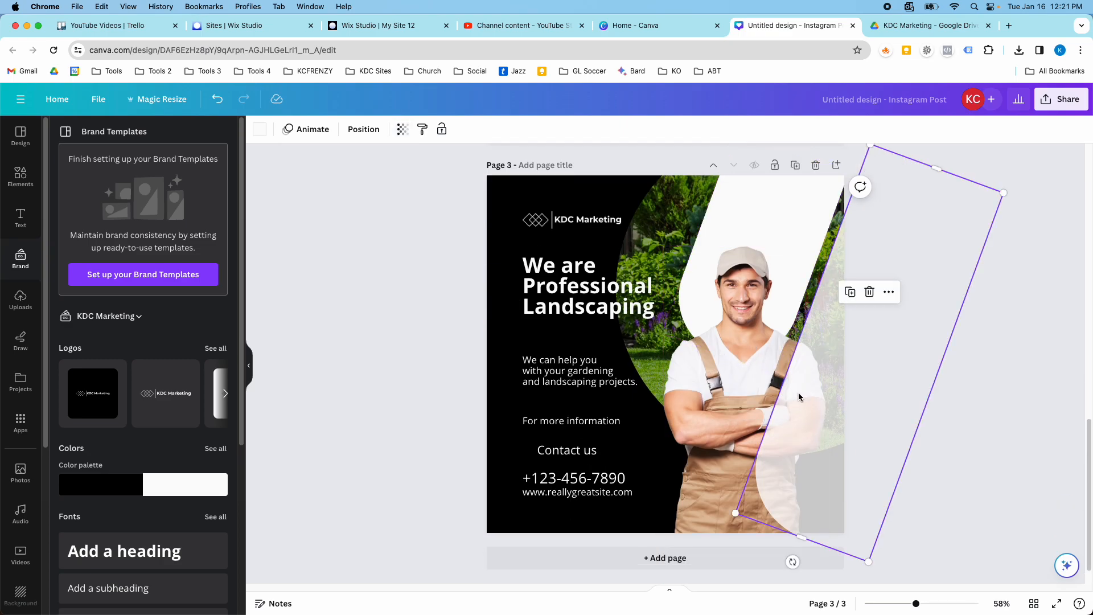
pyautogui.click(400, 130)
pyautogui.moveTo(386, 177); pyautogui.dragTo(409, 179)
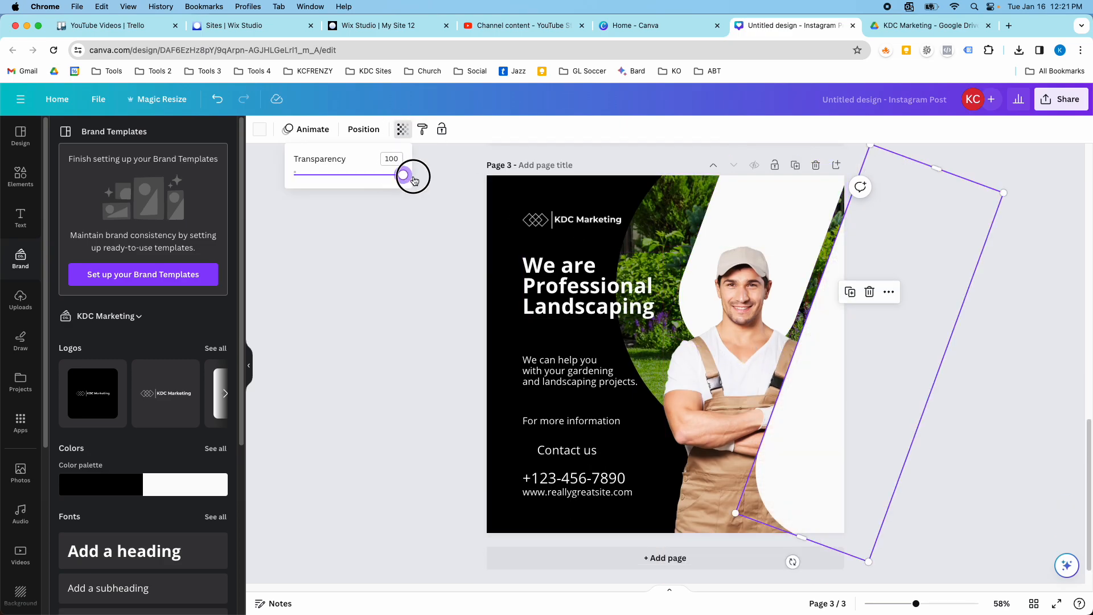
pyautogui.scroll(3, 710, 327)
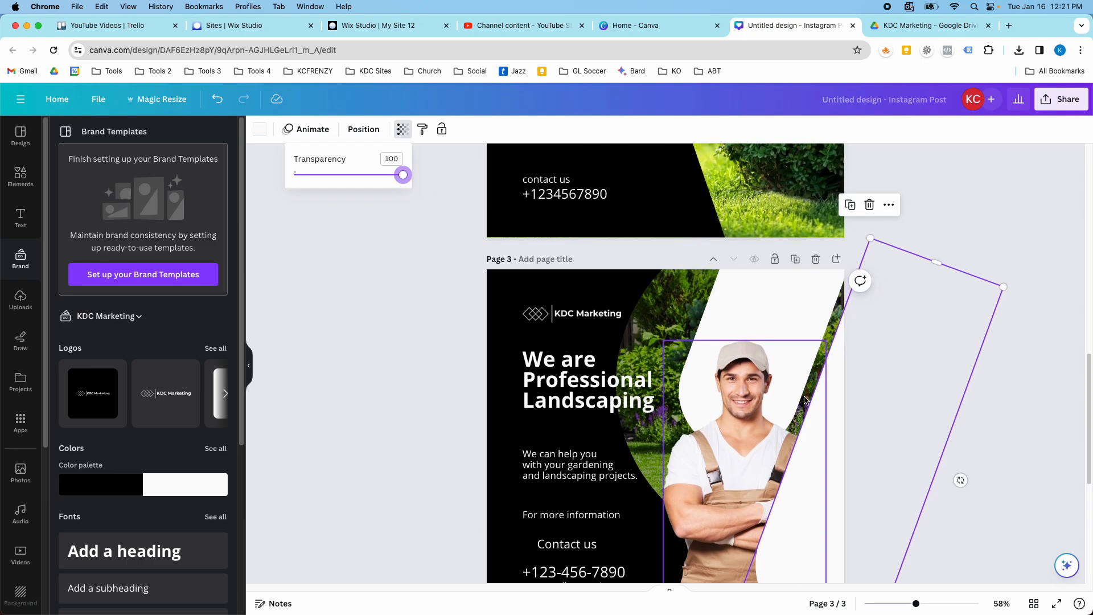
# Send the lower diagonal white shape on page 3 behind the worker photo.
pyautogui.click(823, 410)
pyautogui.rightClick(823, 410)
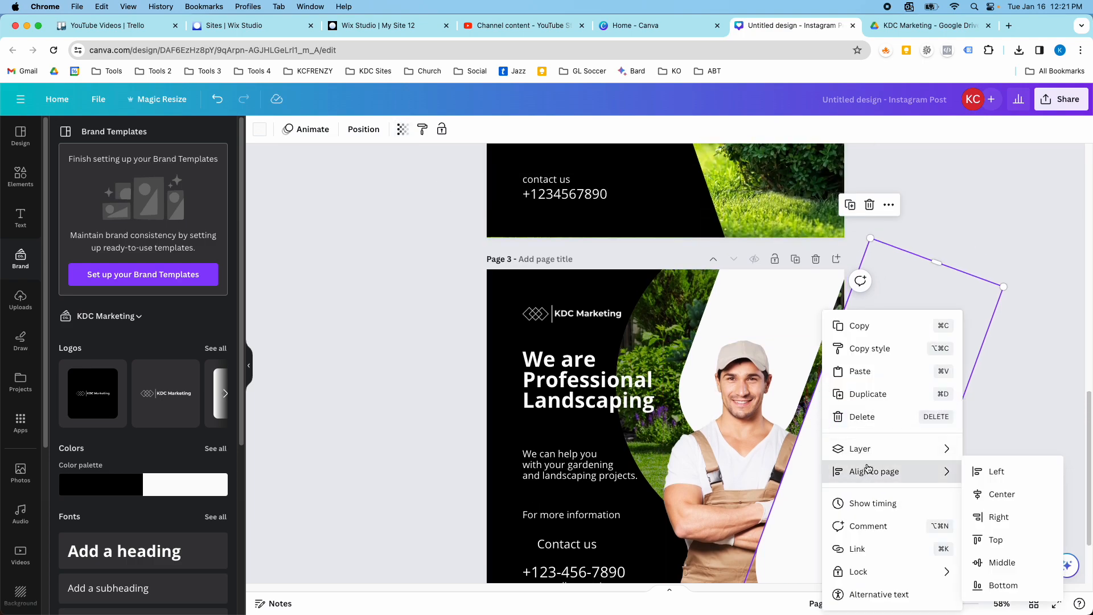
pyautogui.moveTo(896, 453)
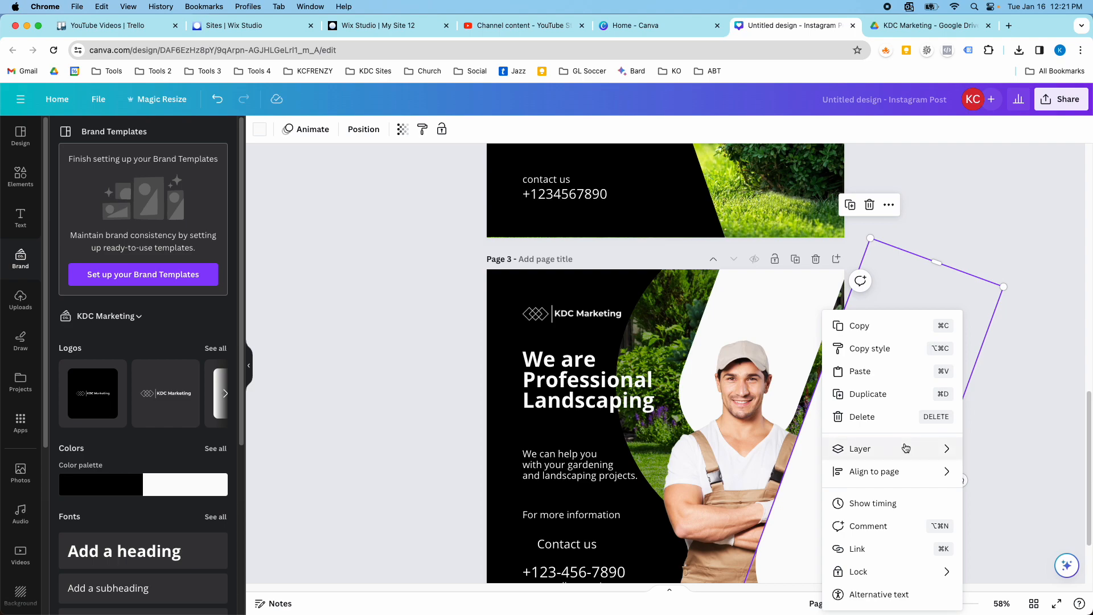
pyautogui.click(756, 493)
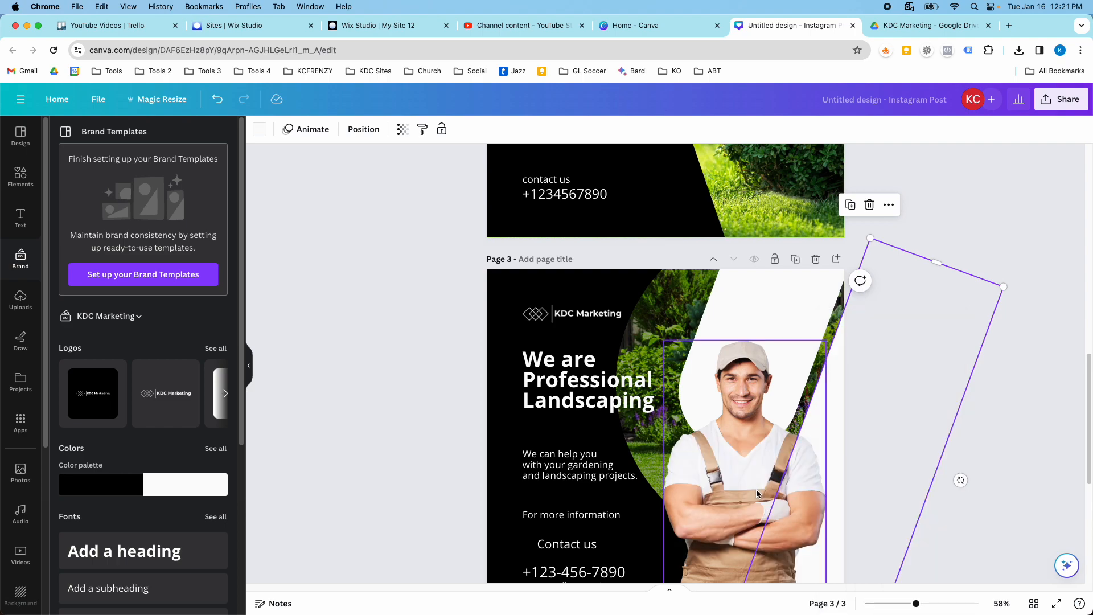
pyautogui.click(915, 349)
# Review the layout and brand styling of the pages for consistency.
pyautogui.scroll(-2, 916, 351)
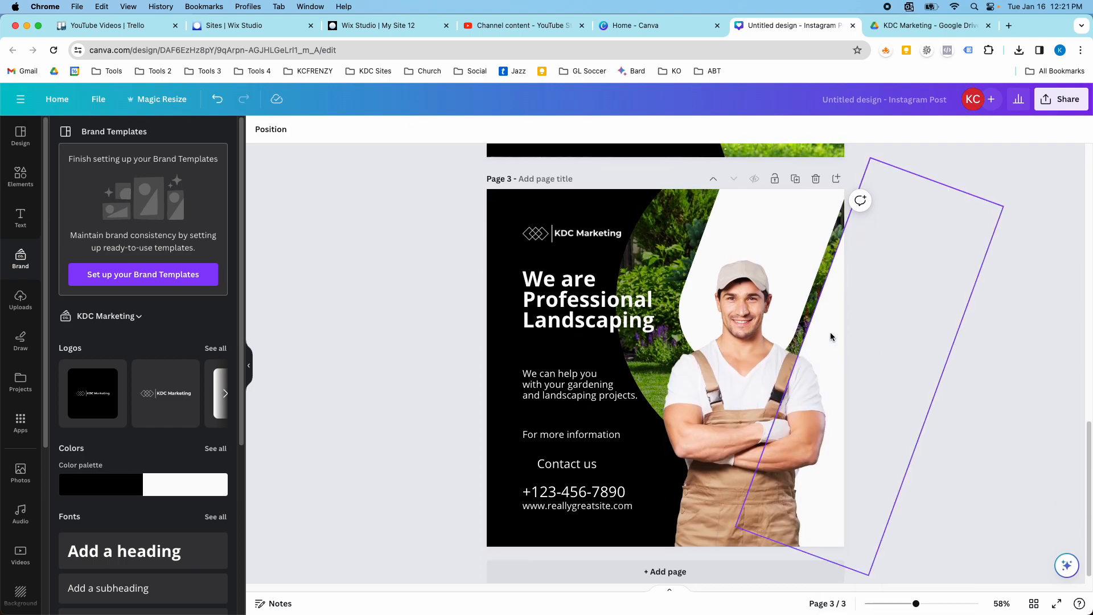
pyautogui.scroll(10, 600, 279)
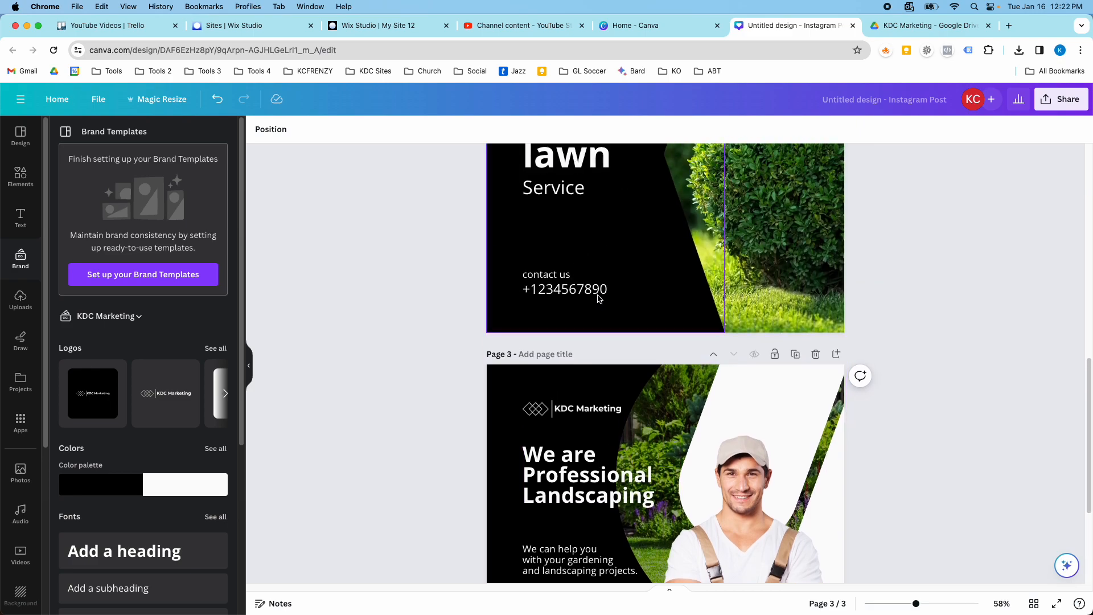
pyautogui.scroll(3, 600, 307)
pyautogui.scroll(-5, 598, 319)
pyautogui.scroll(-8, 598, 332)
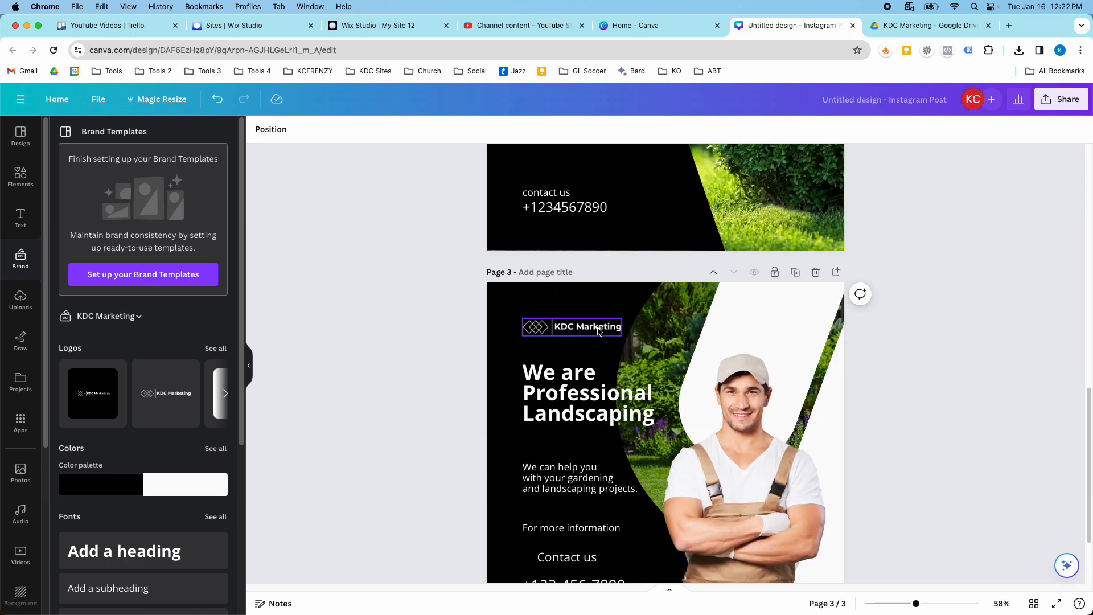
pyautogui.scroll(-2, 598, 333)
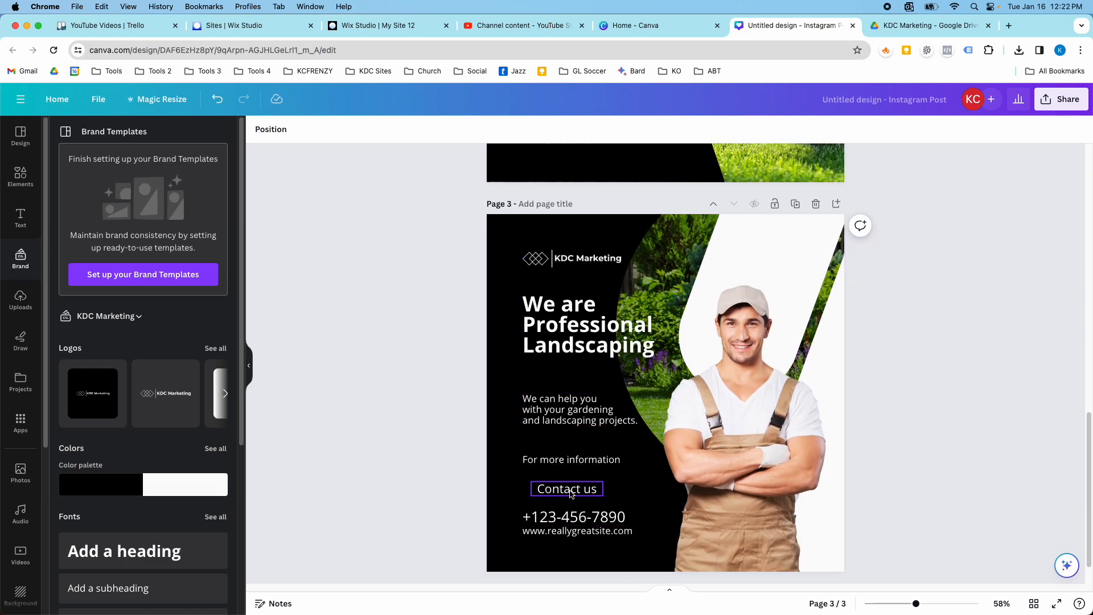
# Compare the logo, headings and contact text across the three pages.
pyautogui.scroll(8, 590, 353)
pyautogui.scroll(4, 590, 352)
pyautogui.scroll(-1, 590, 351)
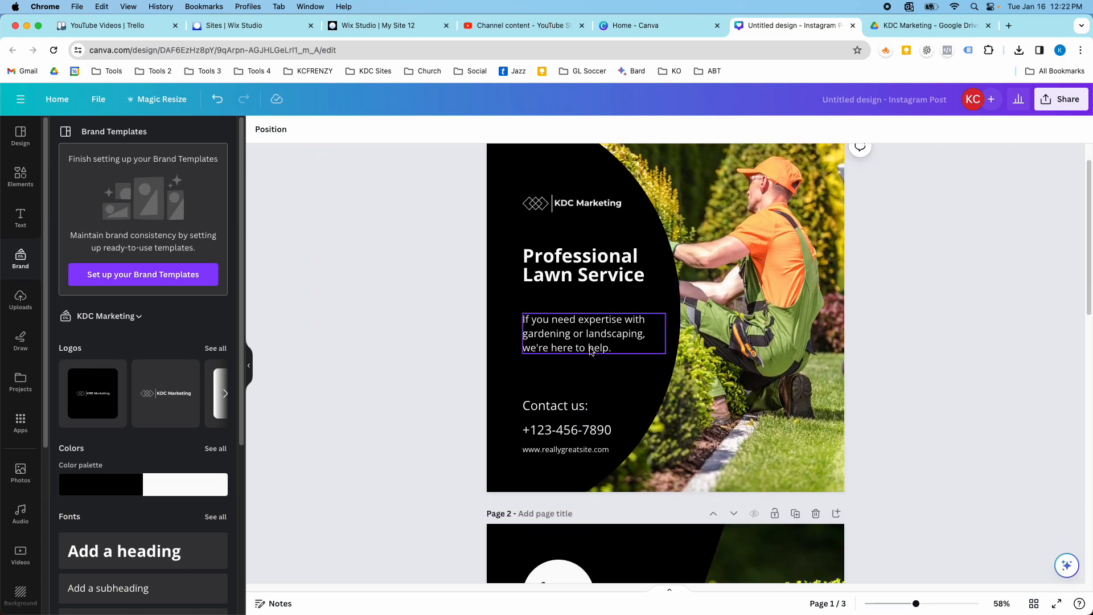
pyautogui.scroll(-11, 603, 337)
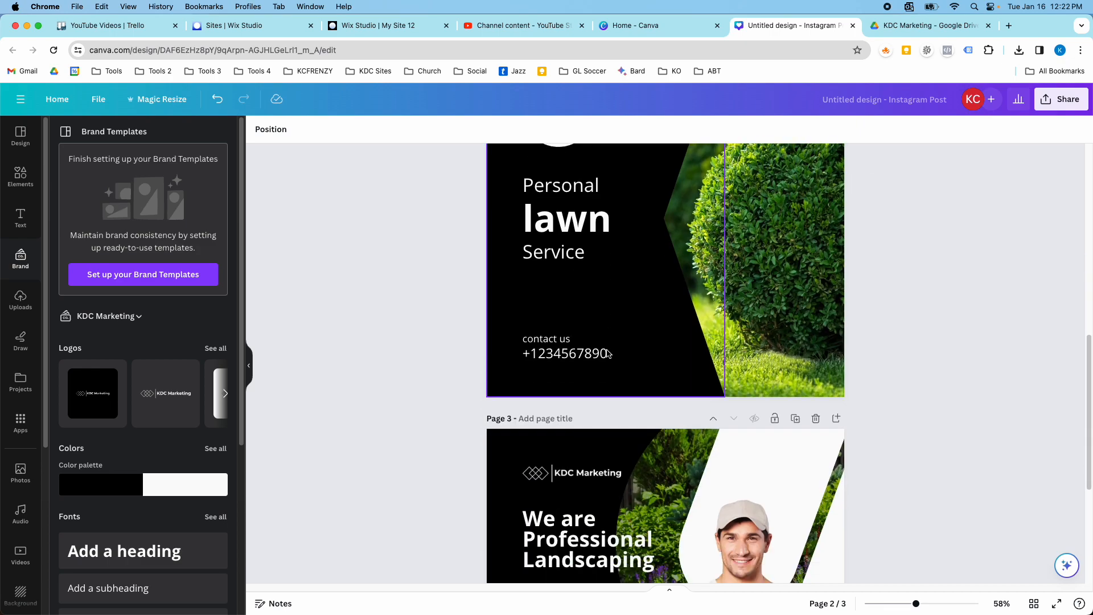
pyautogui.scroll(-1, 610, 355)
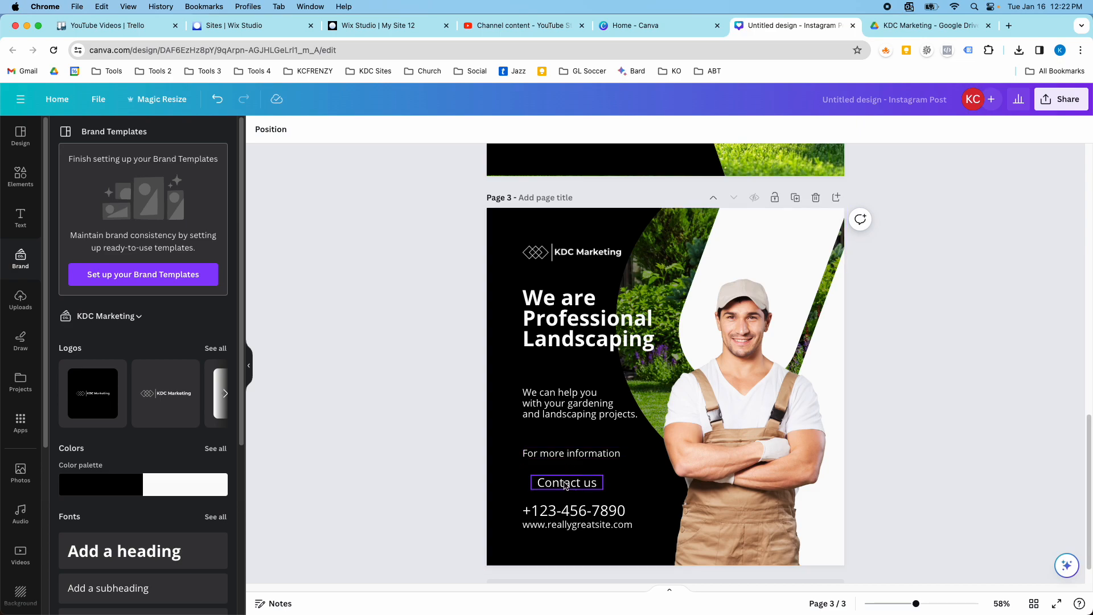
pyautogui.scroll(12, 565, 486)
pyautogui.scroll(-12, 569, 365)
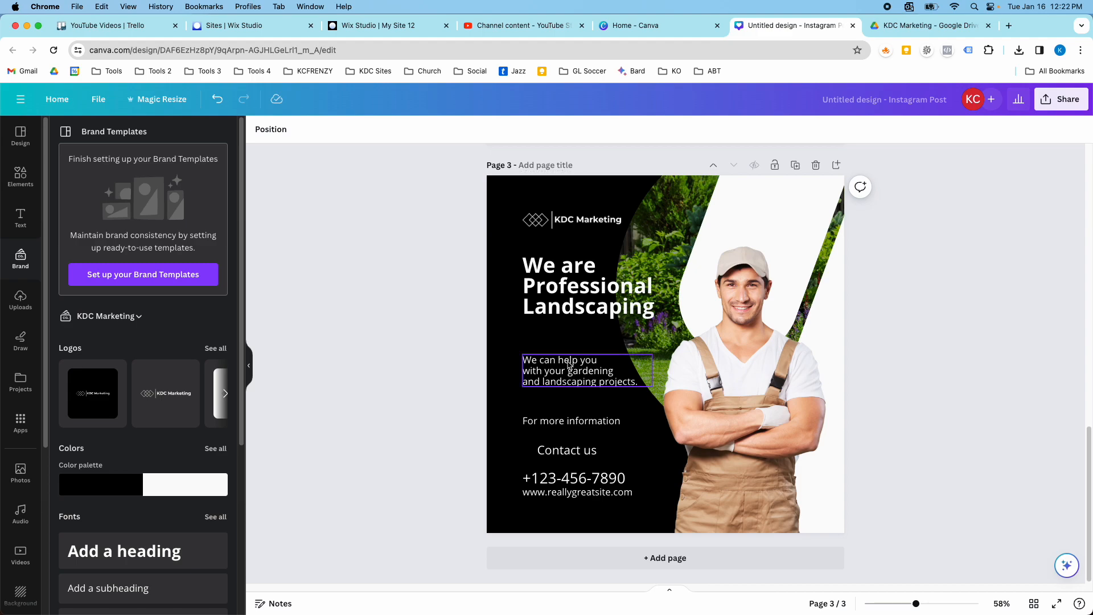
# Title page 1 "Landscaping in yard", page 2 "Lawn Service" and page 3 "Professional Landscaping".
pyautogui.scroll(12, 570, 256)
pyautogui.click(535, 170)
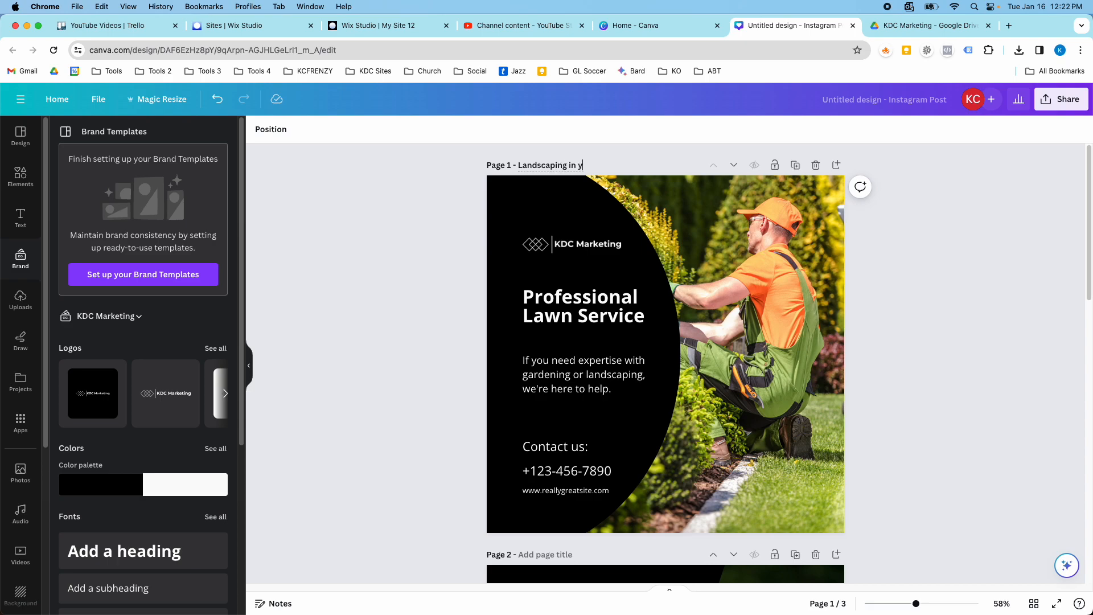
pyautogui.scroll(-8, 548, 273)
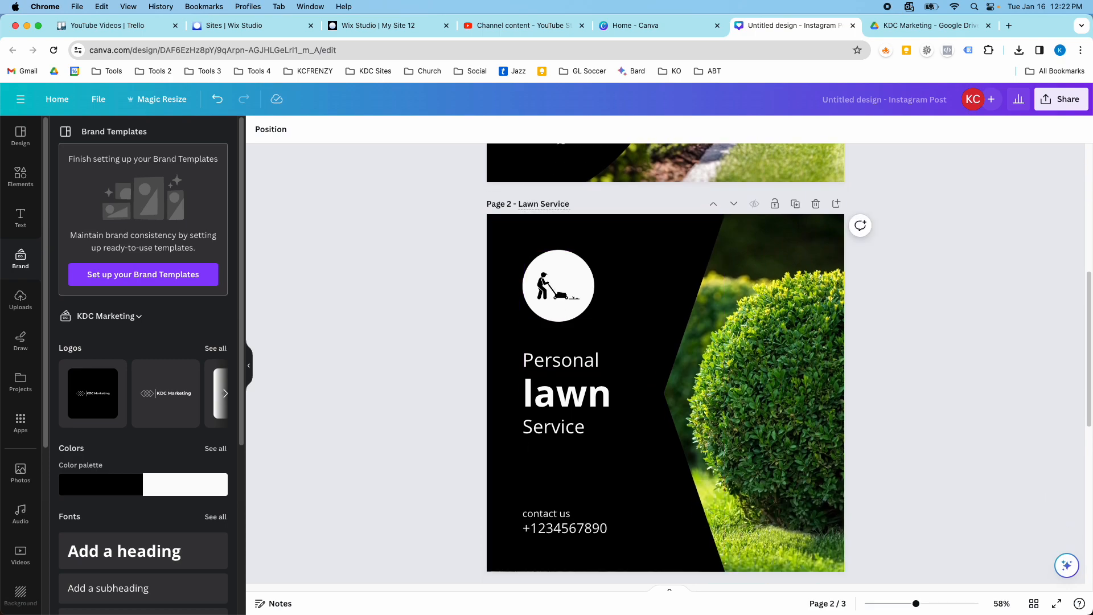
pyautogui.scroll(-4, 557, 318)
pyautogui.scroll(-5, 558, 416)
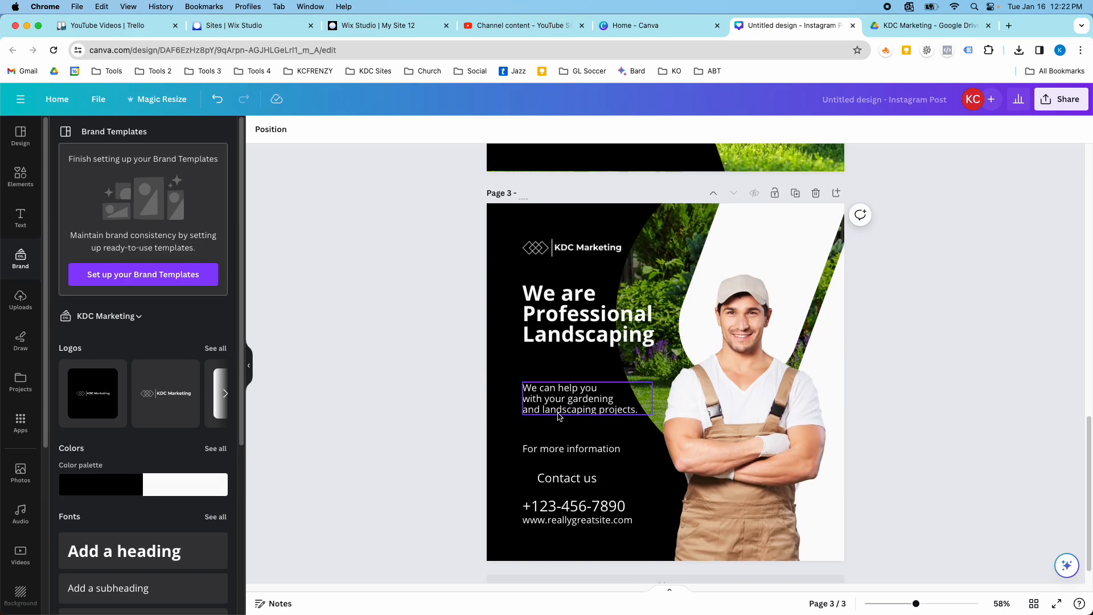
# Name the design "Landscaping".
pyautogui.scroll(5, 587, 314)
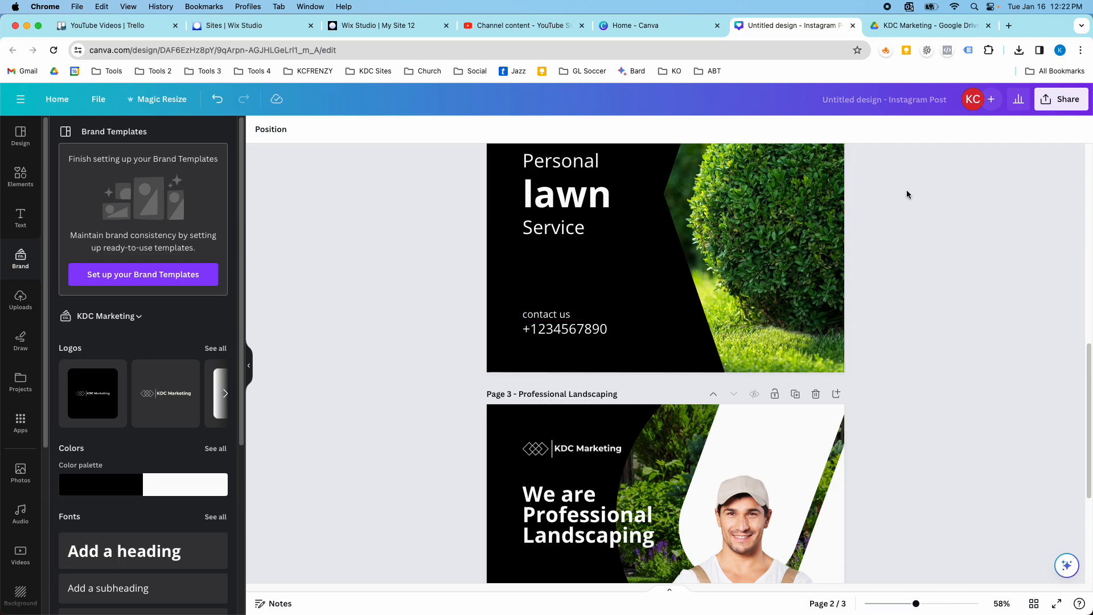
pyautogui.scroll(2, 906, 189)
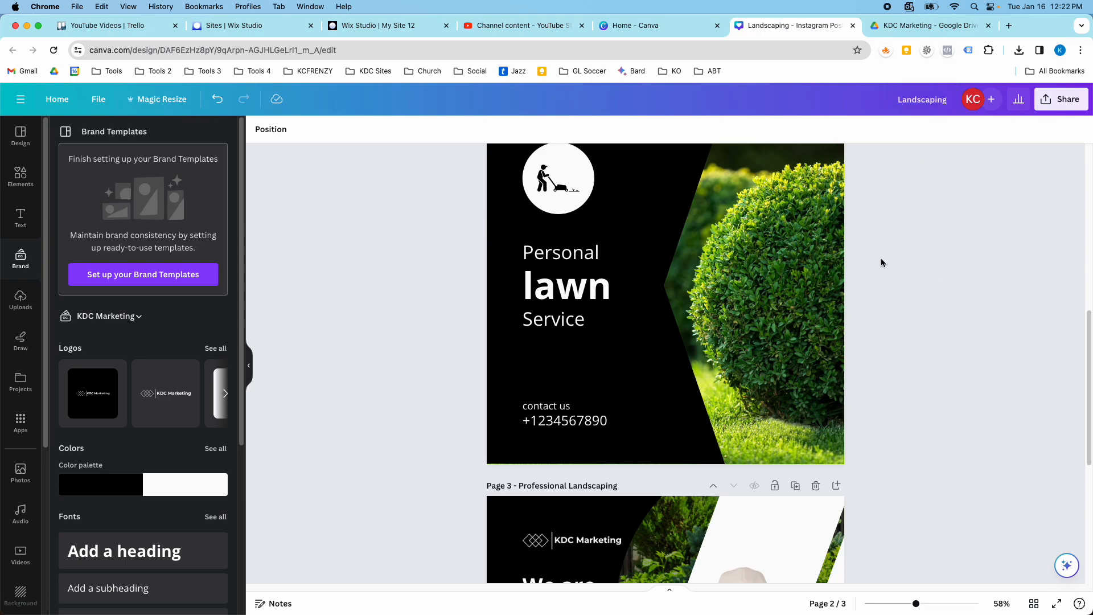
pyautogui.scroll(10, 894, 263)
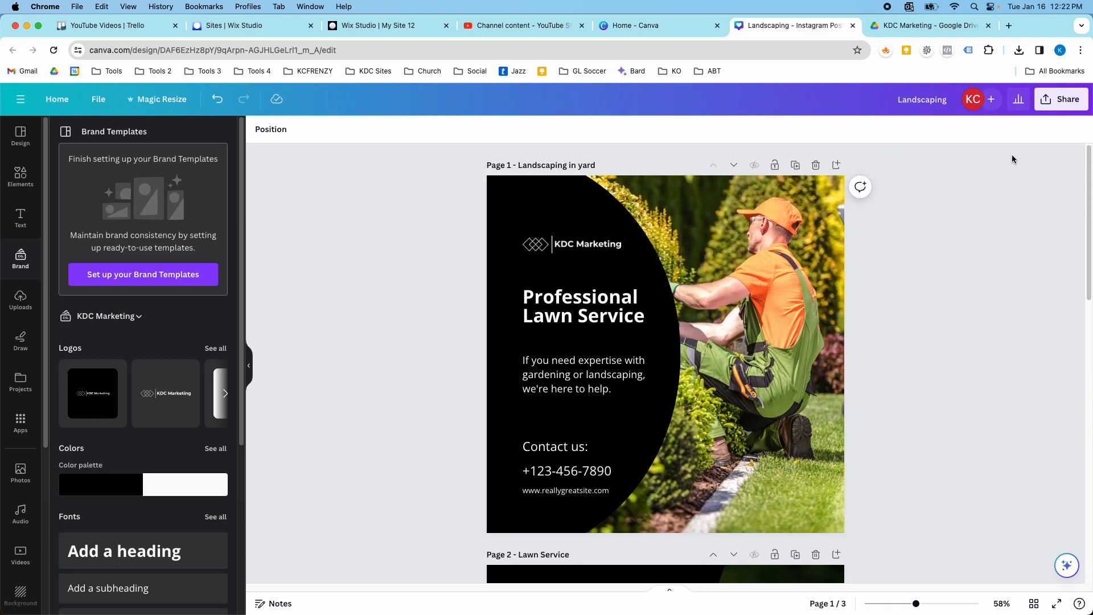
# Examine the PNG download options and the list of titled pages that can be chosen for export, without downloading.
pyautogui.click(1043, 112)
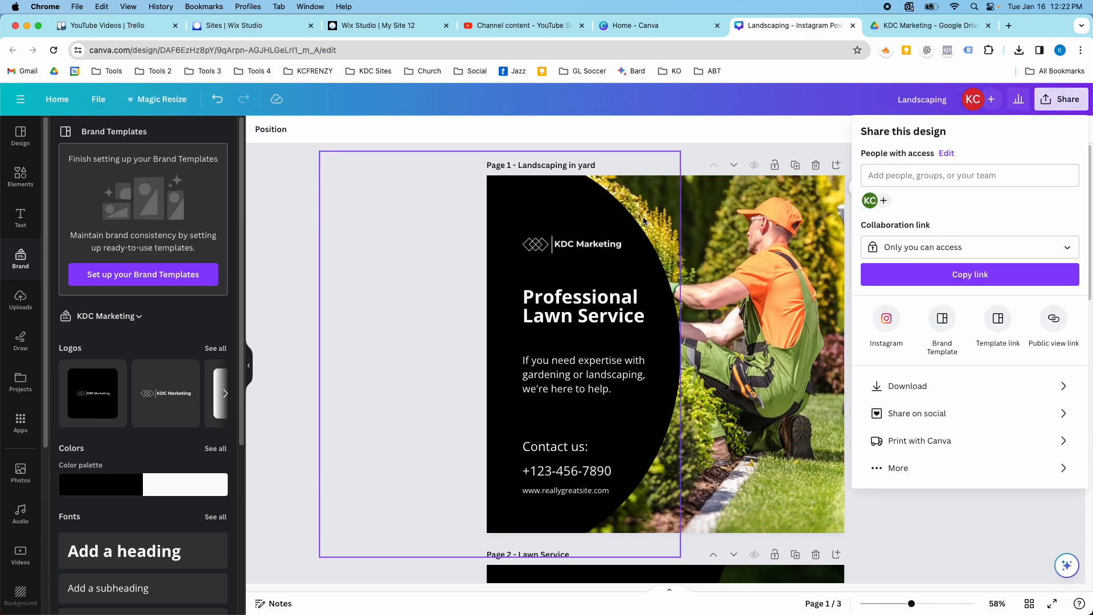
pyautogui.click(907, 387)
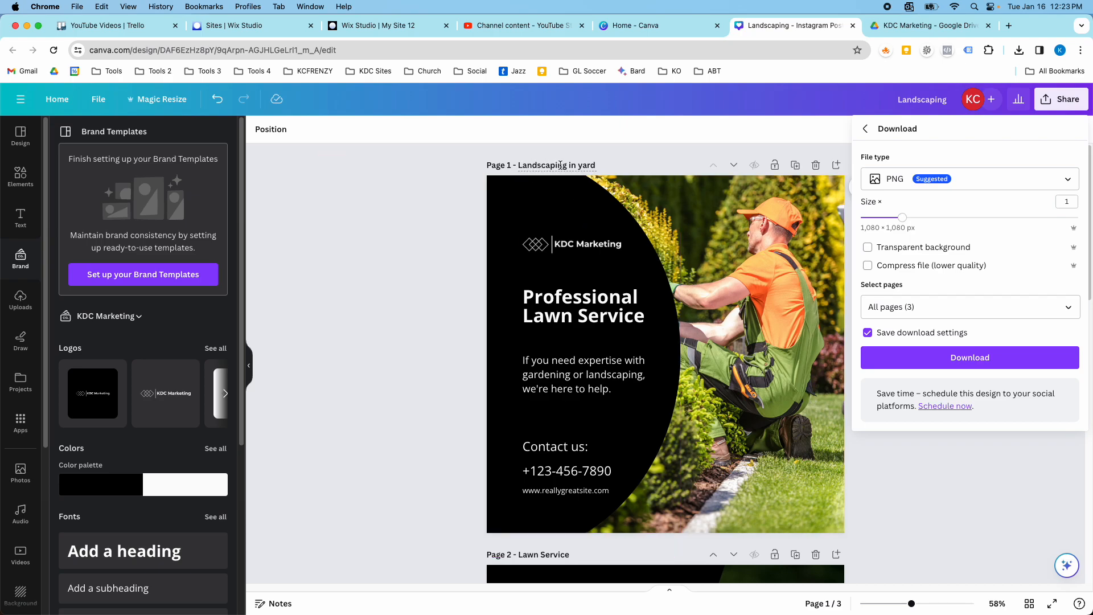
pyautogui.scroll(-10, 559, 165)
pyautogui.scroll(9, 589, 319)
pyautogui.scroll(-4, 598, 285)
pyautogui.scroll(-1, 600, 279)
pyautogui.click(910, 307)
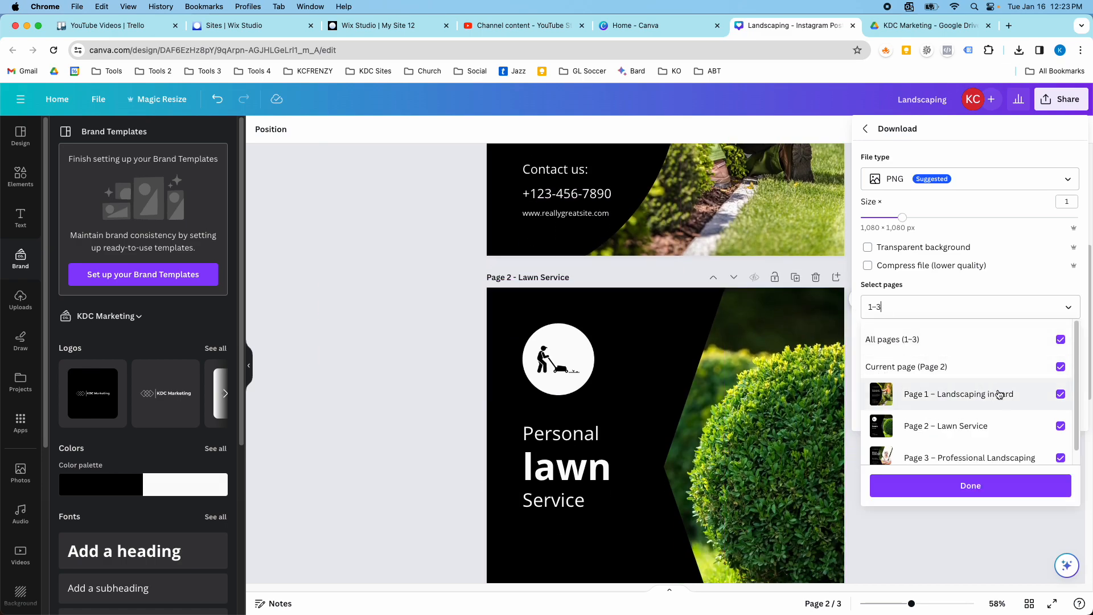
pyautogui.click(1058, 340)
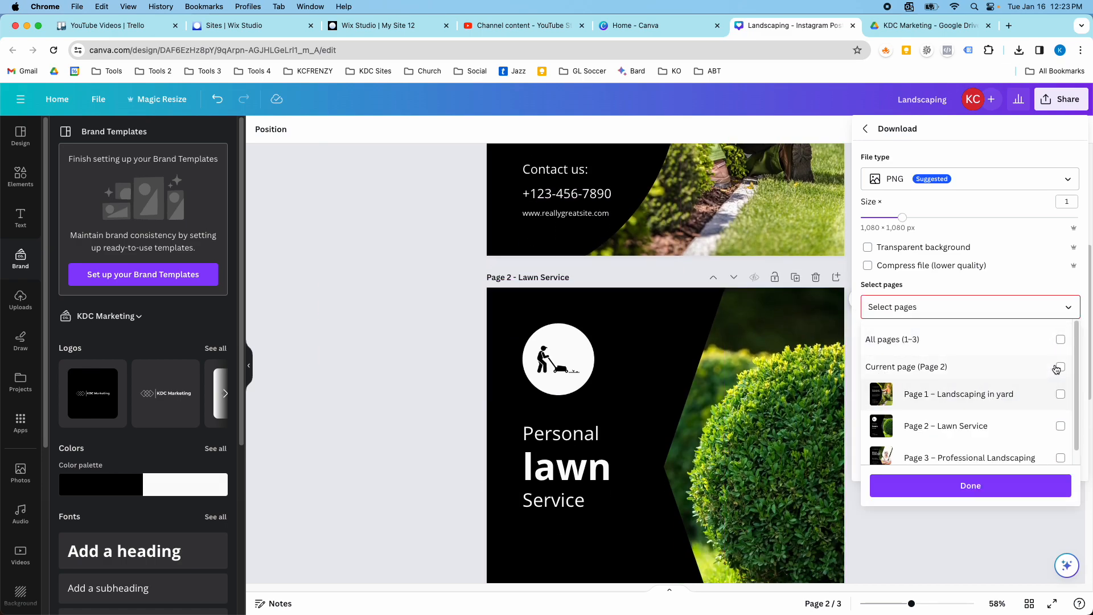
pyautogui.click(866, 129)
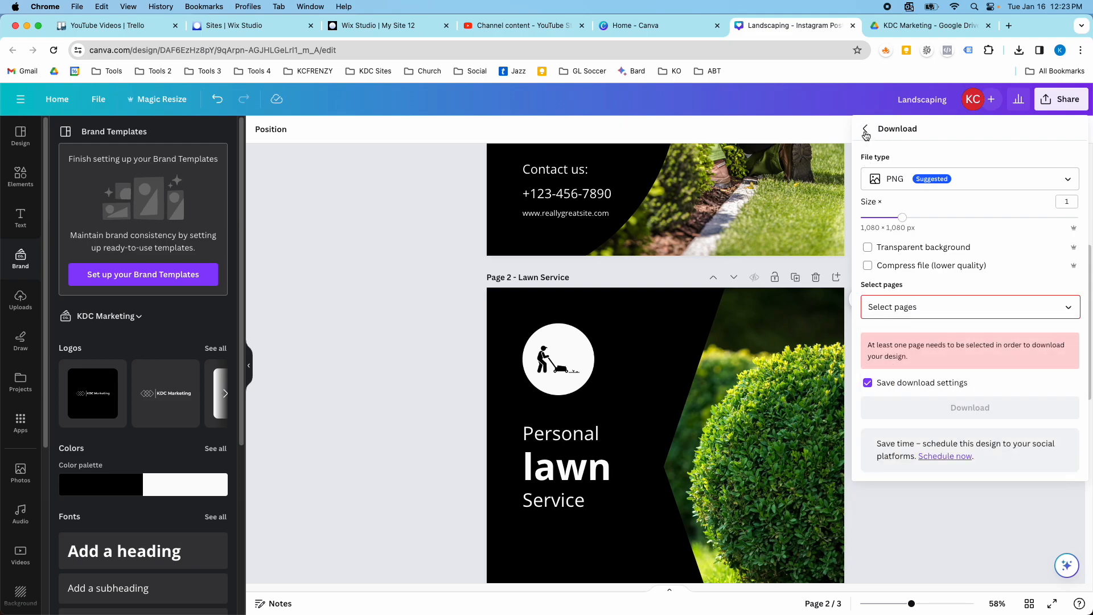
pyautogui.click(866, 129)
pyautogui.scroll(5, 839, 228)
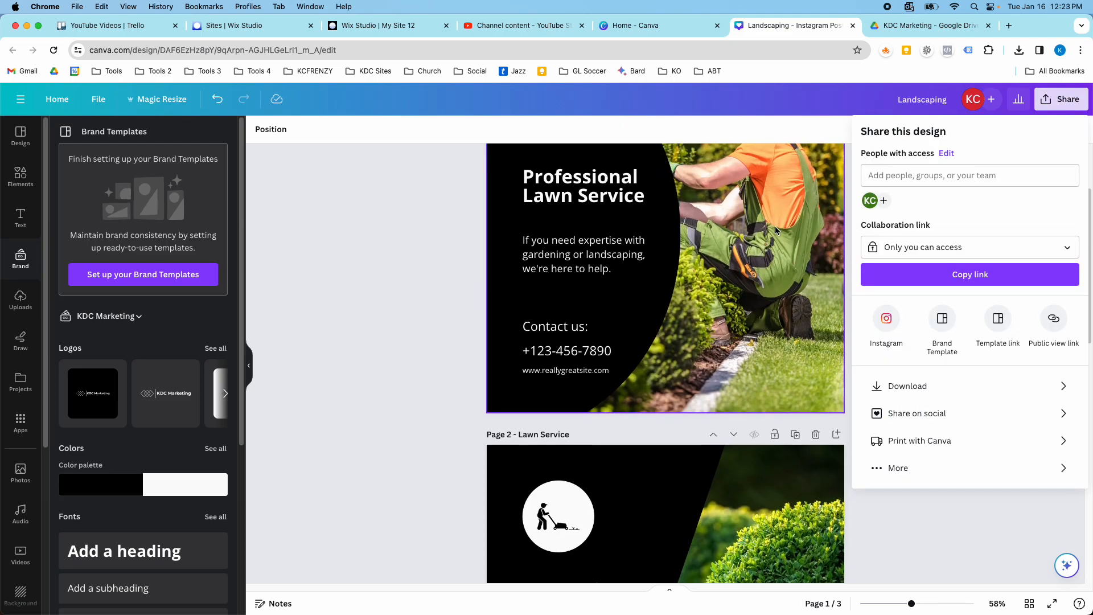
pyautogui.click(432, 169)
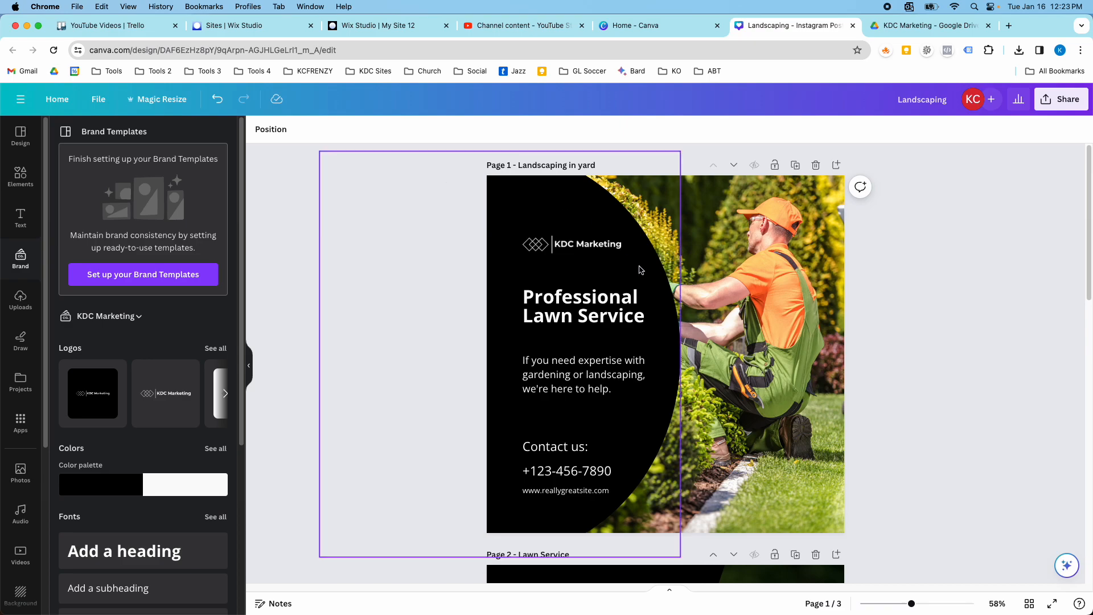
# Look through the titled pages to examine which layout and photo could be reused for further post variations.
pyautogui.scroll(-5, 627, 272)
pyautogui.scroll(-8, 627, 277)
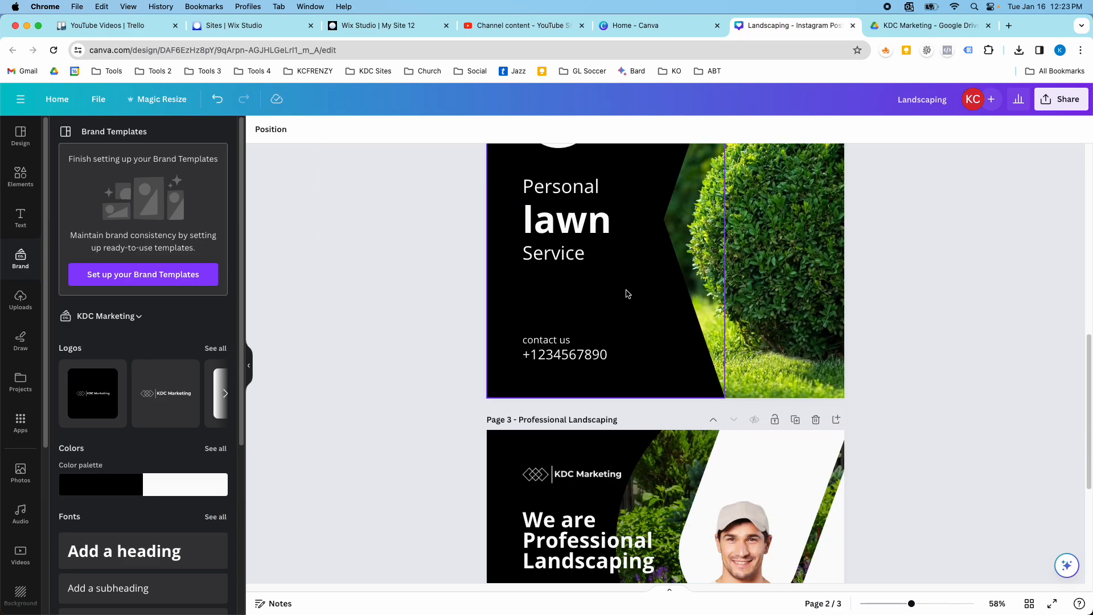
pyautogui.scroll(8, 626, 330)
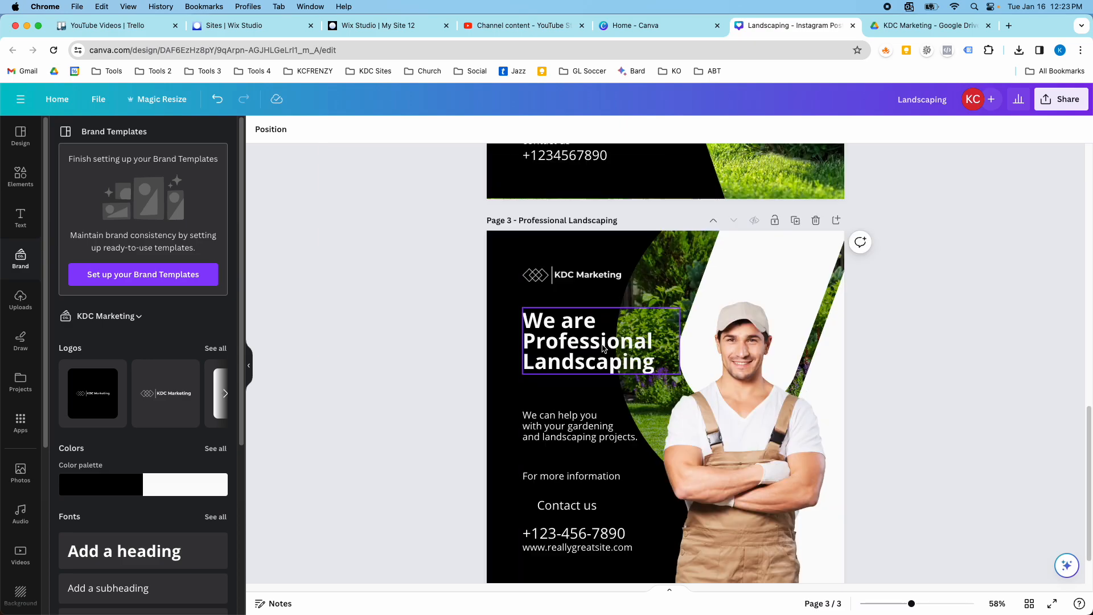
pyautogui.scroll(2, 602, 349)
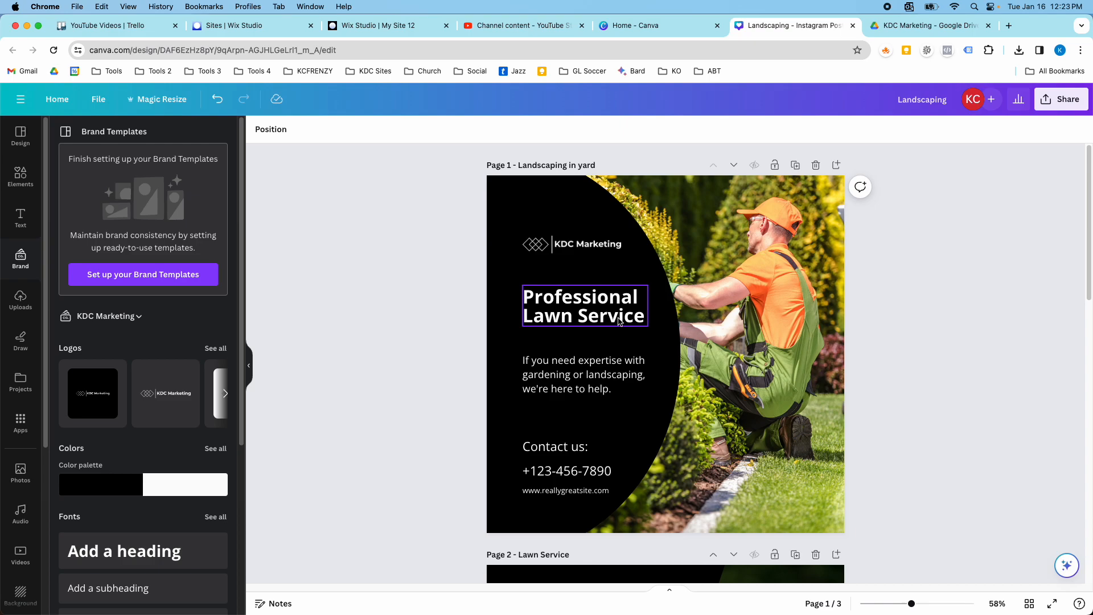
pyautogui.scroll(-10, 660, 296)
pyautogui.scroll(-5, 662, 309)
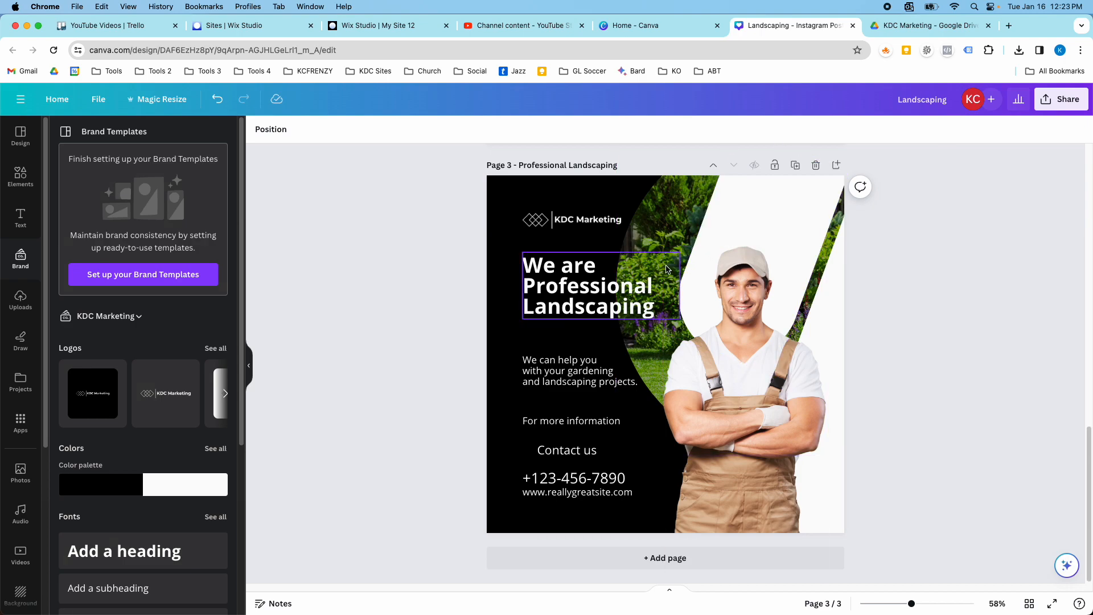
pyautogui.scroll(14, 667, 269)
pyautogui.scroll(-7, 669, 273)
pyautogui.scroll(8, 669, 273)
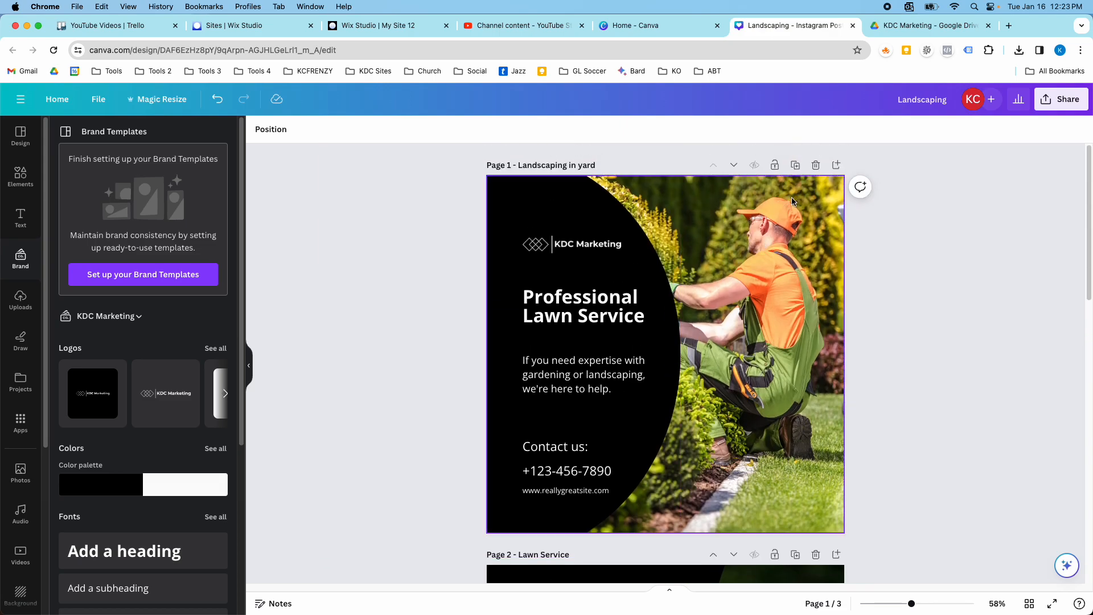
# Duplicate page 1 and replace the copy's background with the stock photo of a man pushing a green lawn mower.
pyautogui.click(795, 165)
pyautogui.scroll(5, 743, 237)
pyautogui.scroll(3, 746, 238)
pyautogui.scroll(-5, 781, 269)
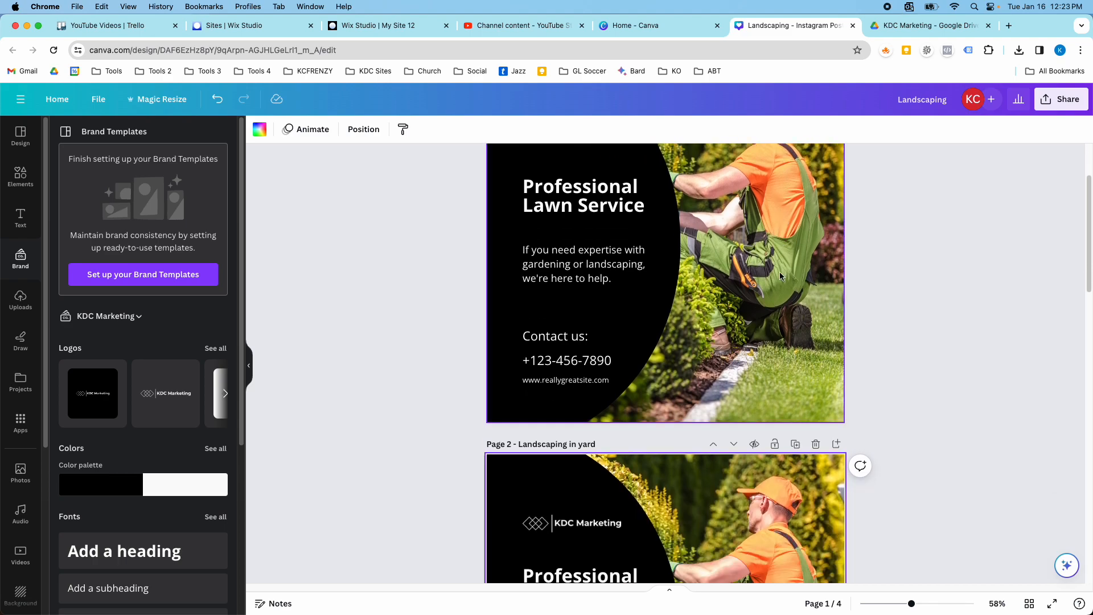
pyautogui.click(20, 473)
pyautogui.scroll(-5, 175, 280)
pyautogui.moveTo(175, 281); pyautogui.dragTo(706, 416)
pyautogui.scroll(-4, 733, 391)
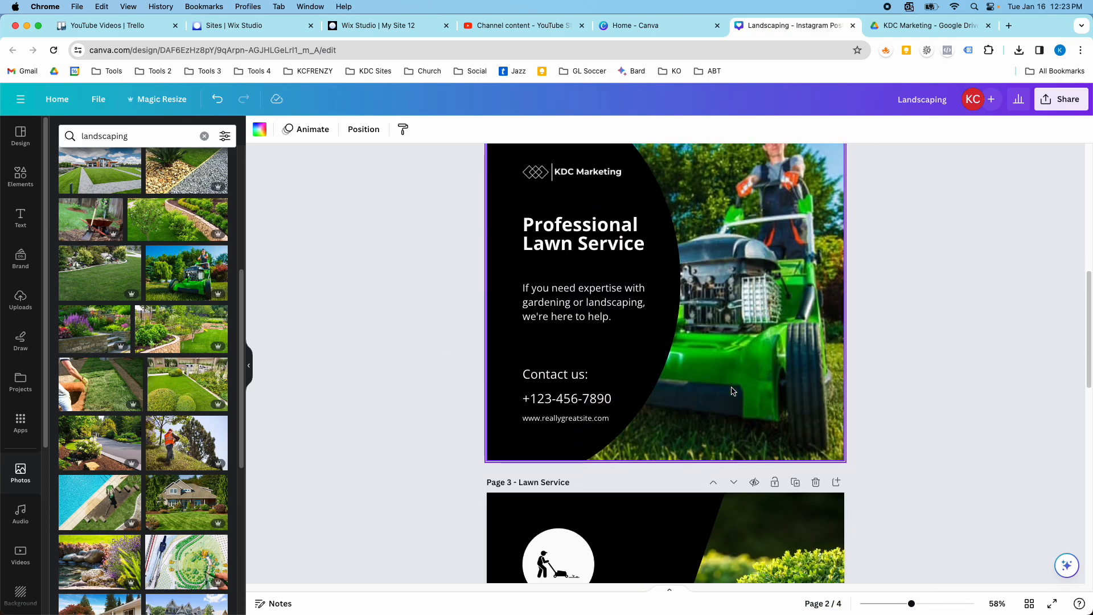
pyautogui.scroll(2, 733, 391)
pyautogui.scroll(-1, 708, 355)
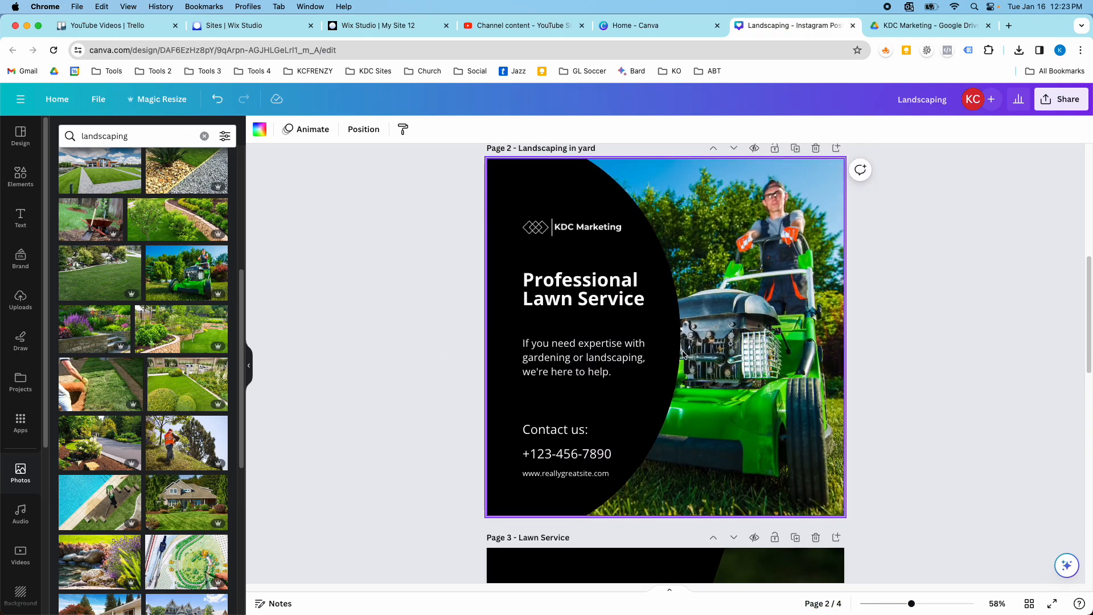
# Duplicate the lawn mower page and replace the copy's background with the stock photo of a house and front garden.
pyautogui.scroll(-5, 206, 382)
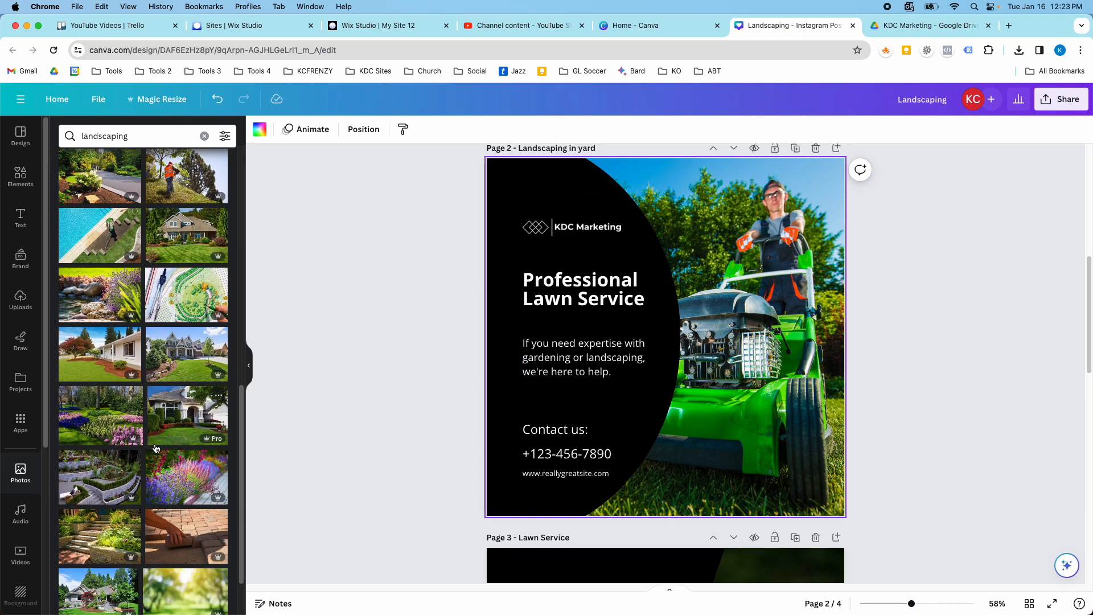
pyautogui.scroll(-3, 159, 435)
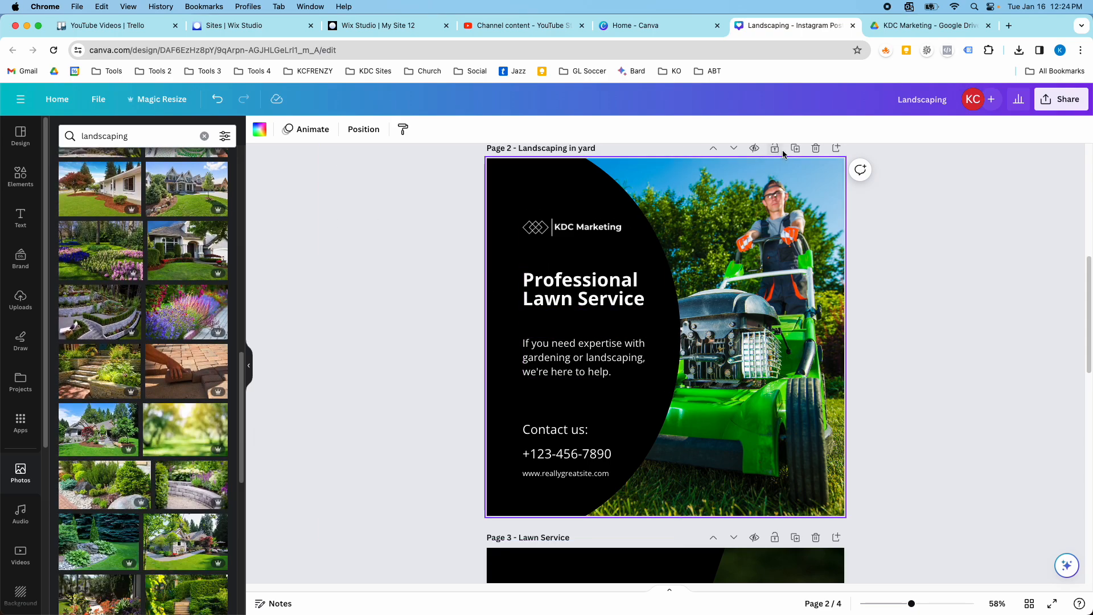
pyautogui.click(794, 150)
pyautogui.scroll(-4, 125, 451)
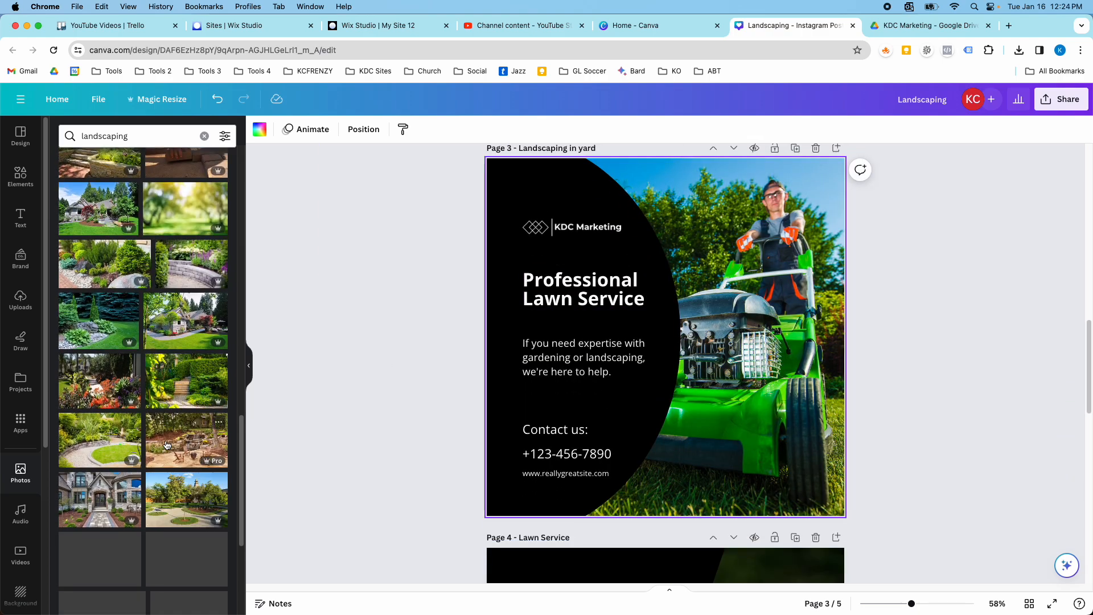
pyautogui.moveTo(170, 342); pyautogui.dragTo(686, 362)
# Retitle the house photo page "Home" and the lawn mower page "Lawn Mower".
pyautogui.scroll(4, 688, 362)
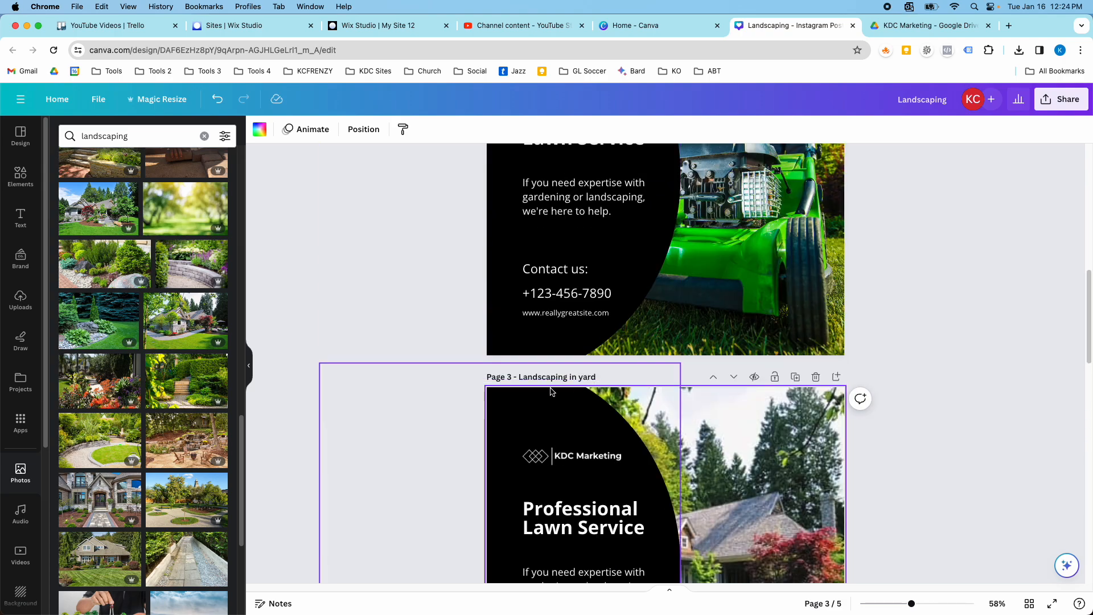
pyautogui.write('Home')
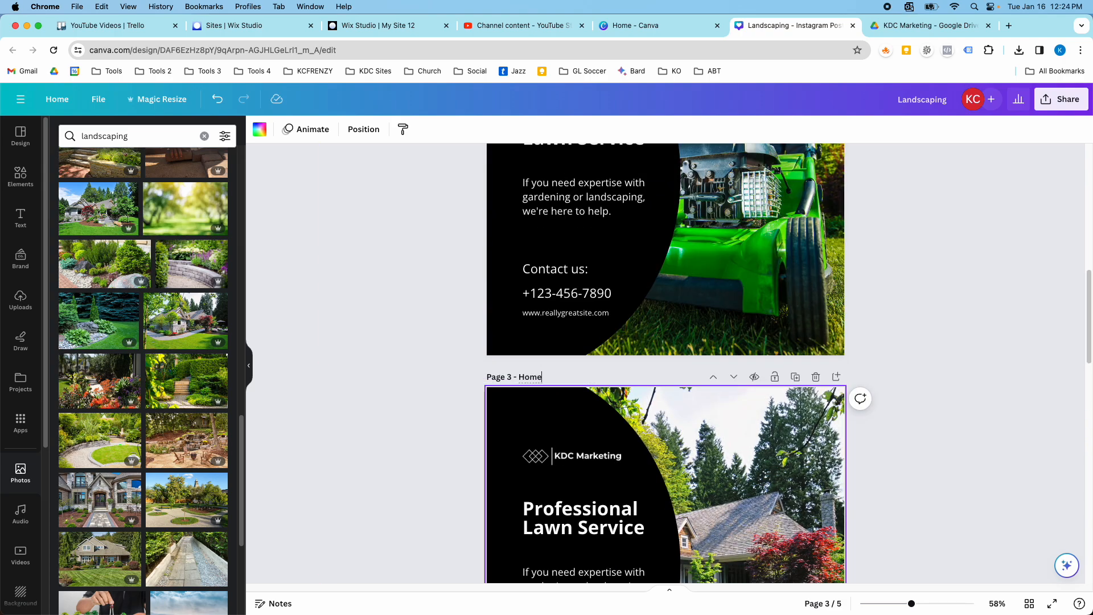
pyautogui.scroll(8, 550, 348)
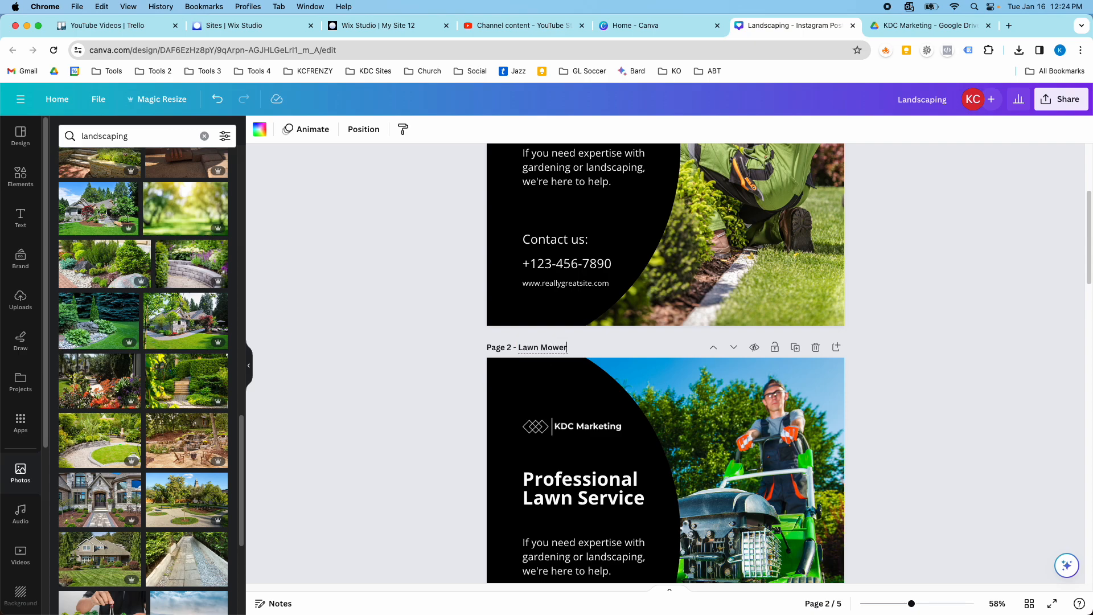
pyautogui.scroll(-6, 911, 333)
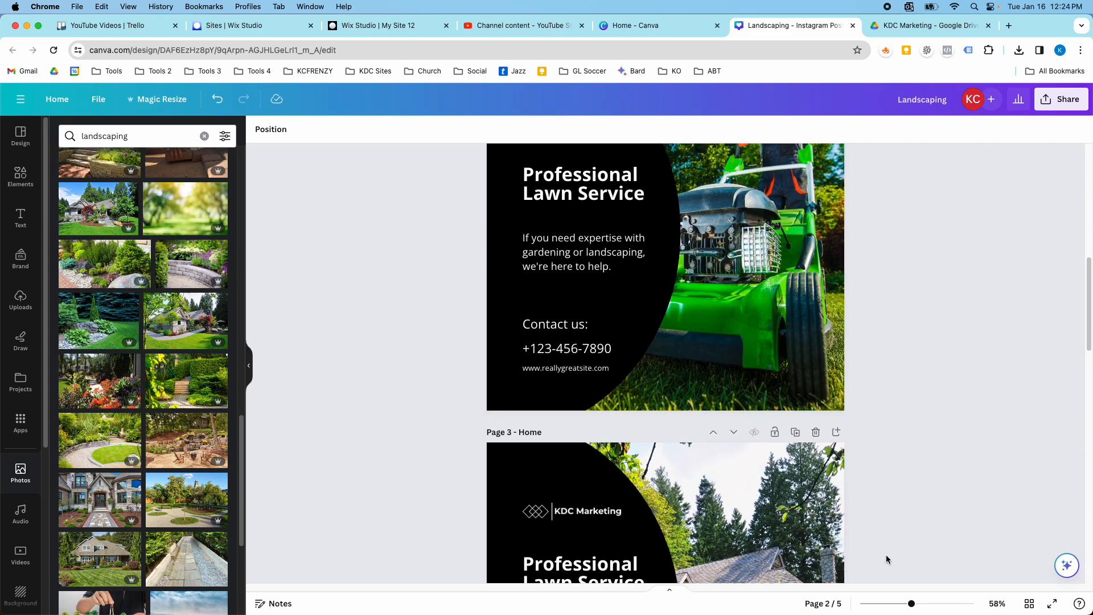
# Zoom out to 29% and review the series of post pages together.
pyautogui.moveTo(911, 602); pyautogui.dragTo(891, 603)
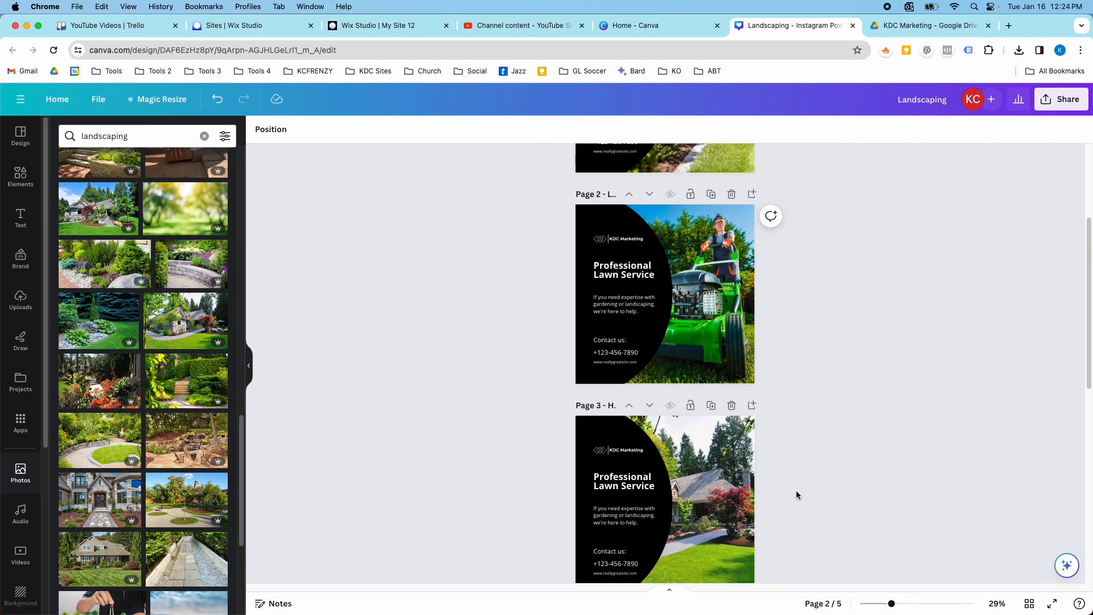
pyautogui.scroll(3, 734, 451)
pyautogui.scroll(-3, 722, 439)
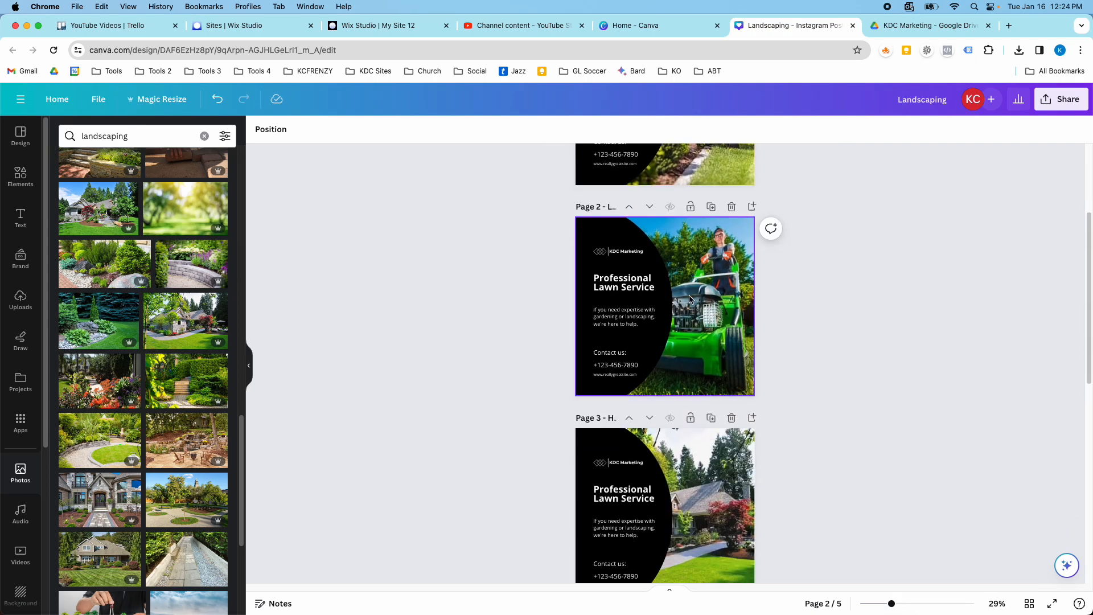
pyautogui.scroll(-5, 669, 329)
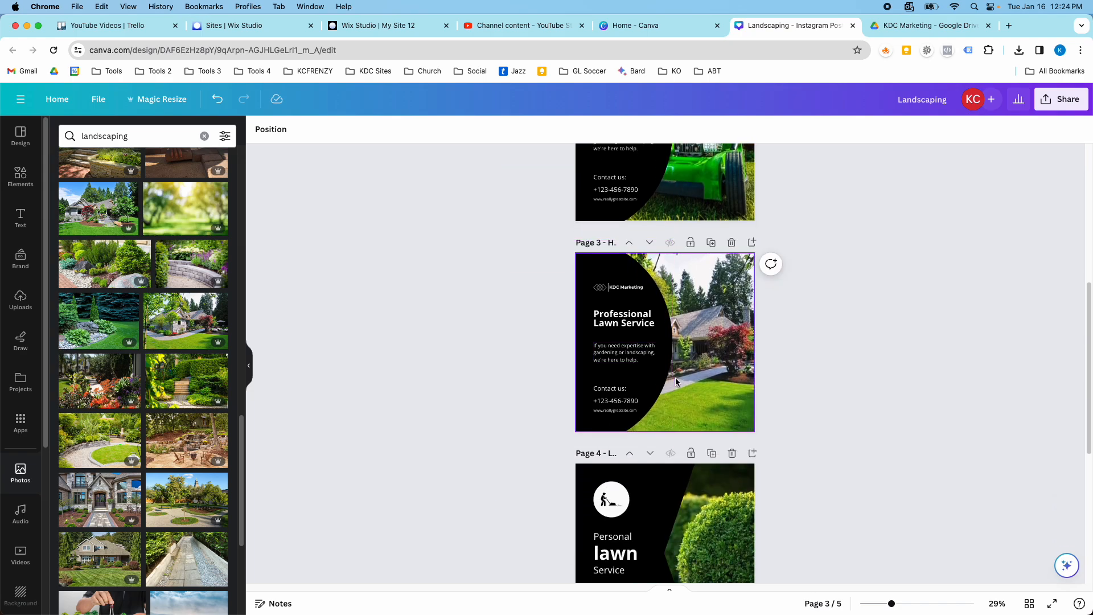
# Review the five post pages, clear the landscaping photo search, and examine the KDC Marketing brand kit's logos, colors and fonts.
pyautogui.scroll(-3, 641, 450)
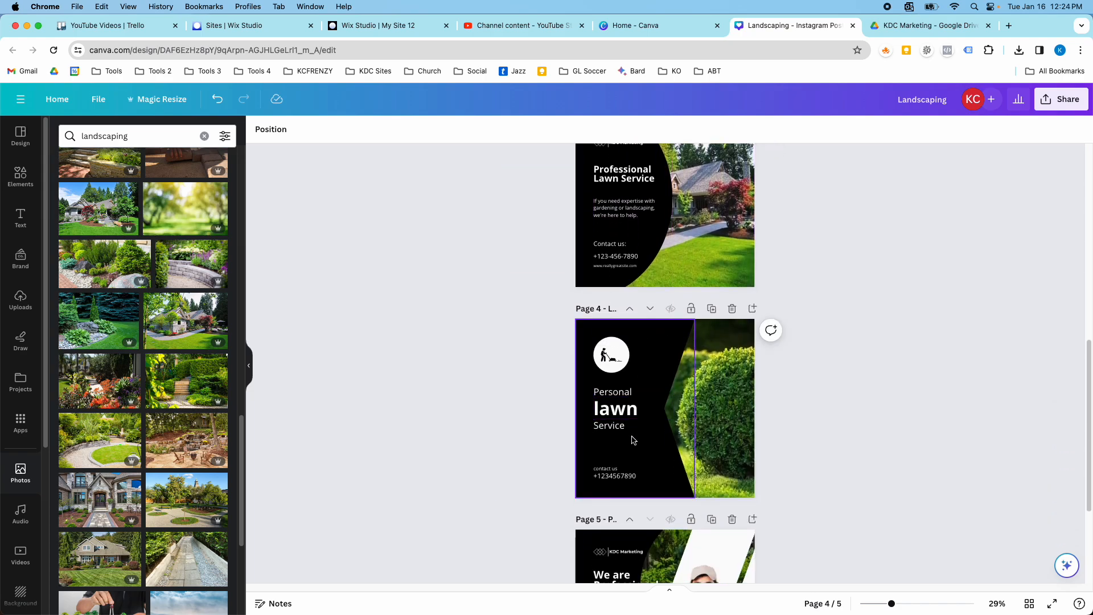
pyautogui.scroll(-2, 632, 370)
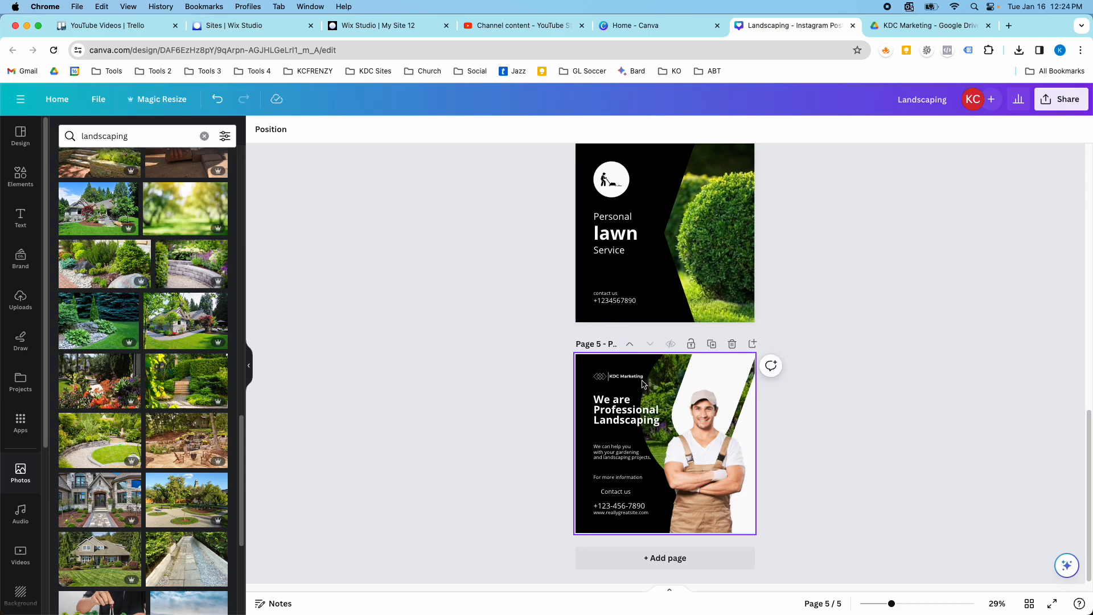
pyautogui.scroll(15, 689, 399)
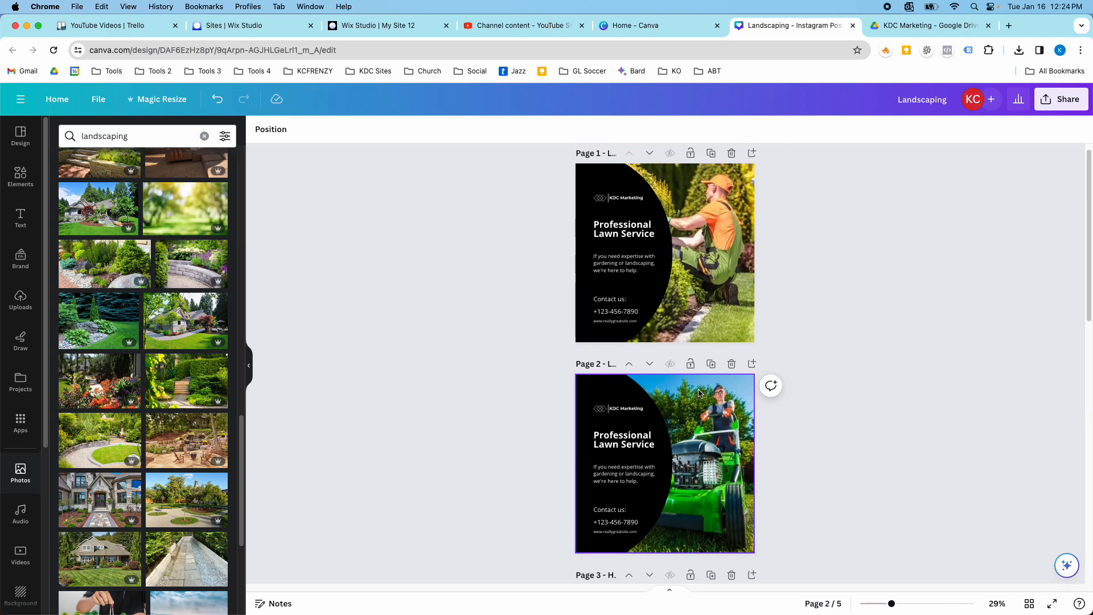
pyautogui.click(204, 135)
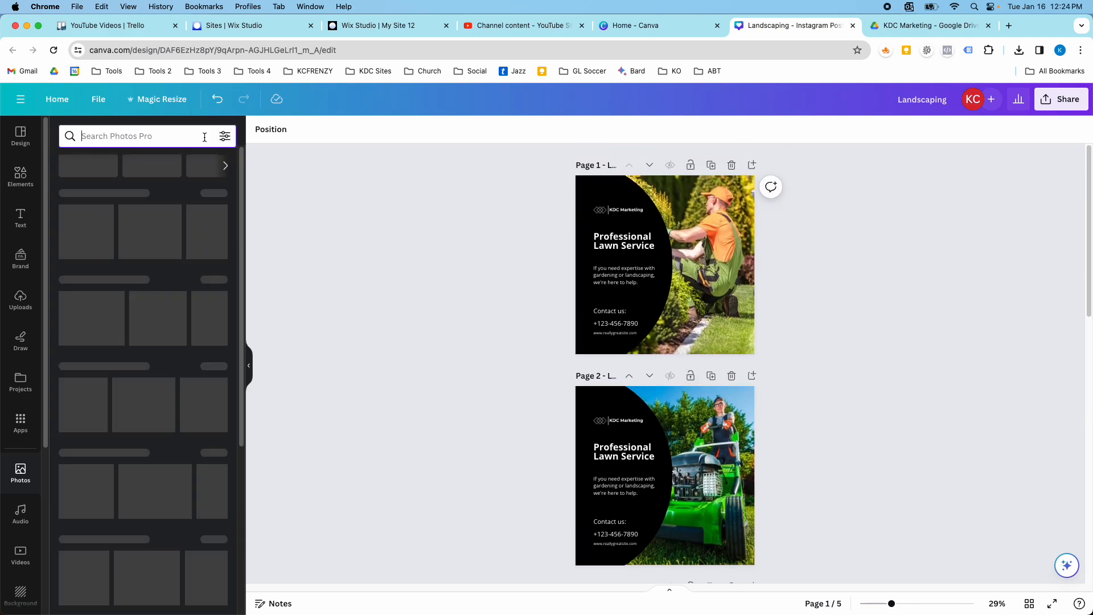
pyautogui.click(20, 260)
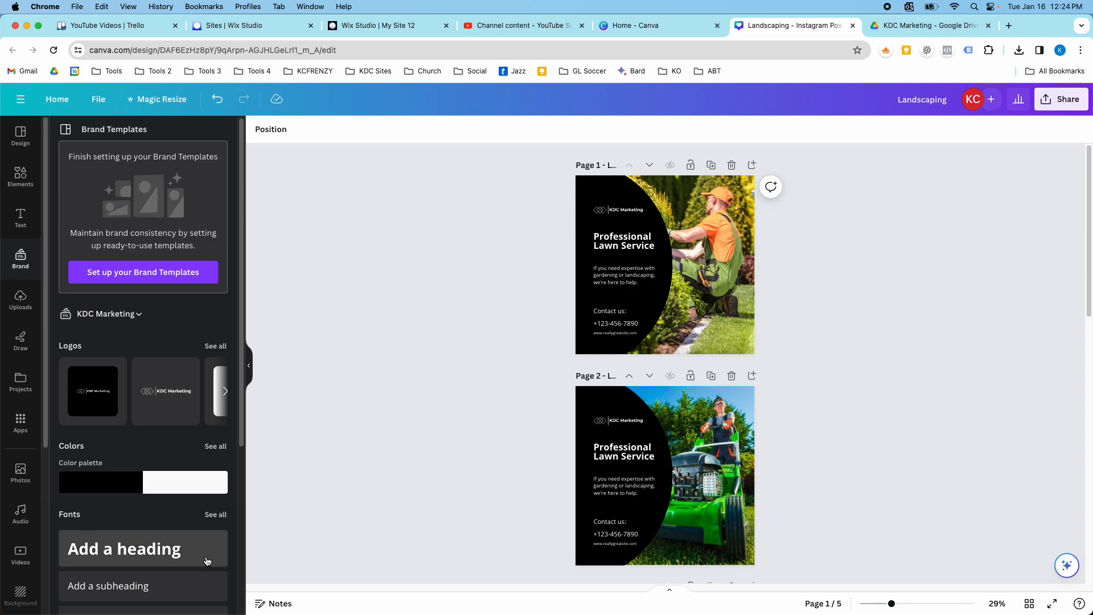
pyautogui.scroll(-3, 460, 426)
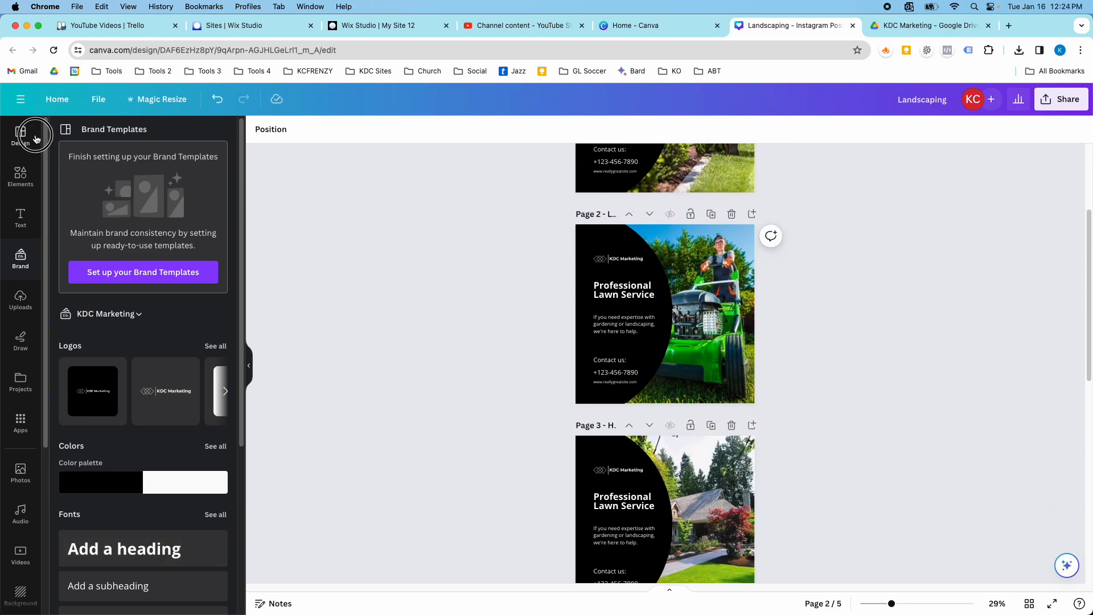
# Display the KDC Marketing brand styles and compare their fonts and color palette with the post pages from first to last.
pyautogui.click(21, 136)
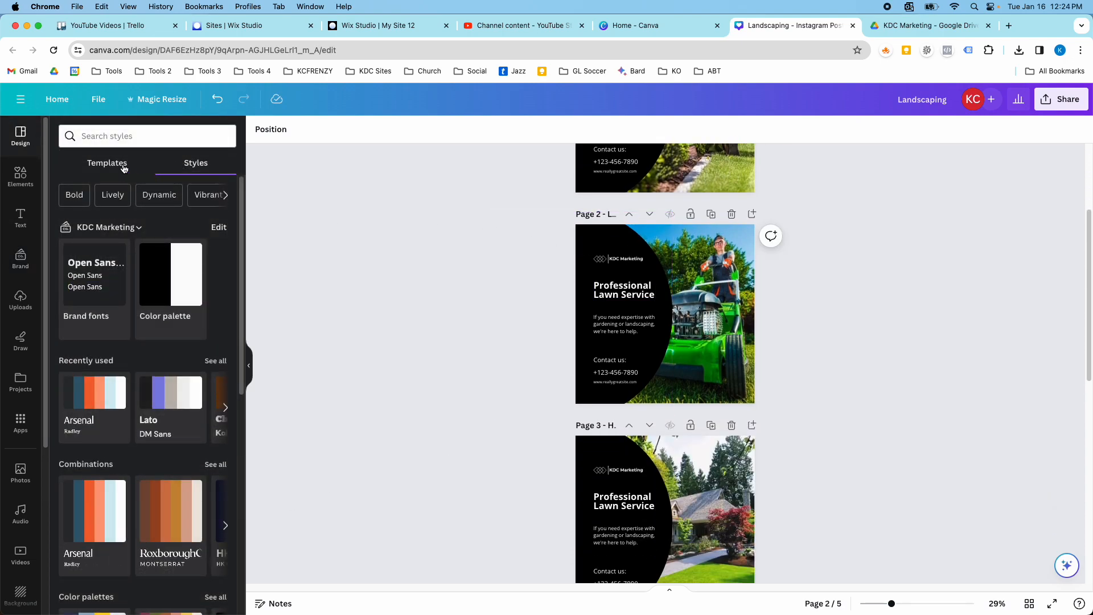
pyautogui.scroll(3, 330, 296)
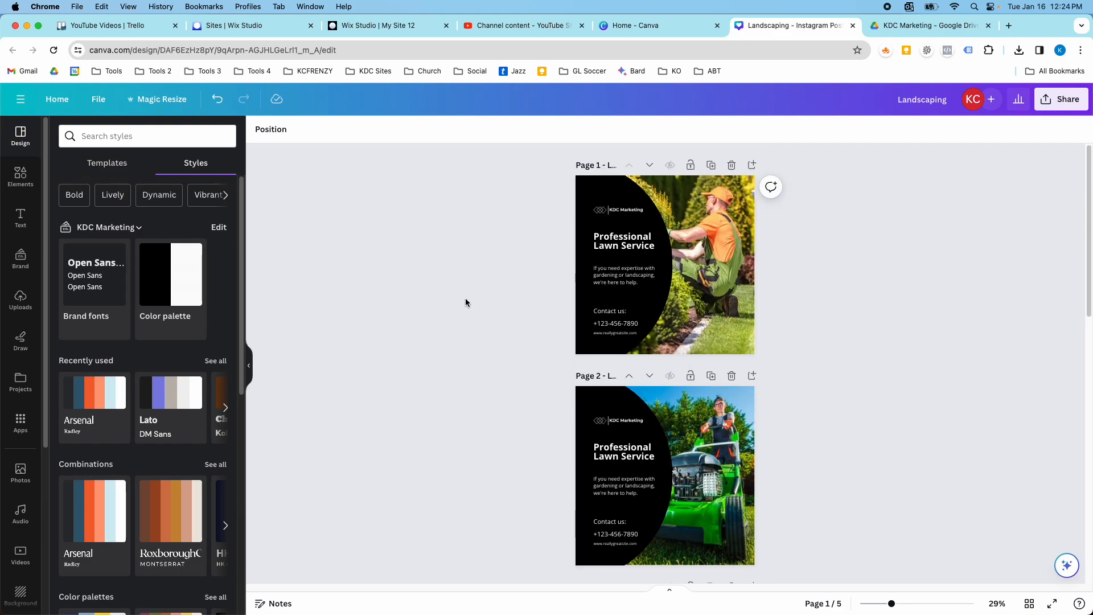
pyautogui.scroll(-3, 655, 267)
pyautogui.scroll(-5, 692, 261)
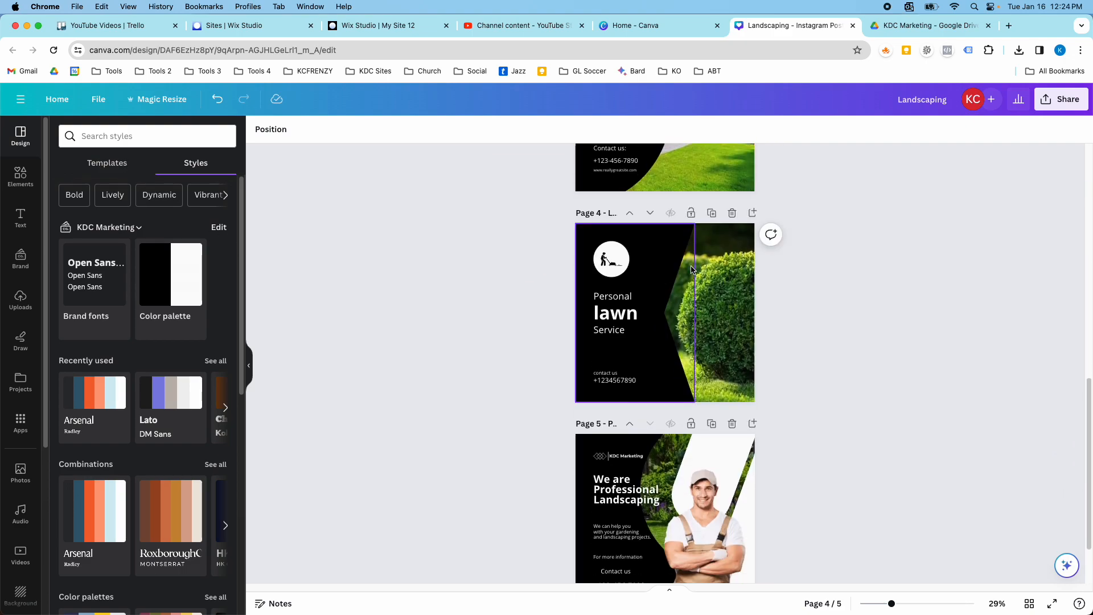
pyautogui.scroll(-2, 691, 275)
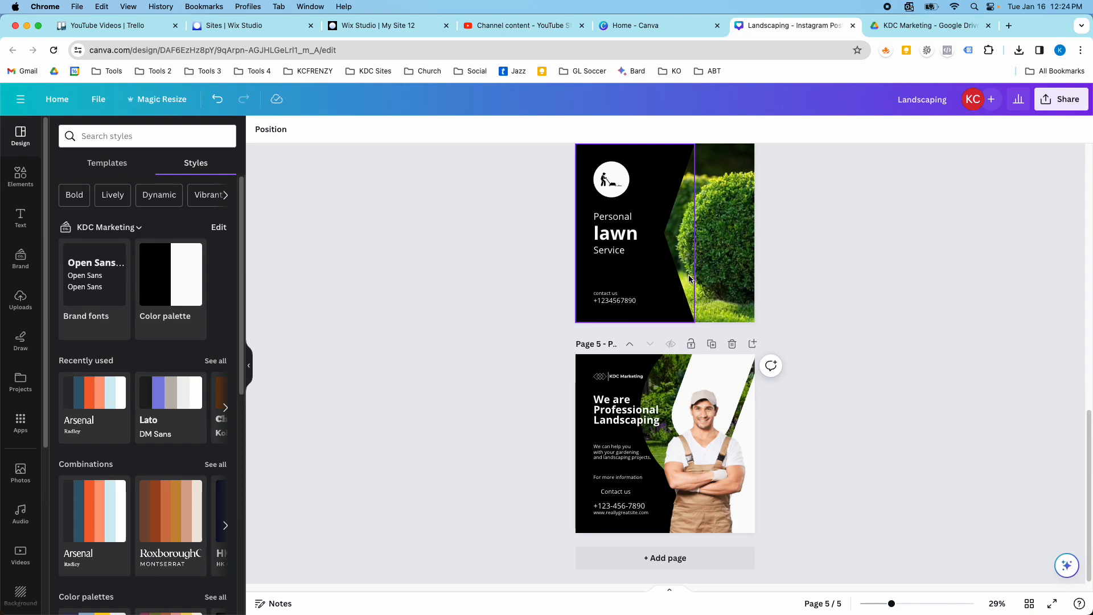